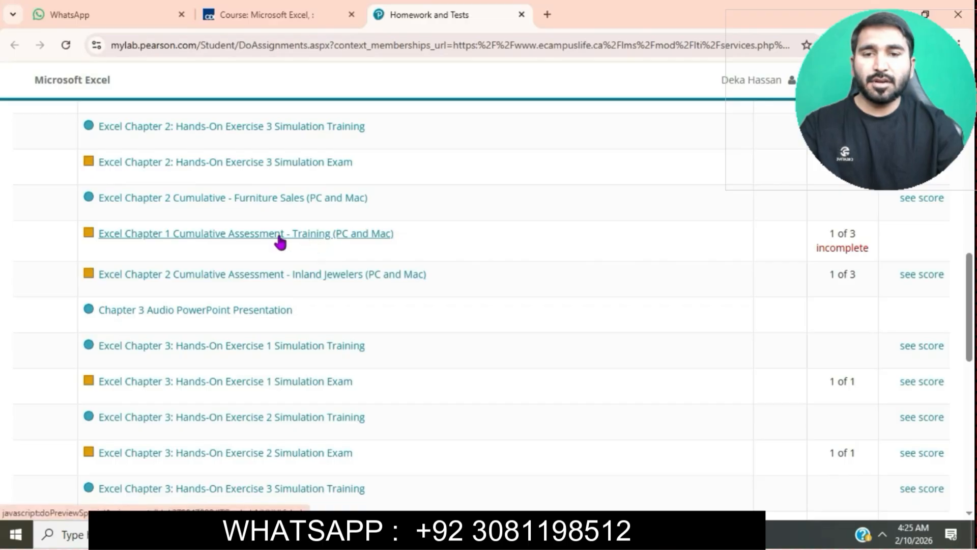
# Launch the Excel Chapter 1 Cumulative Assessment - Training (PC and Mac) assignment and download all its starting files.
pyautogui.click(279, 237)
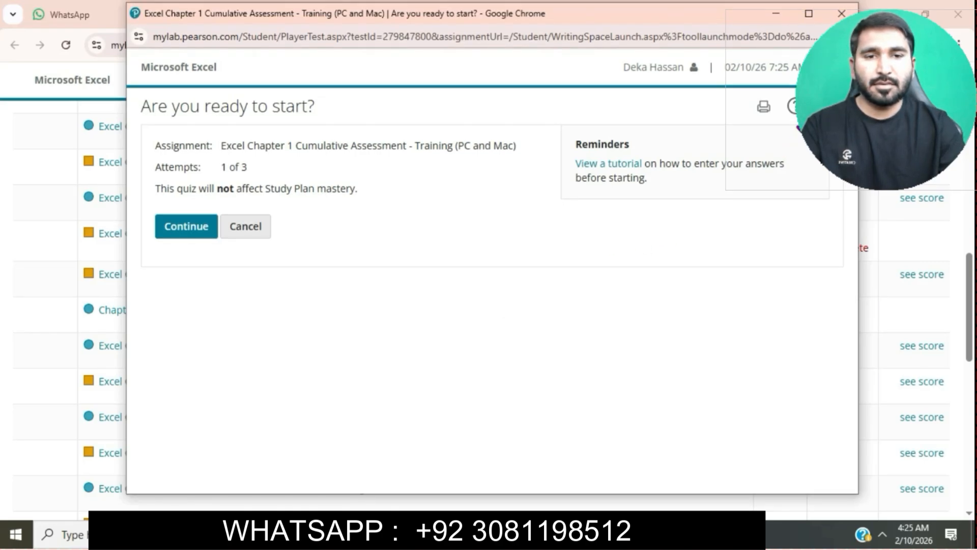
pyautogui.click(809, 13)
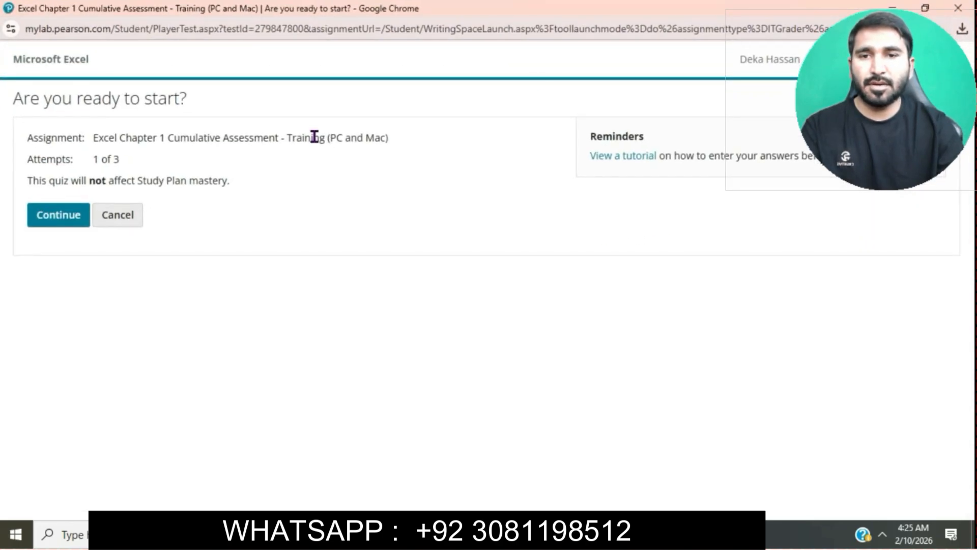
pyautogui.click(61, 227)
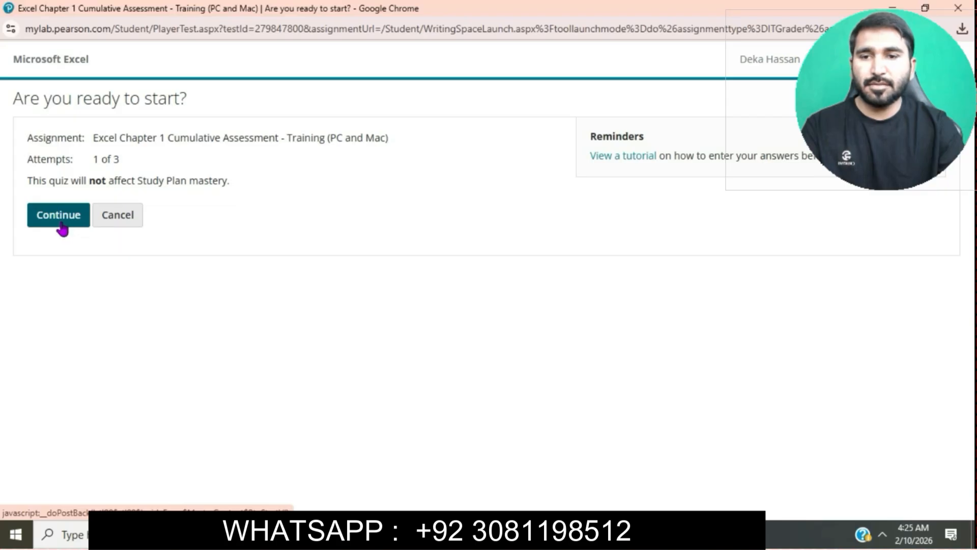
pyautogui.click(62, 227)
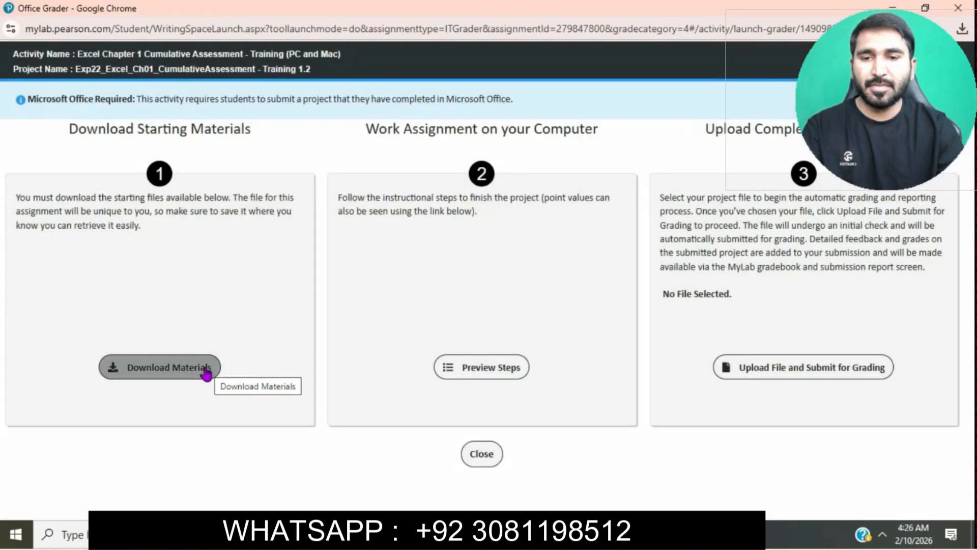
pyautogui.click(188, 371)
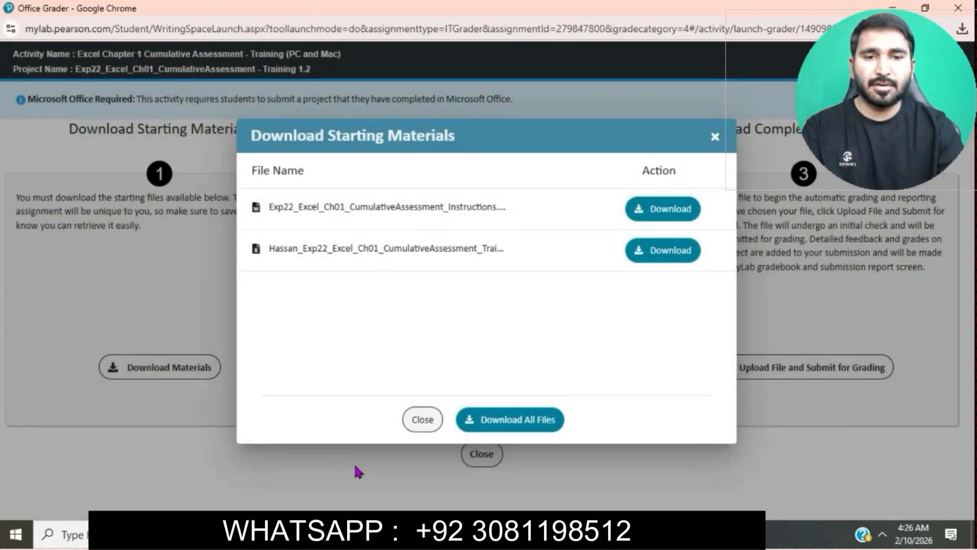
pyautogui.click(504, 422)
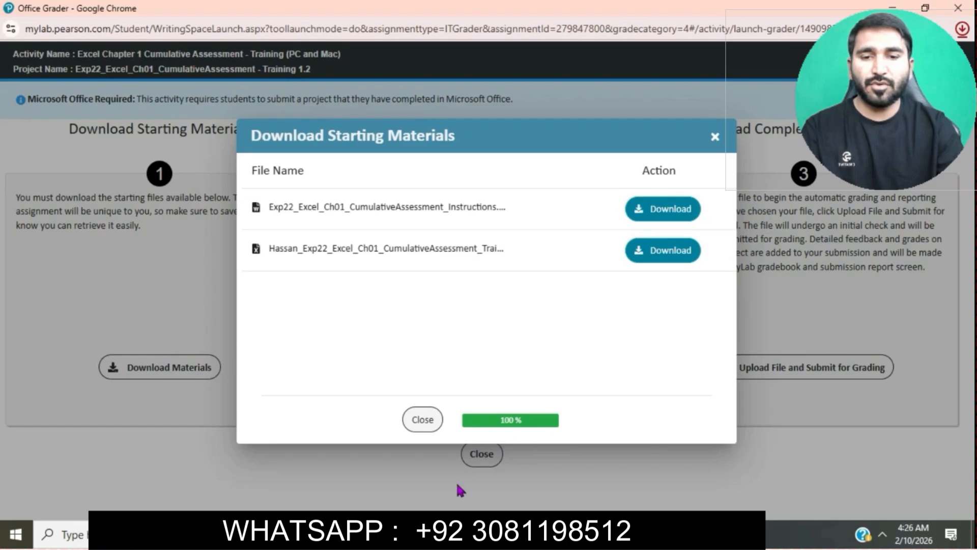
# Open the downloaded Exp22_Excel_Ch01_CumulativeAssessment_Instructions document in Word and enable editing.
pyautogui.click(367, 533)
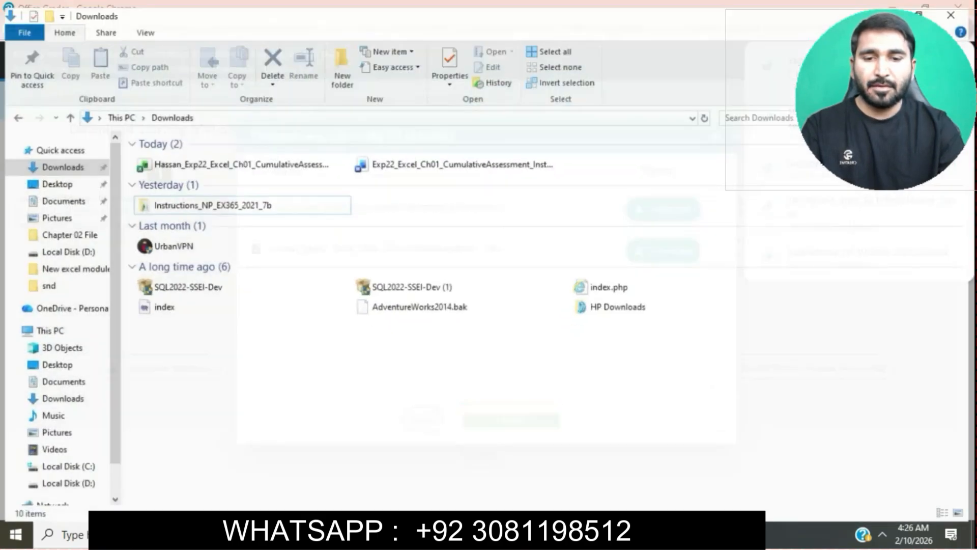
pyautogui.click(398, 163)
pyautogui.doubleClick(397, 164)
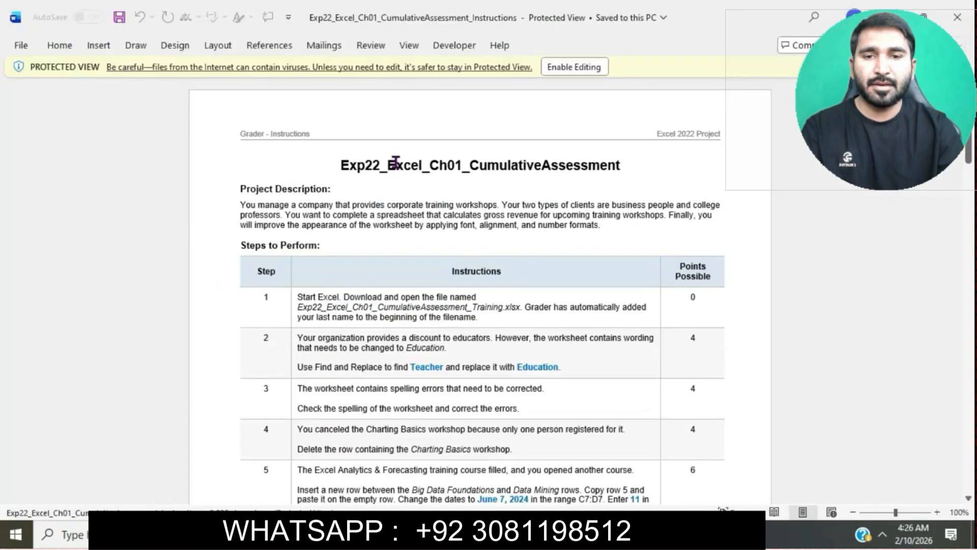
pyautogui.click(575, 71)
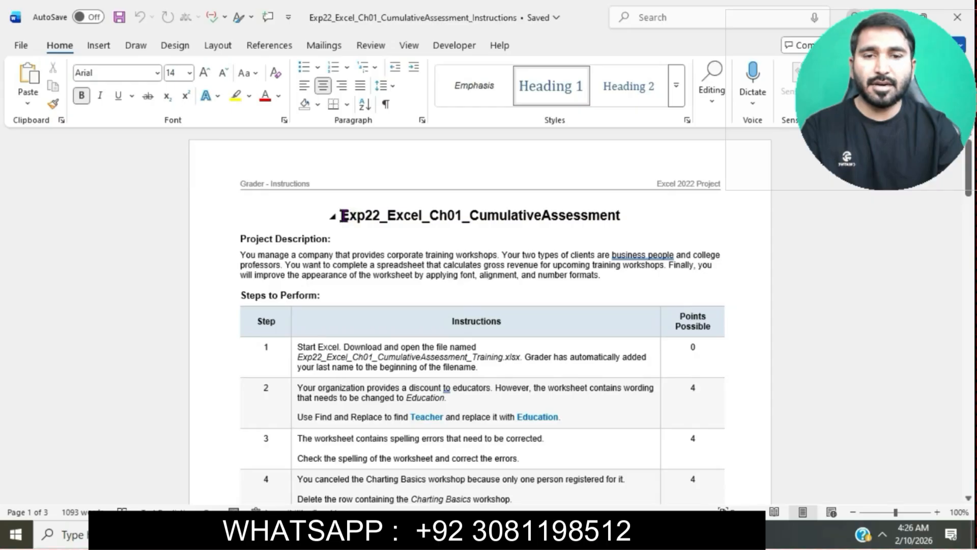
# Format the instructions document's title with font size 20 and a turquoise highlight.
pyautogui.moveTo(336, 216); pyautogui.dragTo(608, 203)
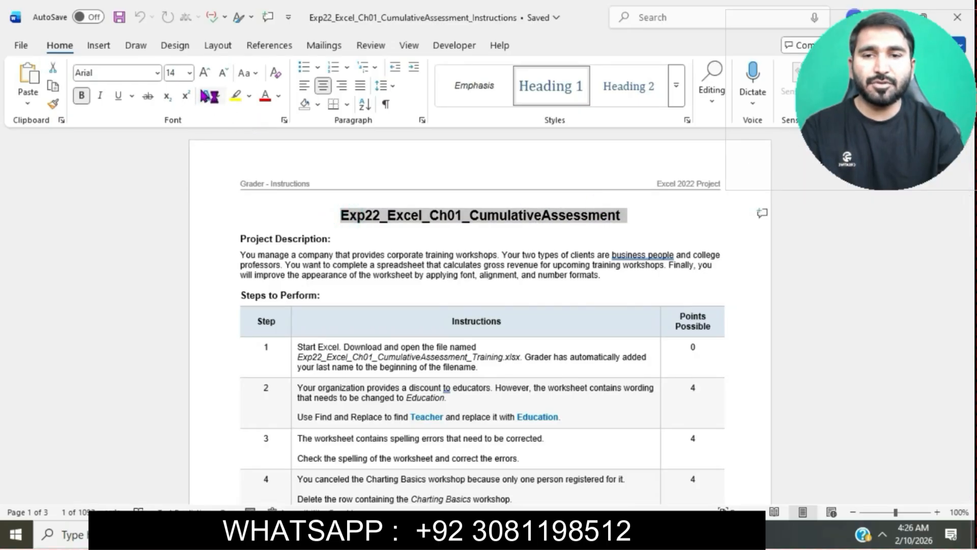
pyautogui.click(190, 73)
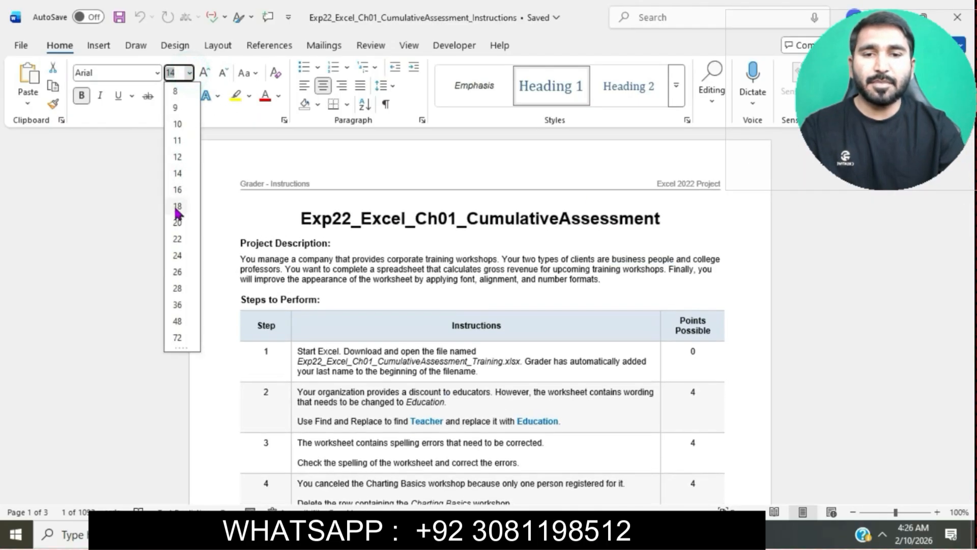
pyautogui.click(177, 222)
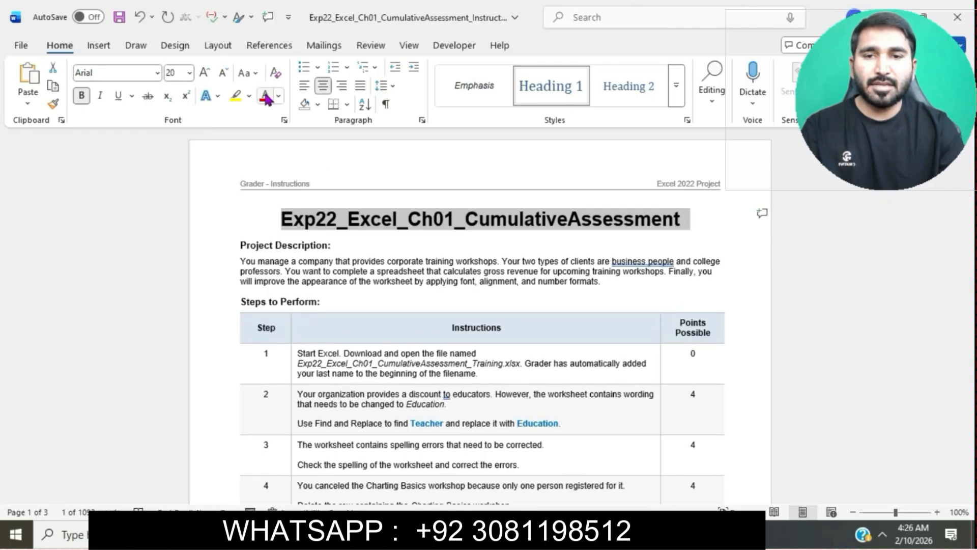
pyautogui.click(248, 95)
pyautogui.click(282, 148)
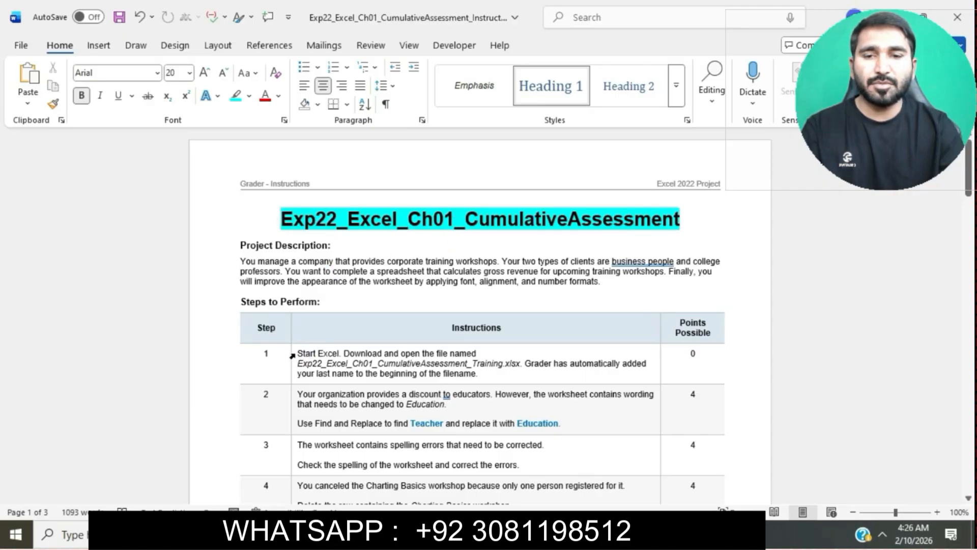
# Set the text of the whole Instructions column in the steps table to font size 12.
pyautogui.moveTo(294, 353); pyautogui.dragTo(293, 353)
pyautogui.scroll(-7, 294, 353)
pyautogui.scroll(-20, 294, 353)
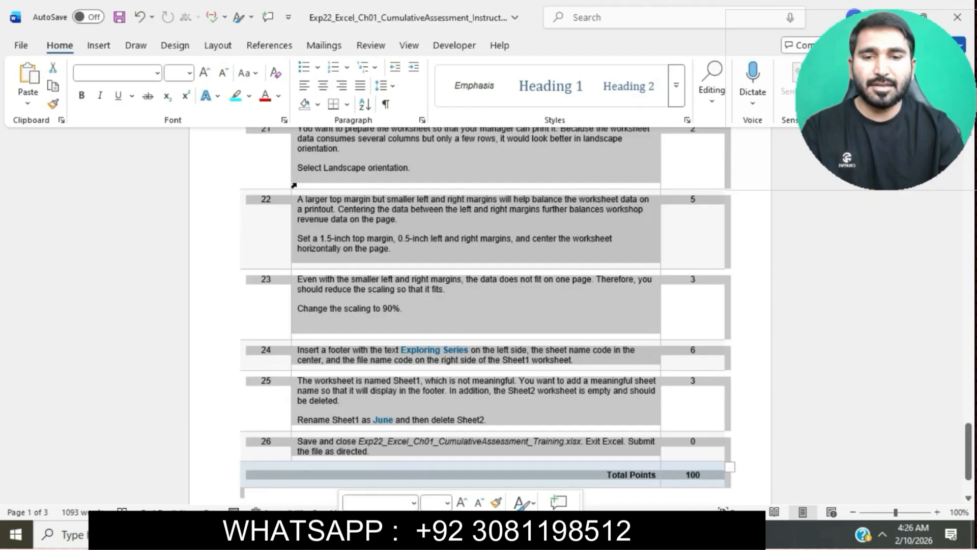
pyautogui.click(183, 74)
pyautogui.click(190, 74)
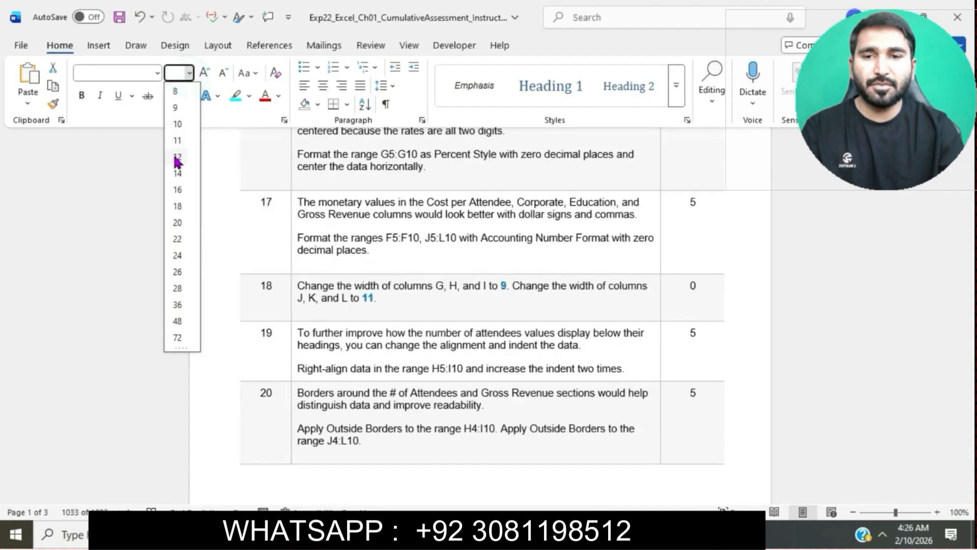
pyautogui.click(173, 156)
pyautogui.click(373, 233)
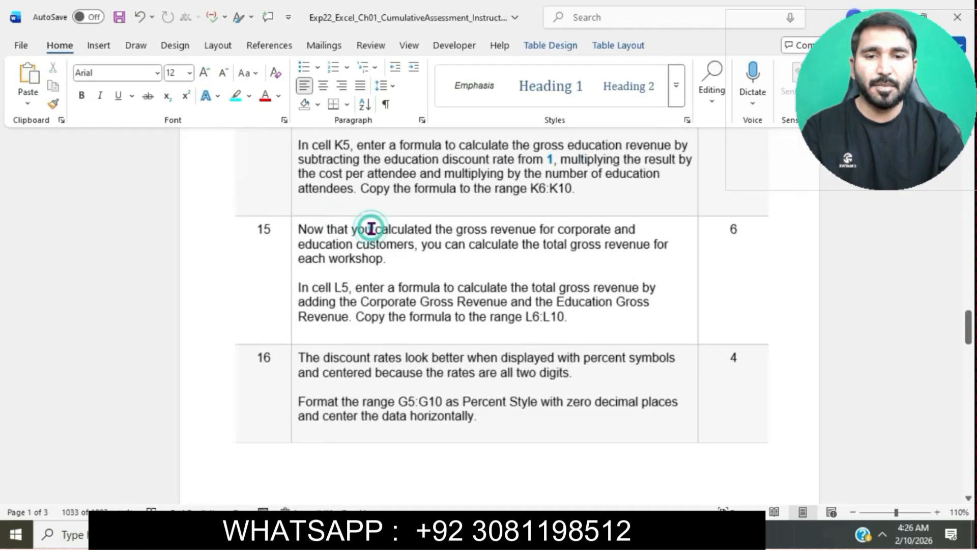
# Enlarge the document view to 130% and look through the assignment's instruction steps from start to end.
pyautogui.scroll(3, 371, 229)
pyautogui.scroll(15, 371, 229)
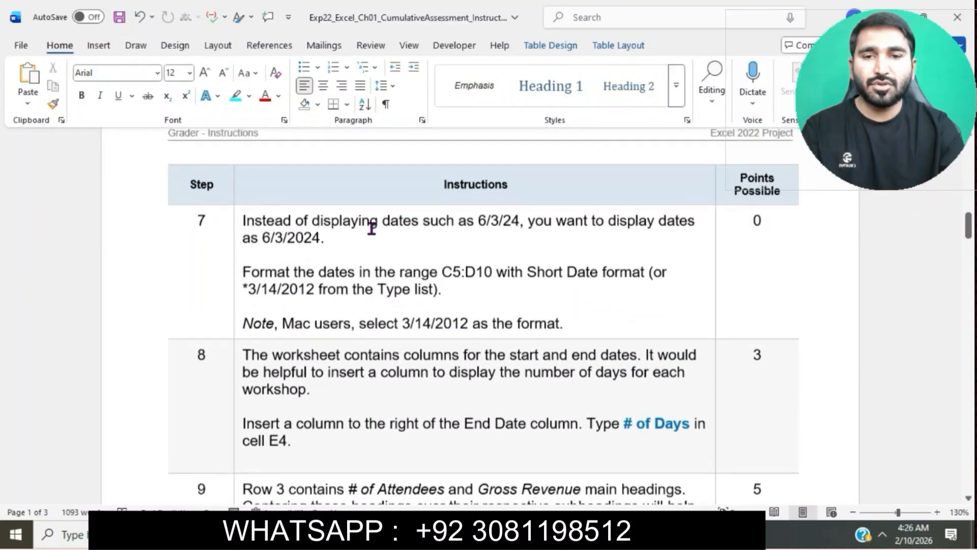
pyautogui.scroll(3, 371, 229)
pyautogui.scroll(-20, 371, 229)
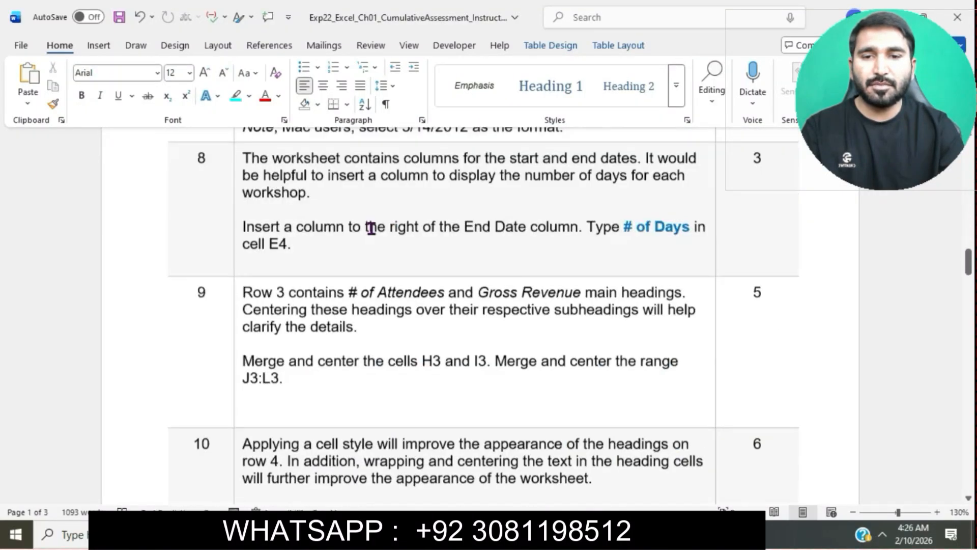
pyautogui.scroll(-20, 372, 229)
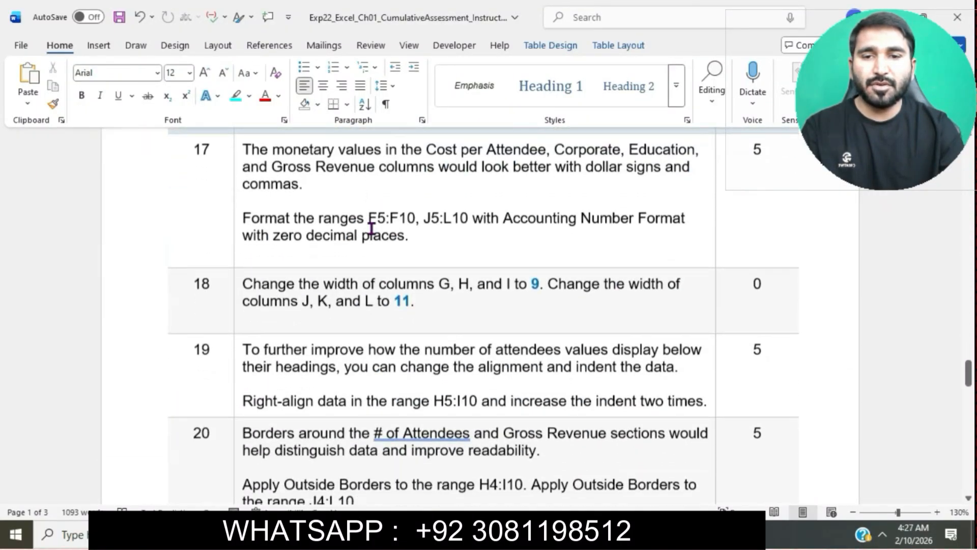
pyautogui.scroll(-8, 371, 229)
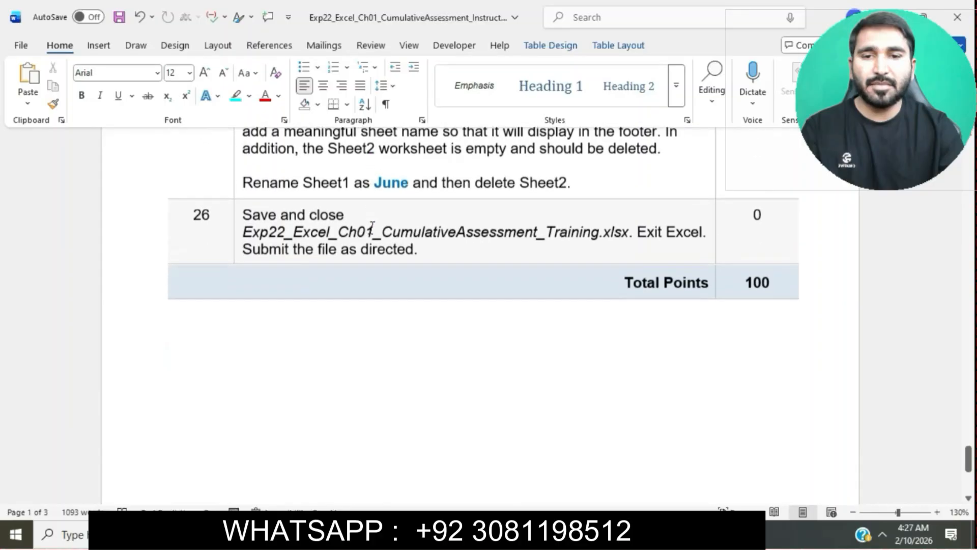
pyautogui.scroll(20, 372, 229)
pyautogui.scroll(5, 371, 228)
pyautogui.scroll(-6, 372, 229)
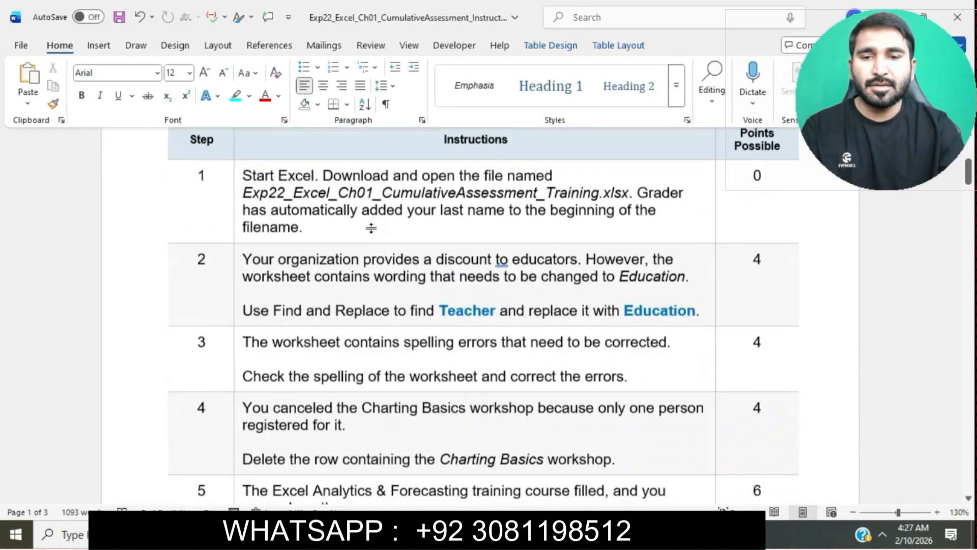
pyautogui.scroll(3, 316, 216)
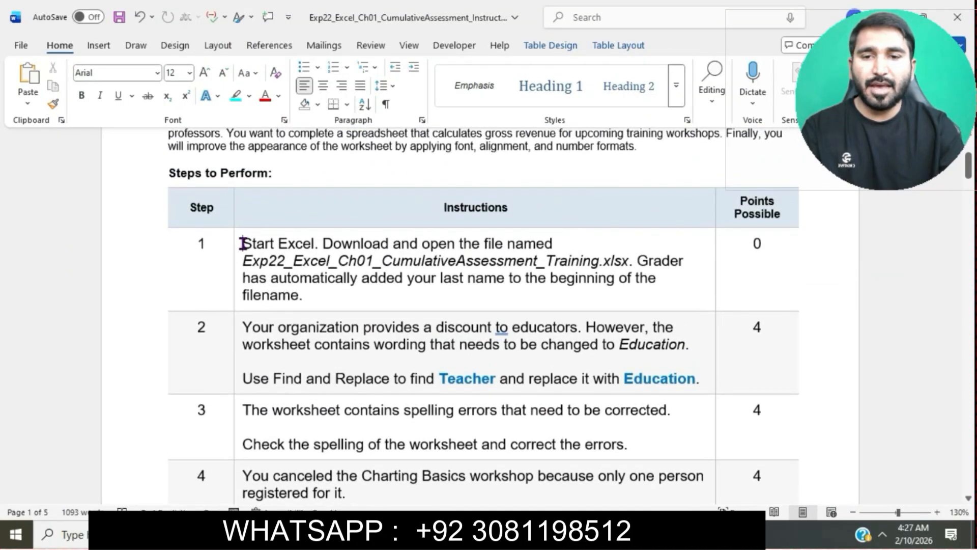
# Highlight the step 1 instruction text in turquoise.
pyautogui.tripleClick(242, 243)
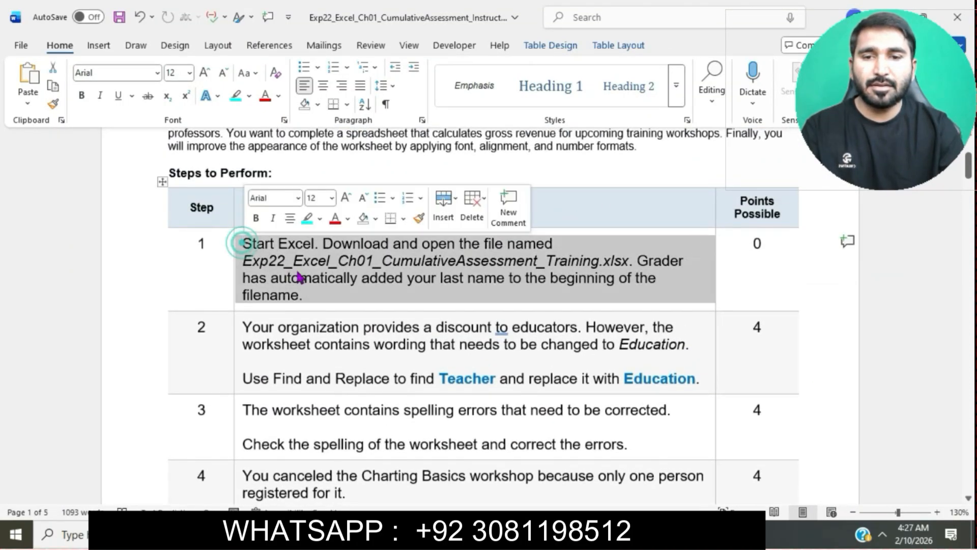
pyautogui.click(307, 218)
pyautogui.click(288, 257)
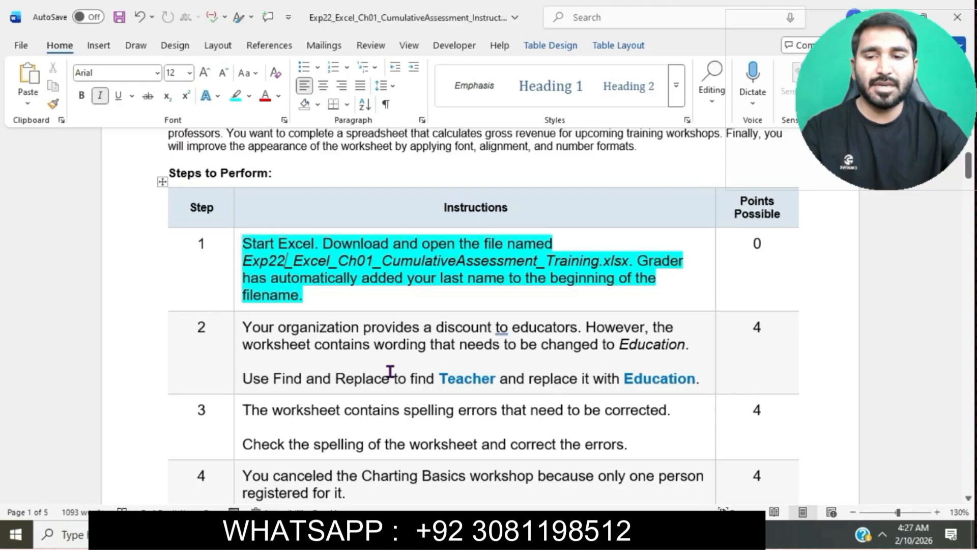
# Open the downloaded Exp22_Excel_Ch01_CumulativeAssessment_Training workbook in Excel from the Downloads folder and enable editing.
pyautogui.click(392, 534)
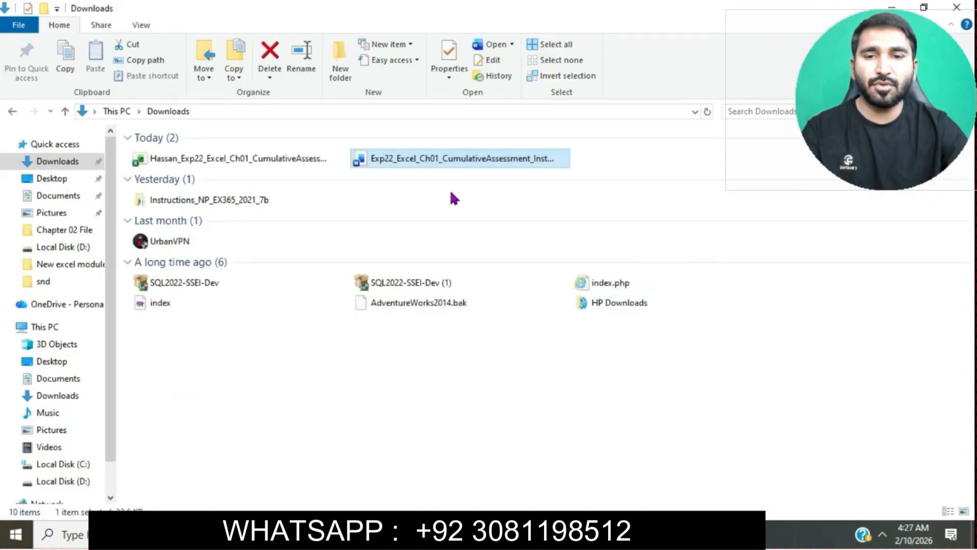
pyautogui.doubleClick(328, 161)
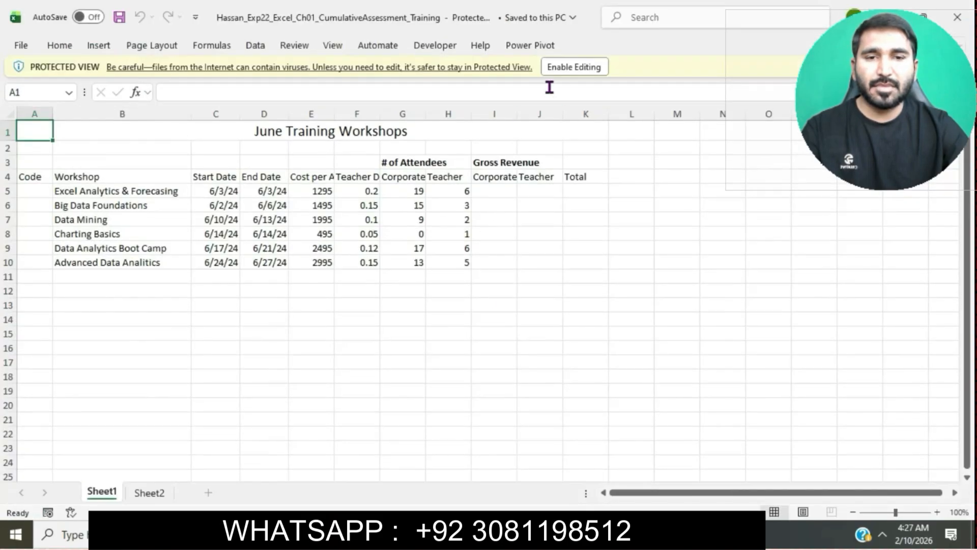
pyautogui.click(566, 70)
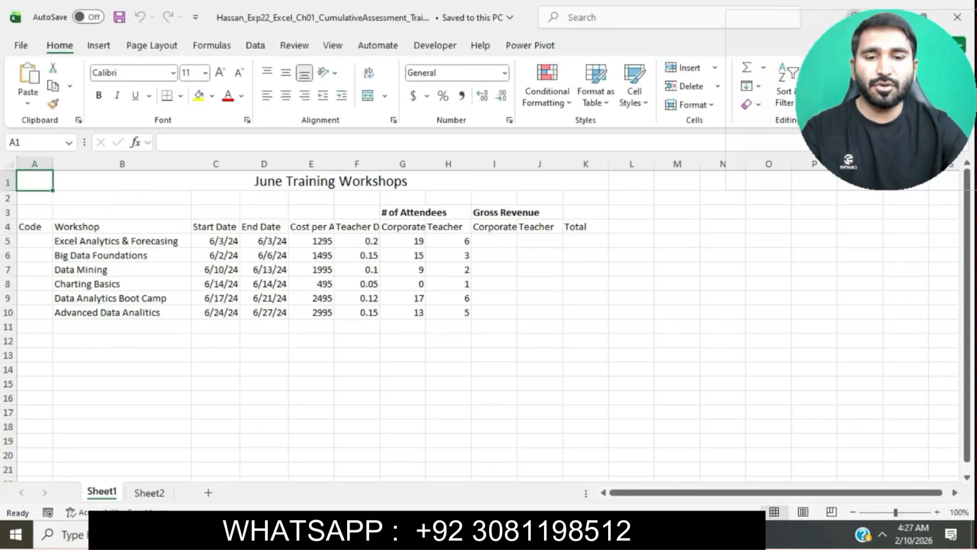
# Switch back to the Word instructions and highlight the step 2 instruction text in turquoise.
pyautogui.hotkey('alt', 'Tab')
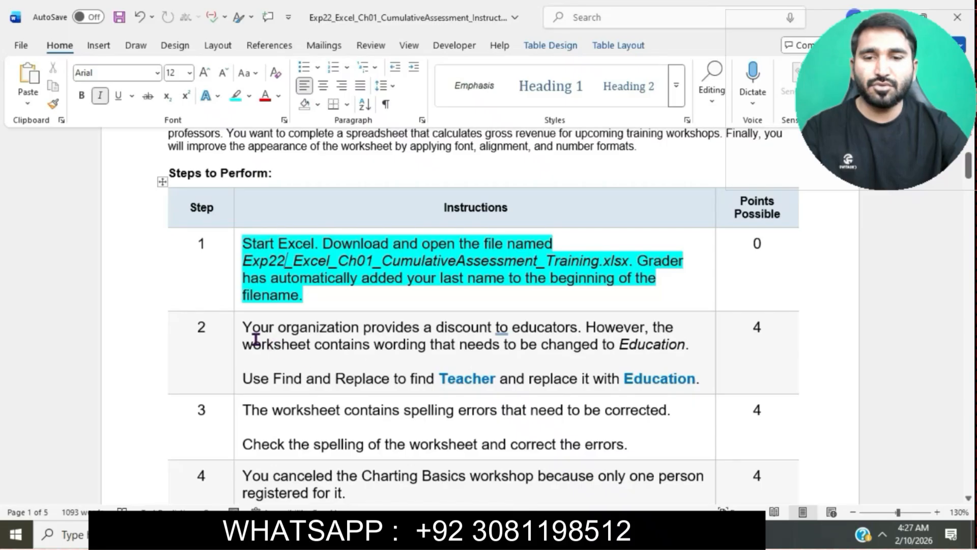
pyautogui.click(239, 331)
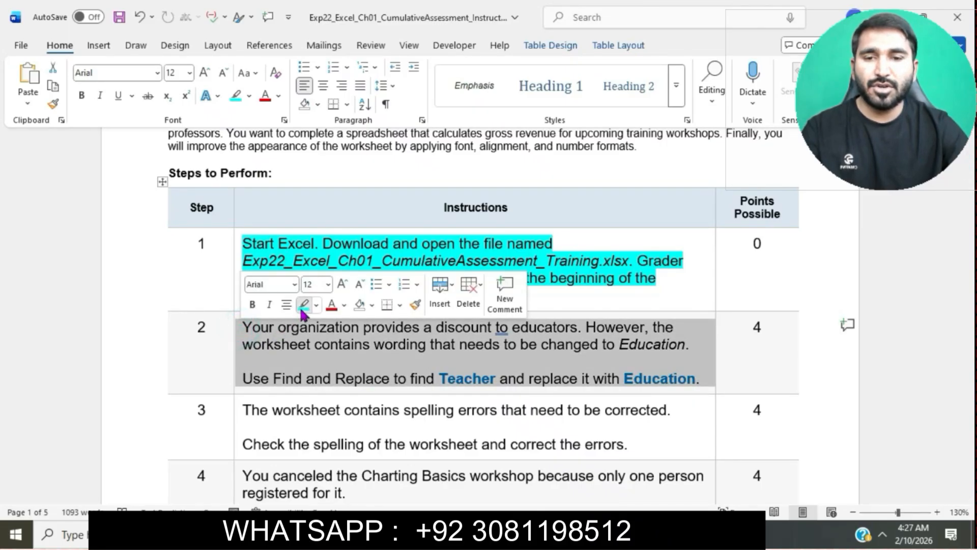
pyautogui.click(304, 304)
pyautogui.click(306, 357)
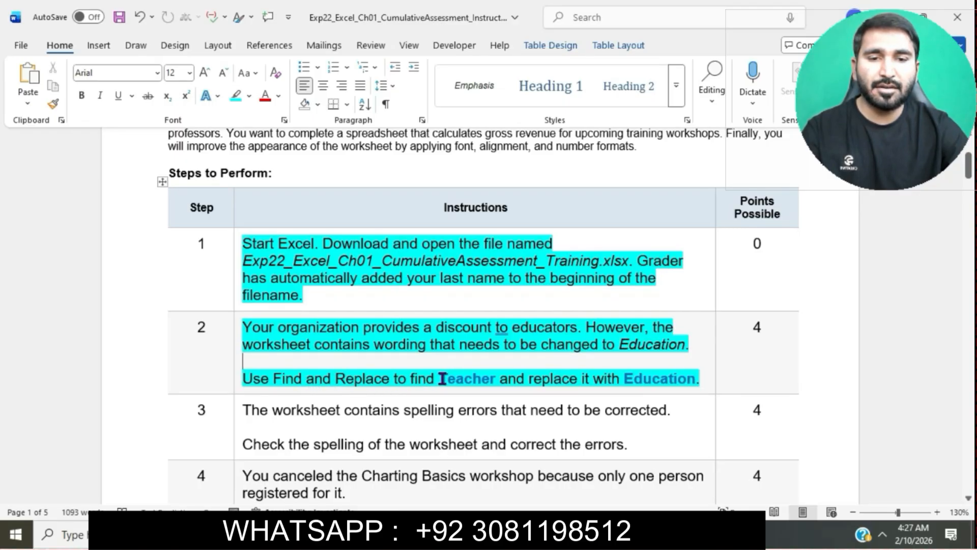
# Take the word Teacher from step 2, switch to Excel and enter it as the search text in Find and Replace.
pyautogui.moveTo(441, 379); pyautogui.dragTo(494, 382)
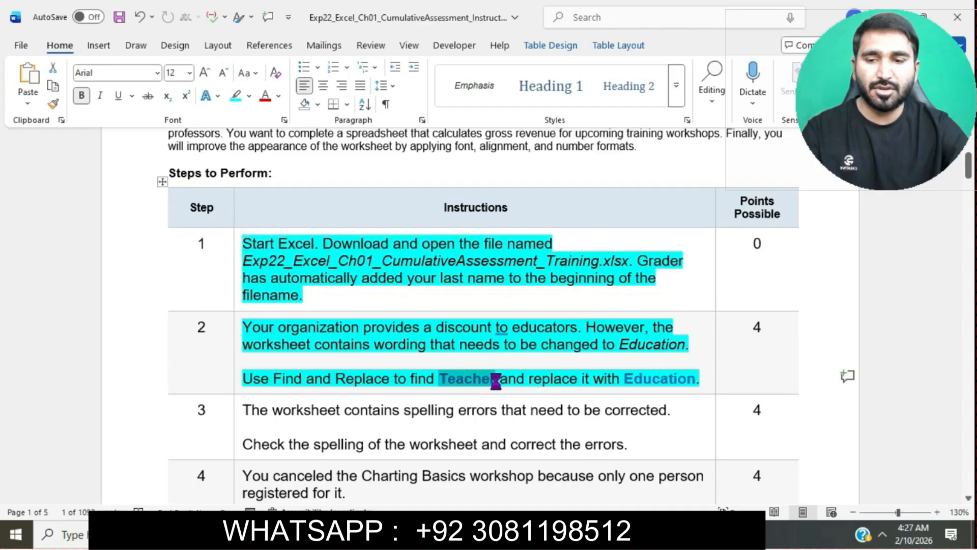
pyautogui.hotkey('alt', 'Tab')
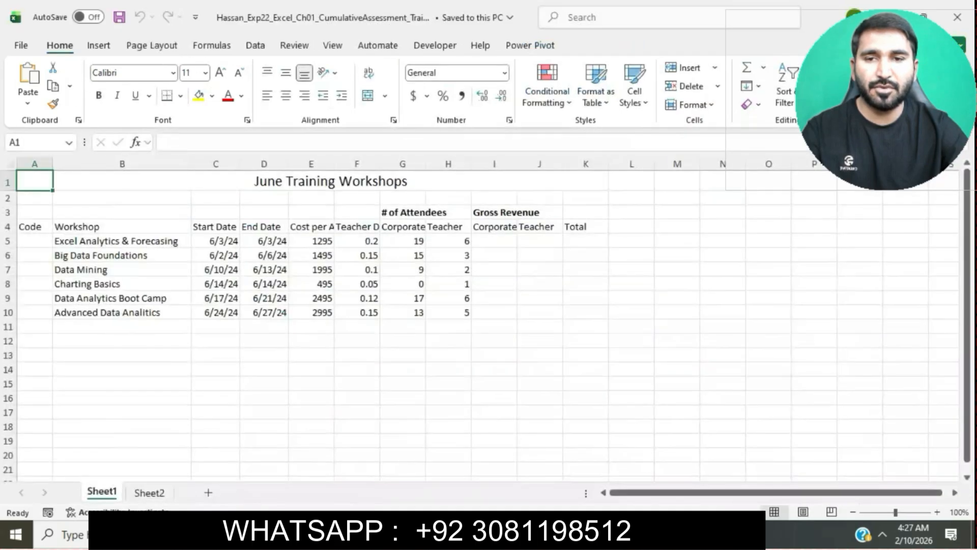
pyautogui.click(624, 418)
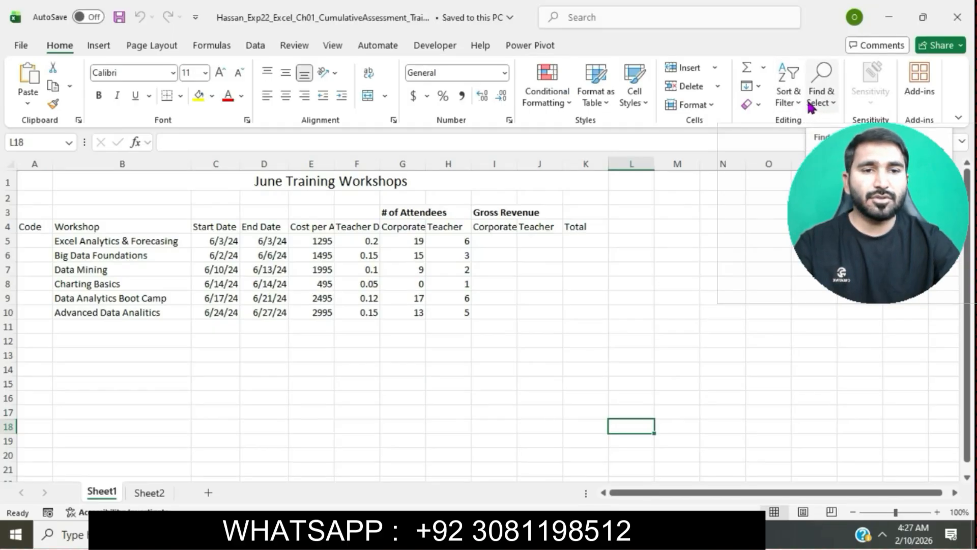
pyautogui.click(808, 102)
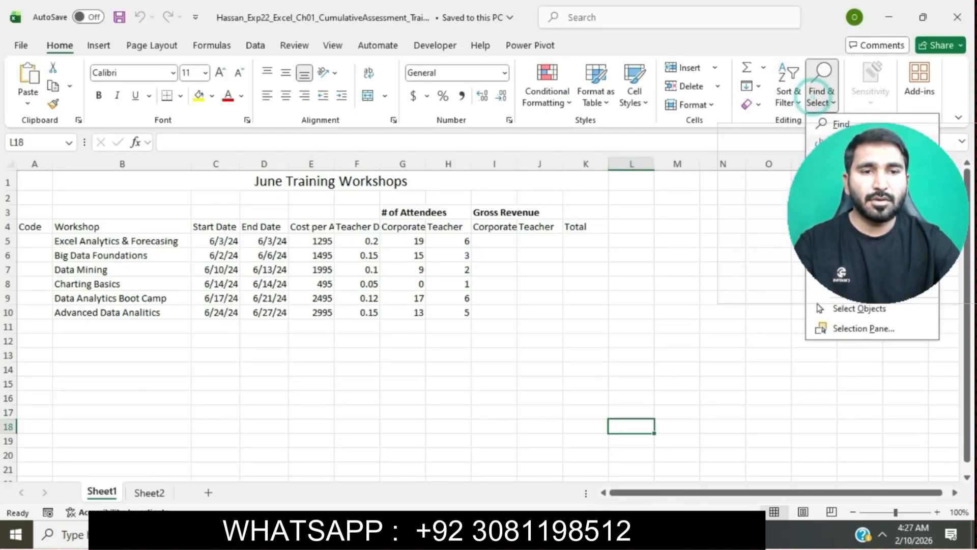
pyautogui.click(830, 144)
pyautogui.write('Teacher')
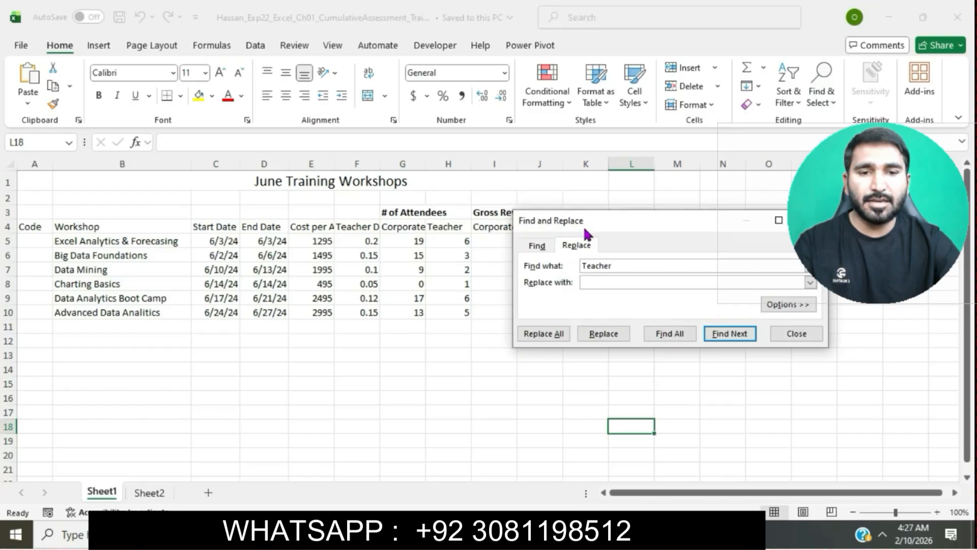
# Take the replacement word Education from the Word instructions, replace all occurrences of Teacher with it in Excel, and close Find and Replace.
pyautogui.hotkey('alt', 'Tab')
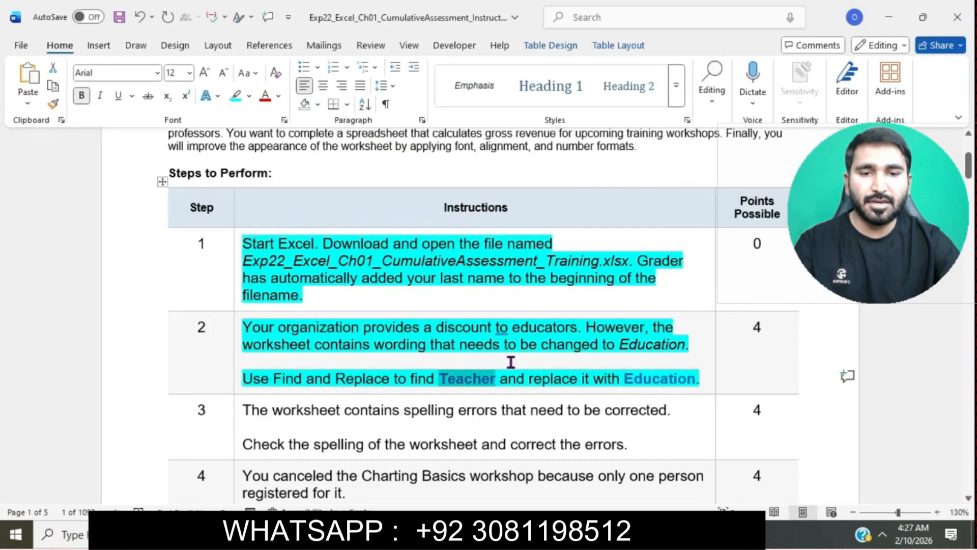
pyautogui.doubleClick(629, 377)
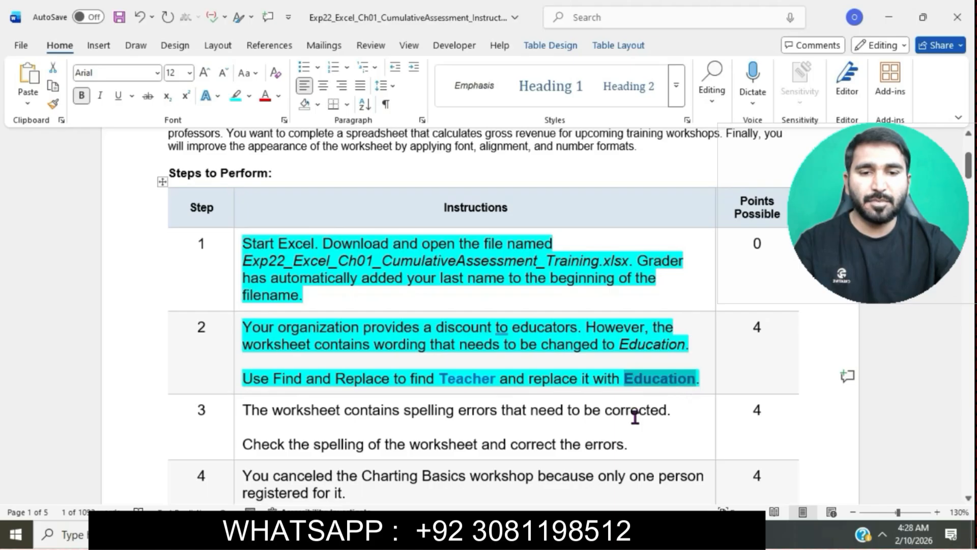
pyautogui.hotkey('alt', 'Tab')
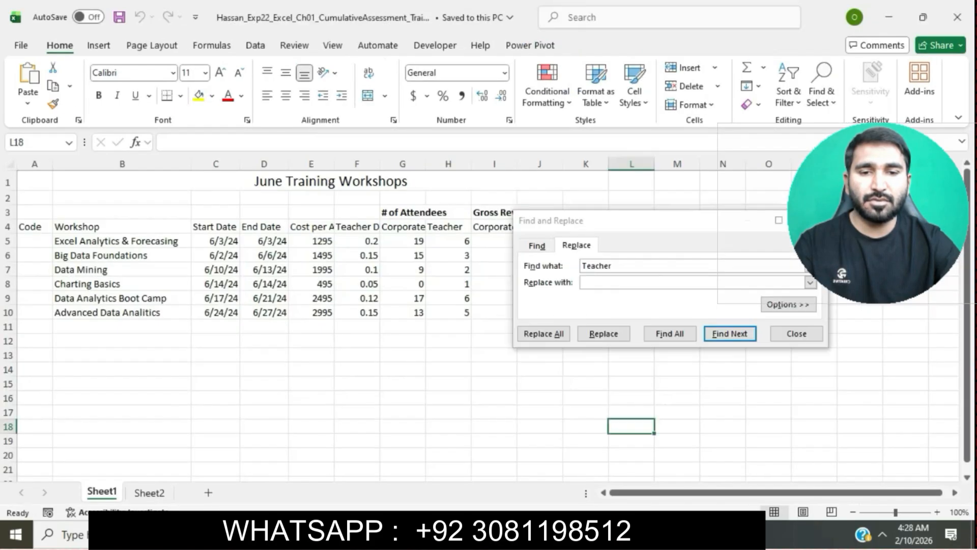
pyautogui.click(598, 281)
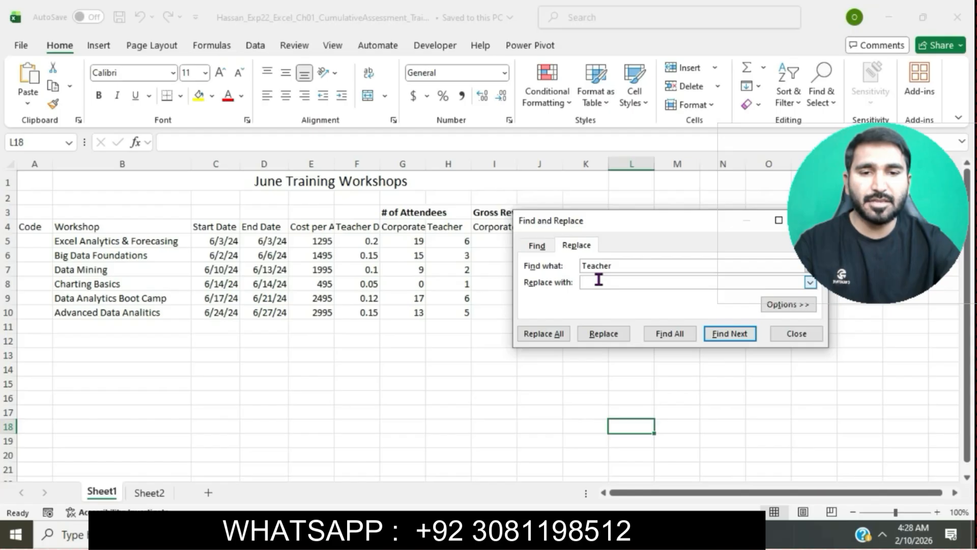
pyautogui.write('Education')
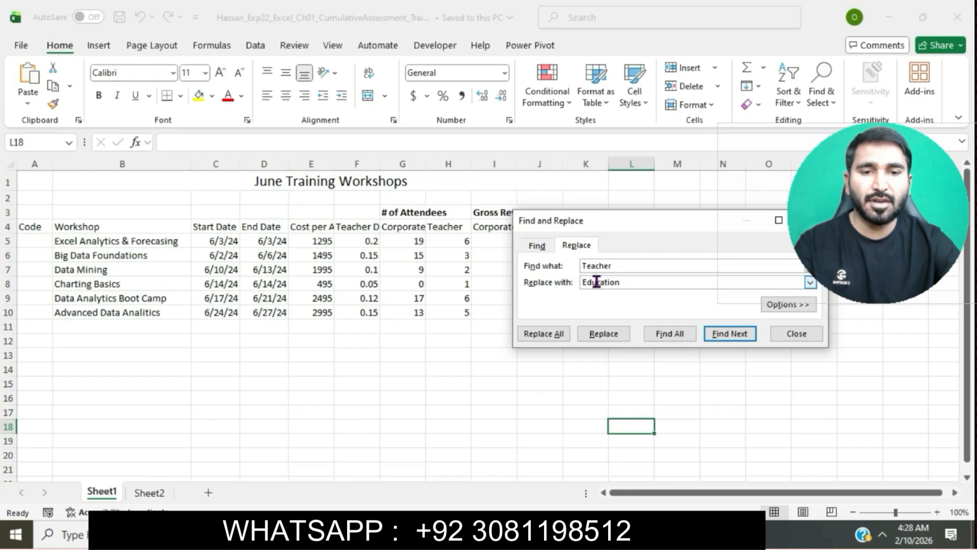
pyautogui.click(544, 333)
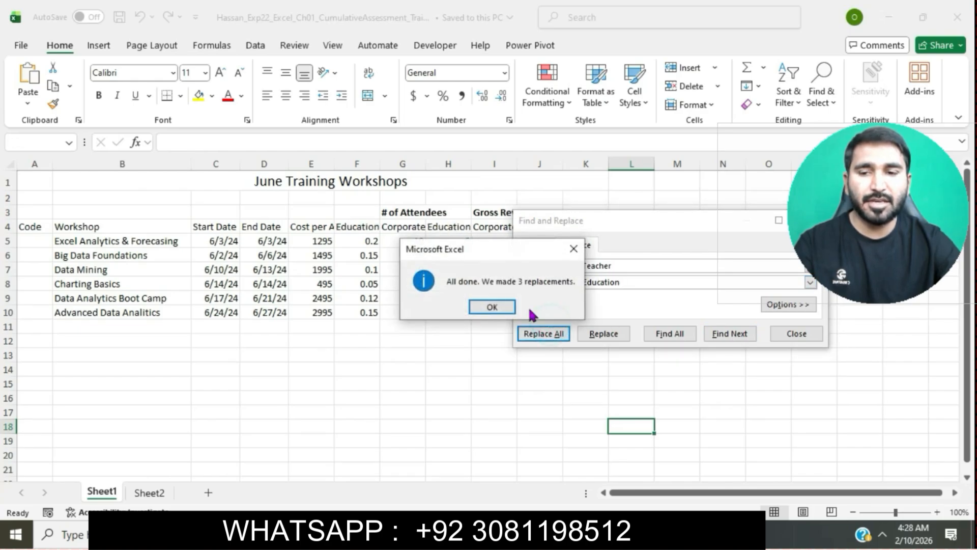
pyautogui.click(492, 306)
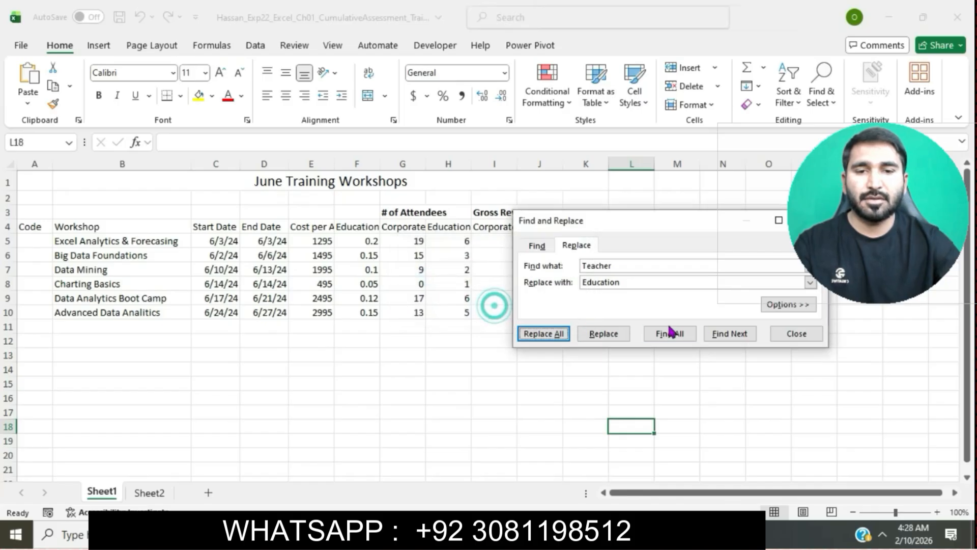
pyautogui.click(775, 334)
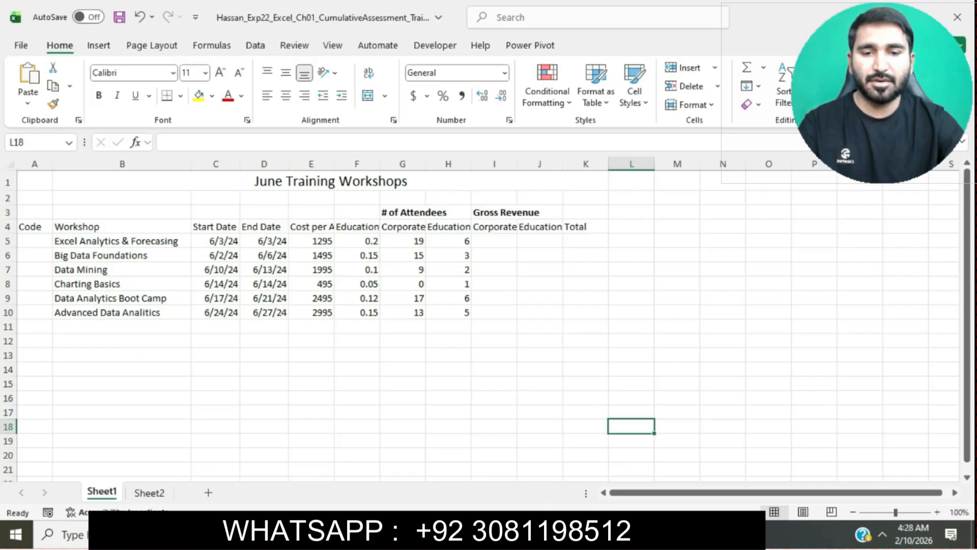
# Switch back to the Word instructions and highlight the step 3 instruction text in turquoise.
pyautogui.click(519, 535)
pyautogui.click(526, 360)
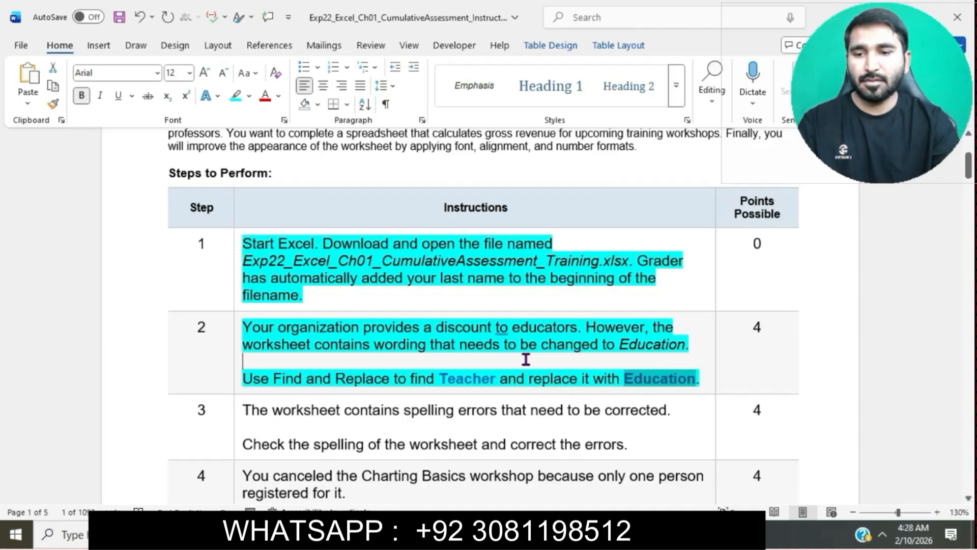
pyautogui.scroll(-3, 526, 360)
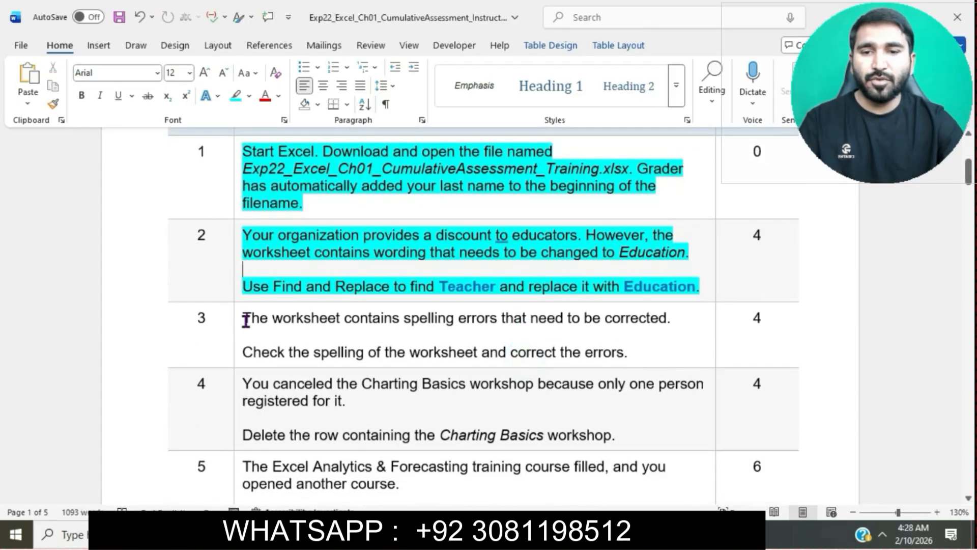
pyautogui.click(236, 321)
pyautogui.click(299, 292)
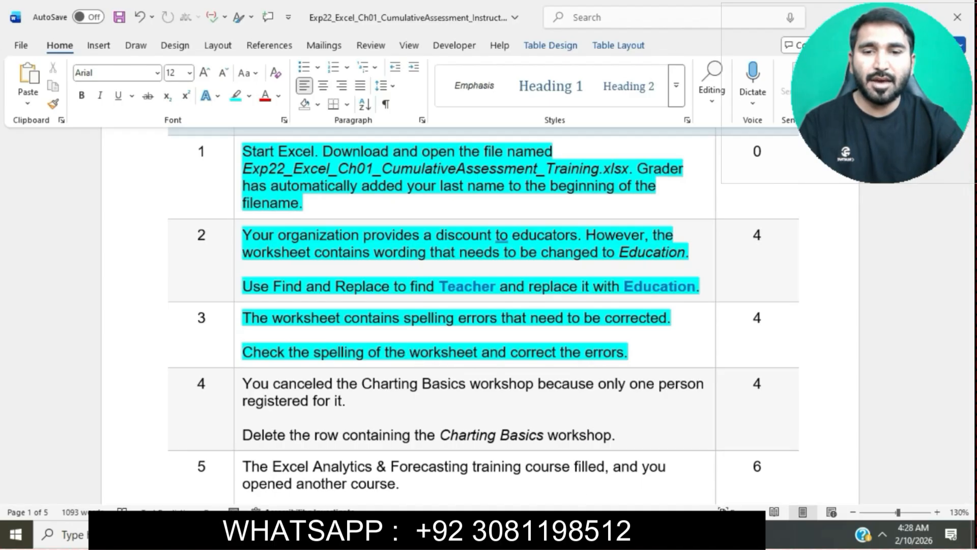
# Switch to Excel and spell-check the worksheet from its beginning, correcting Forecasing to Forecasting and Analitics to Analytics.
pyautogui.click(549, 534)
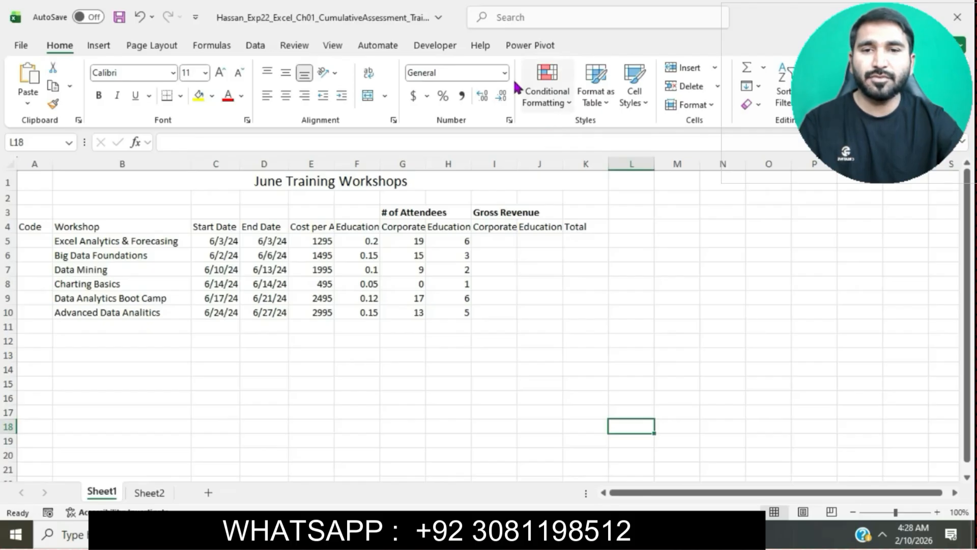
pyautogui.click(306, 44)
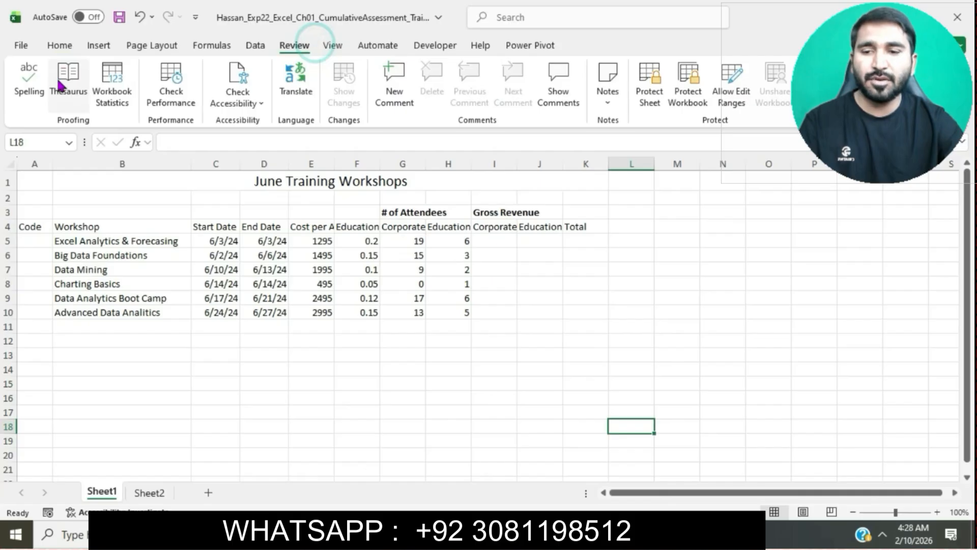
pyautogui.click(29, 80)
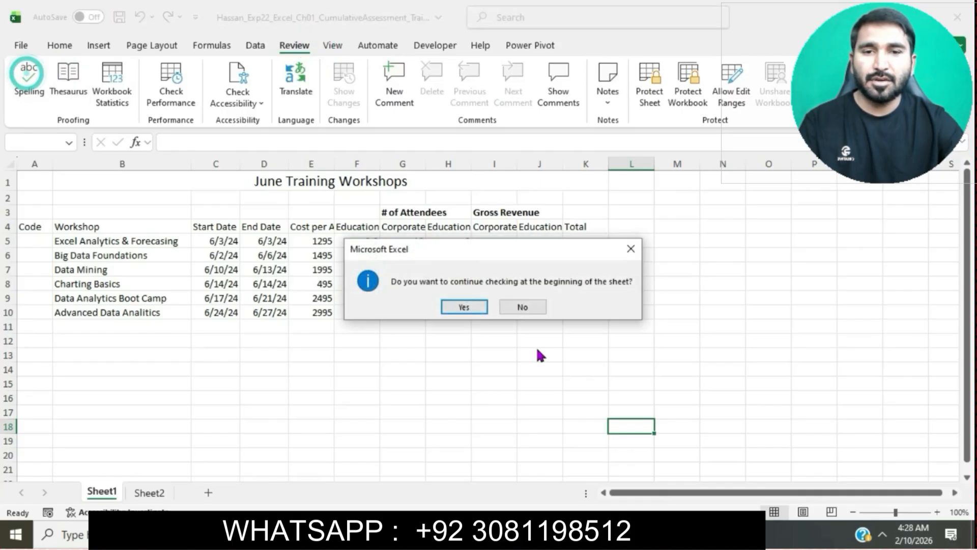
pyautogui.click(464, 307)
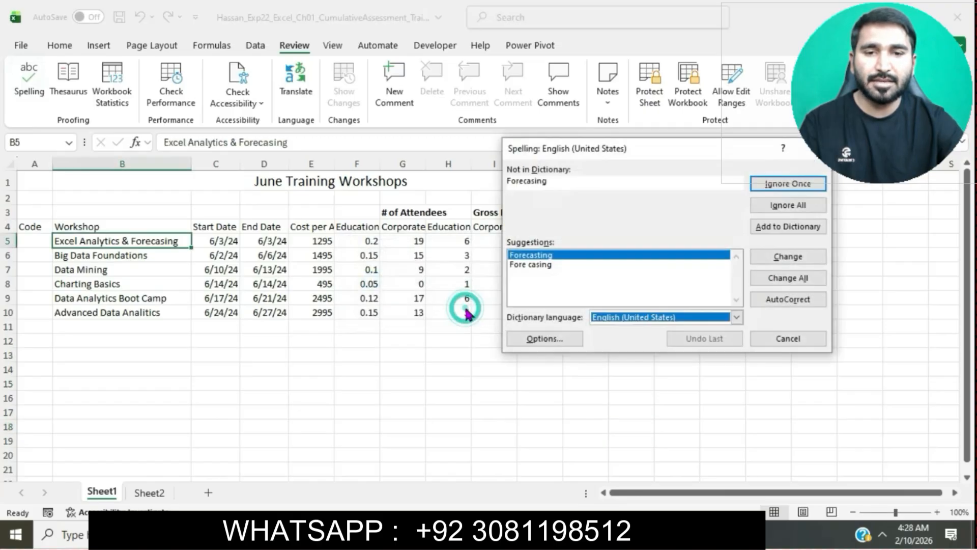
pyautogui.click(777, 281)
pyautogui.click(778, 281)
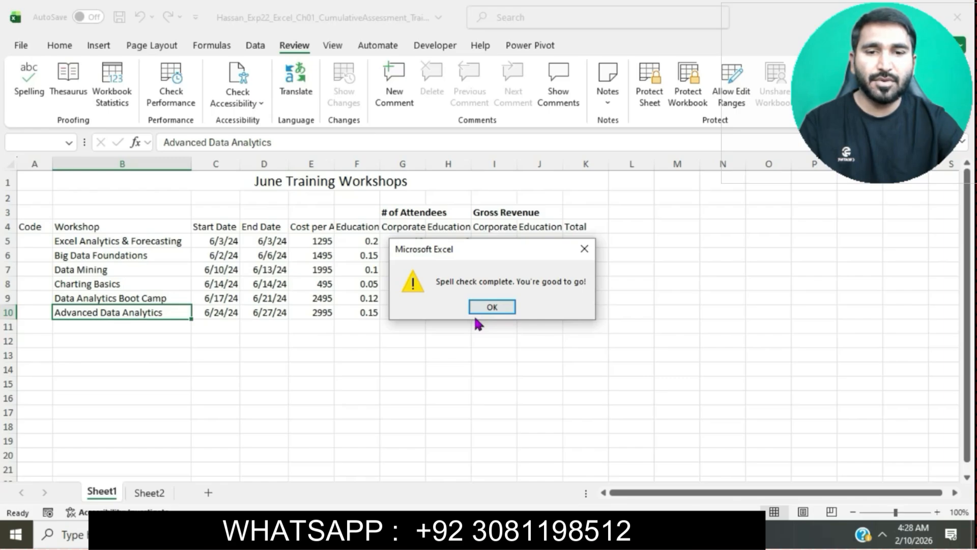
pyautogui.click(483, 307)
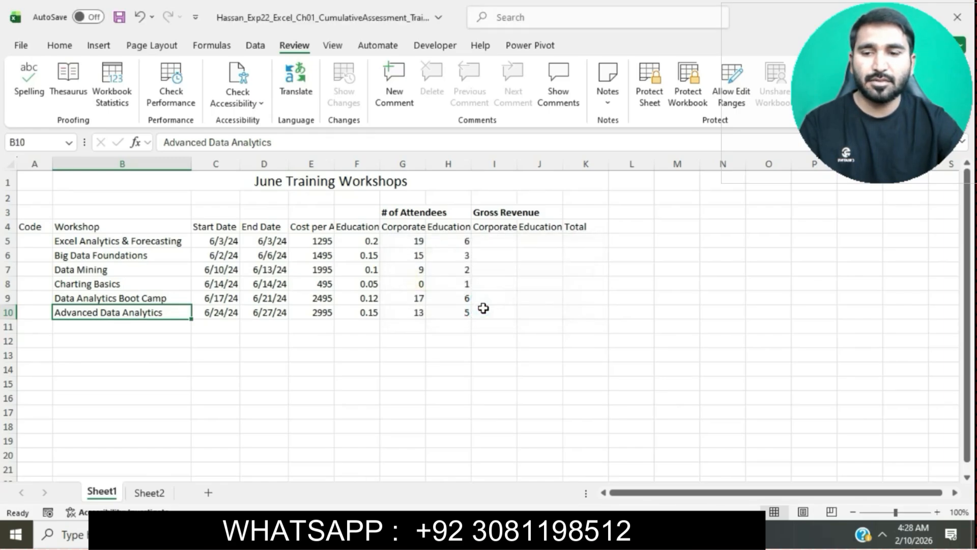
# Switch to the Word instructions, highlight the step 4 text in turquoise and select its sentence about deleting the Charting Basics row.
pyautogui.click(503, 535)
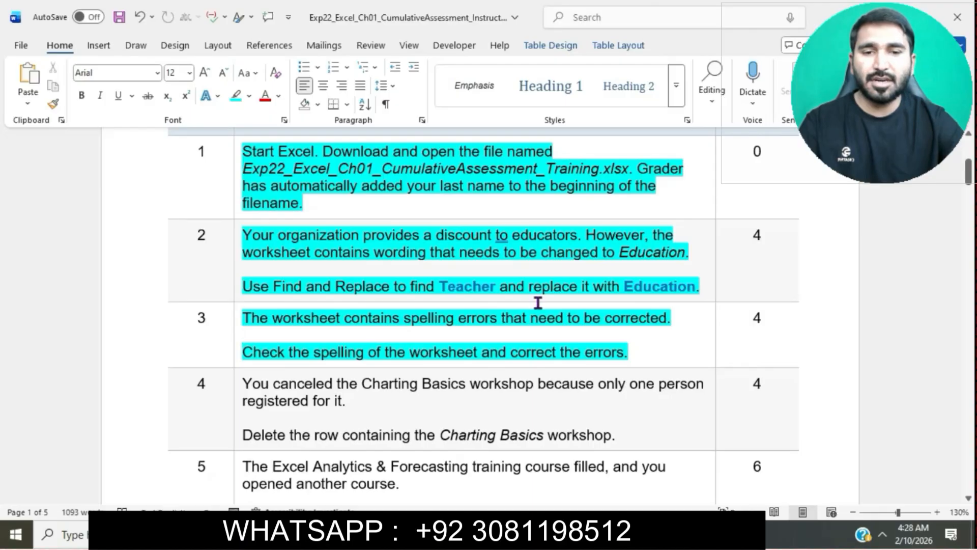
pyautogui.scroll(-3, 567, 301)
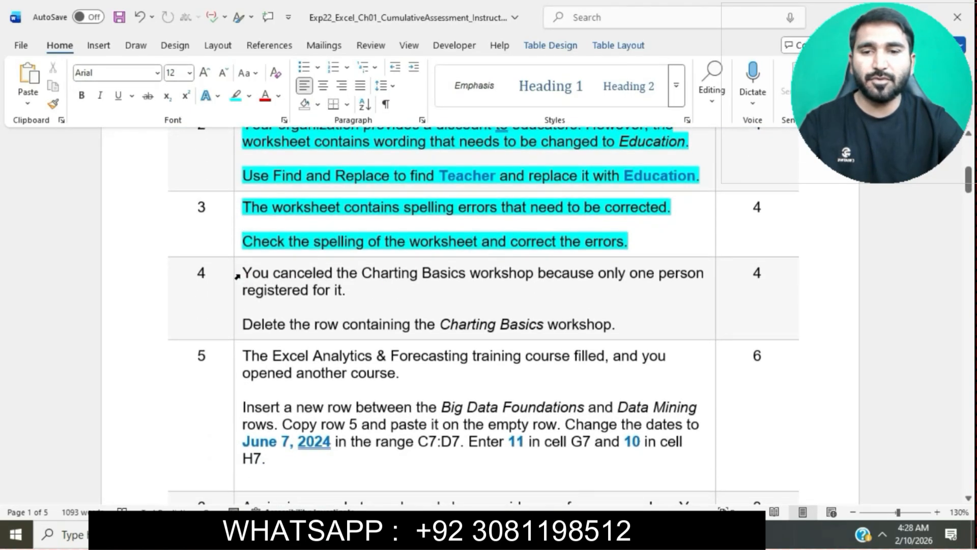
pyautogui.click(240, 274)
pyautogui.click(303, 249)
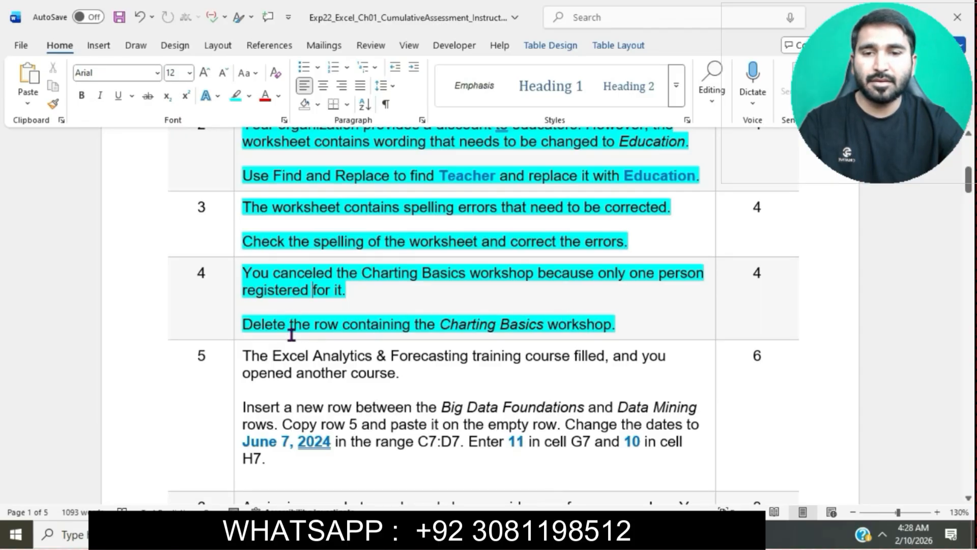
pyautogui.moveTo(244, 324); pyautogui.dragTo(618, 324)
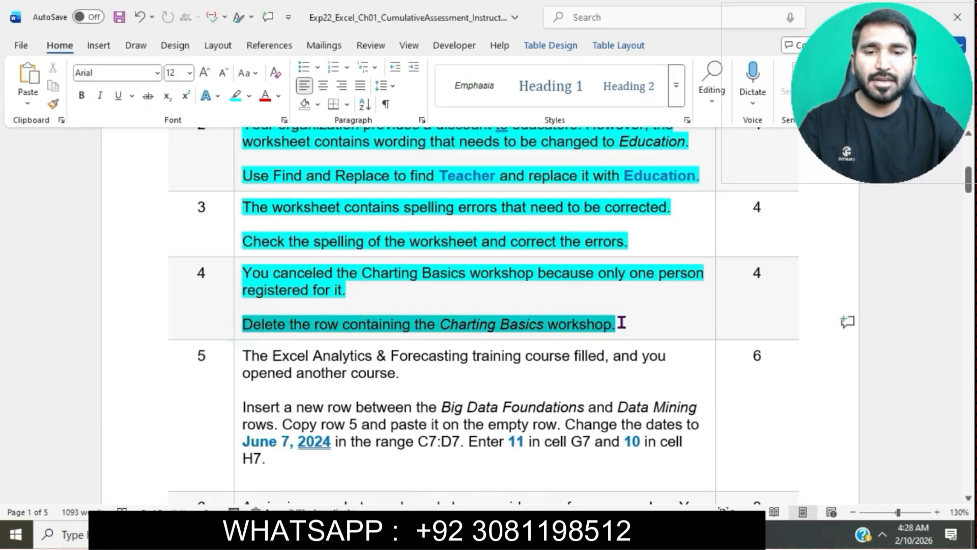
# Switch to Excel and delete the entire row containing the Charting Basics workshop.
pyautogui.hotkey('alt', 'Tab')
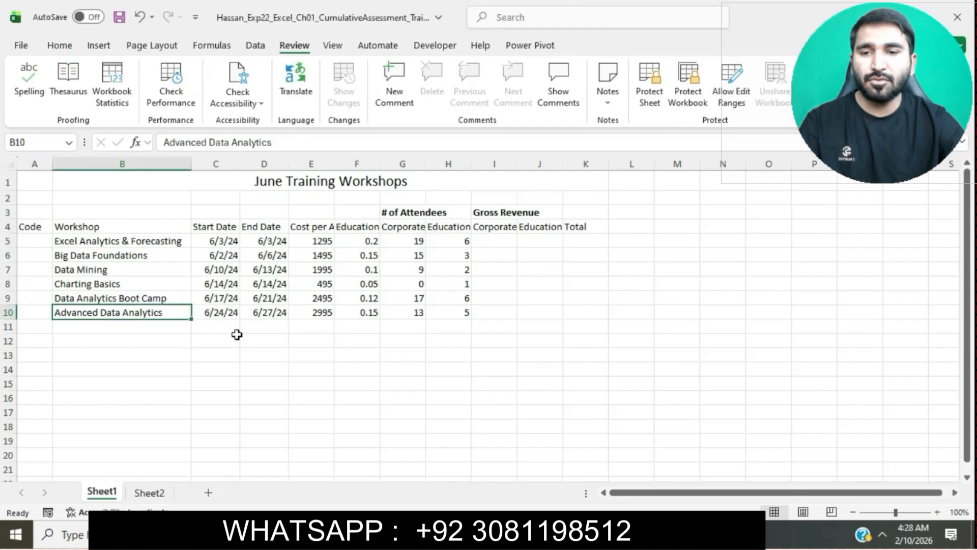
pyautogui.click(17, 284)
pyautogui.rightClick(17, 284)
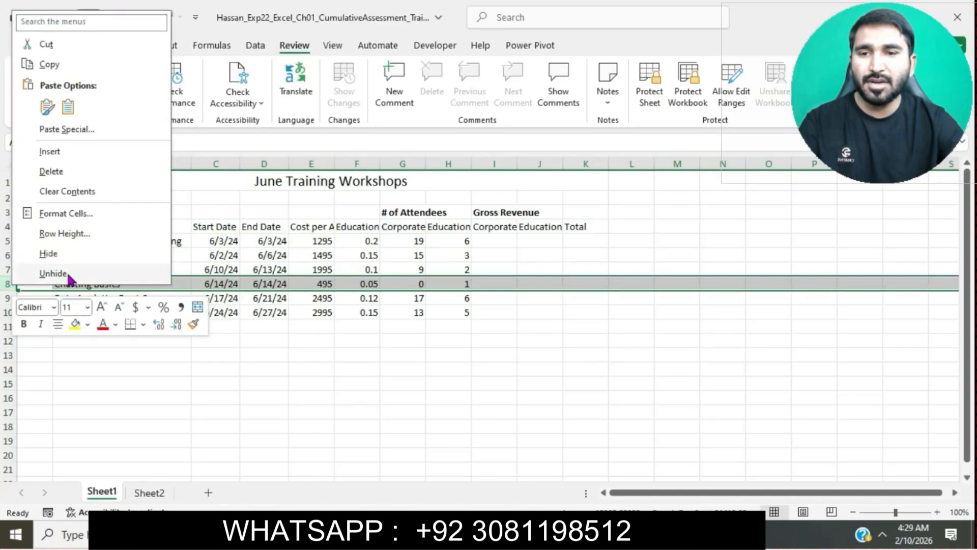
pyautogui.click(52, 173)
pyautogui.click(408, 369)
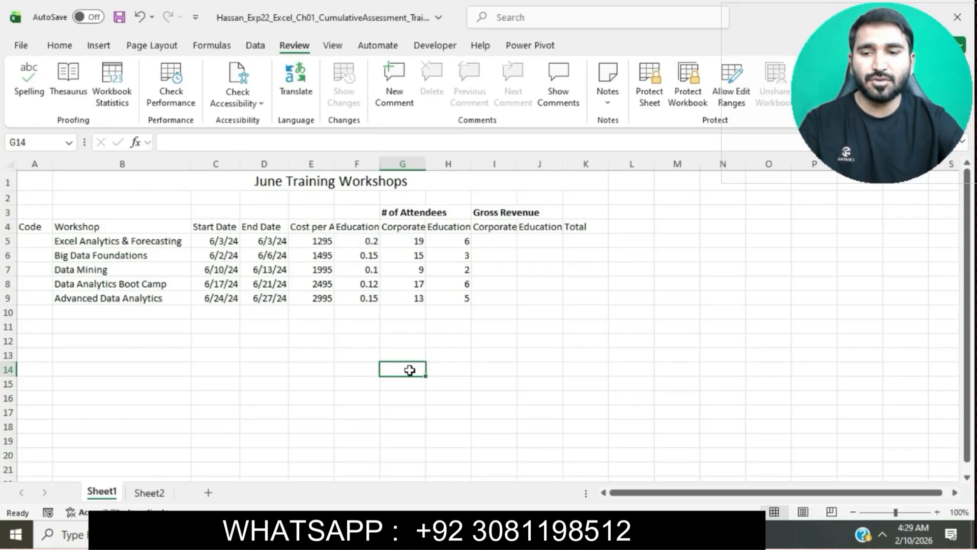
# In the Word instructions, highlight the step 5 text in turquoise and select its insert-row sentence before returning to the Excel workbook.
pyautogui.click(515, 534)
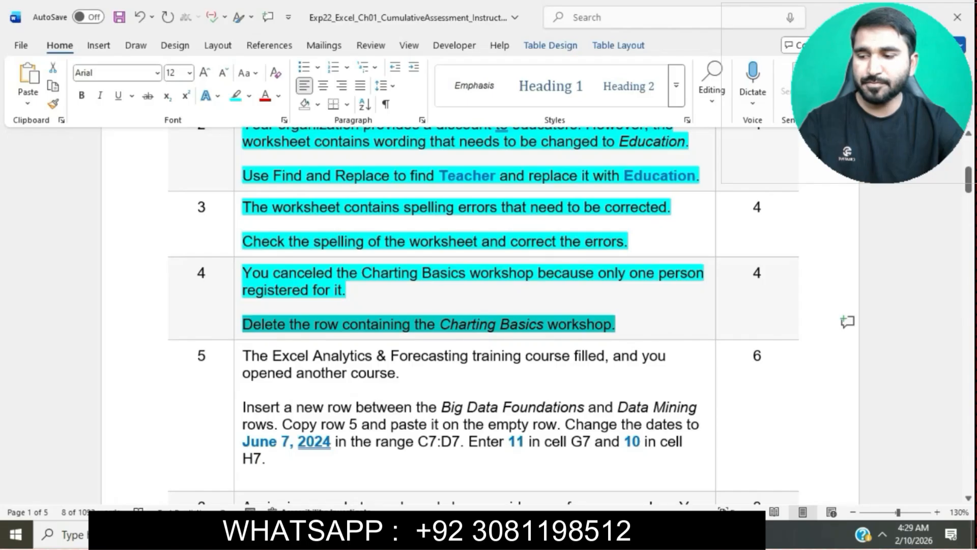
pyautogui.click(505, 311)
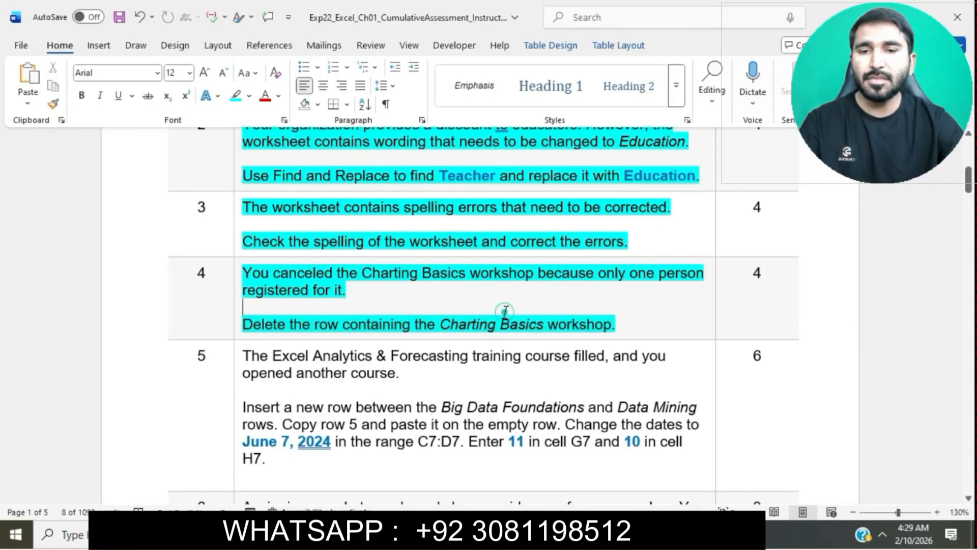
pyautogui.scroll(-3, 505, 311)
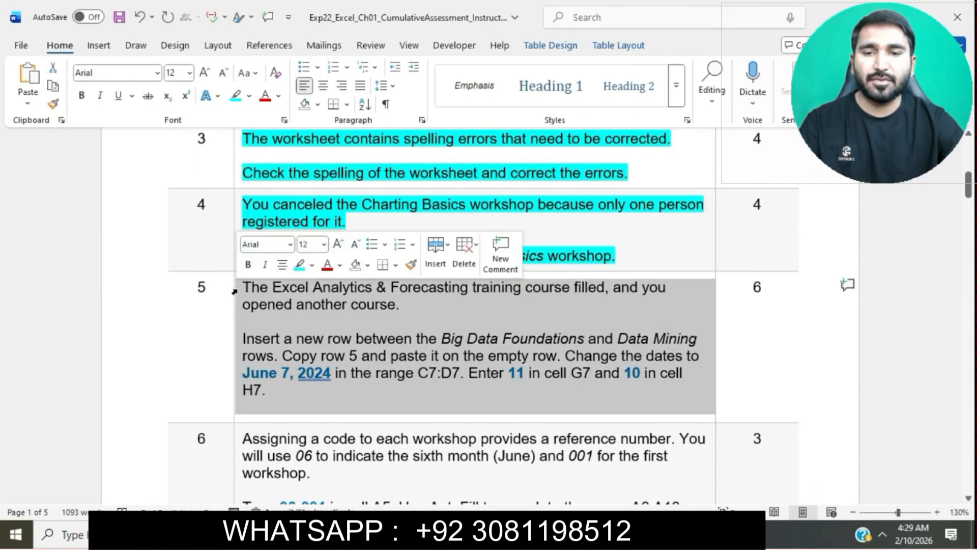
pyautogui.click(299, 264)
pyautogui.click(306, 286)
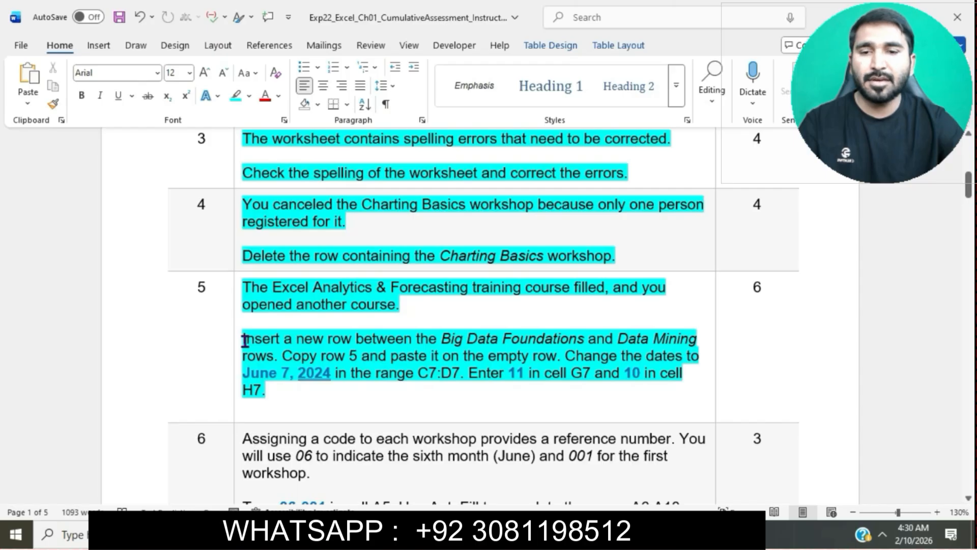
pyautogui.moveTo(245, 340); pyautogui.dragTo(281, 356)
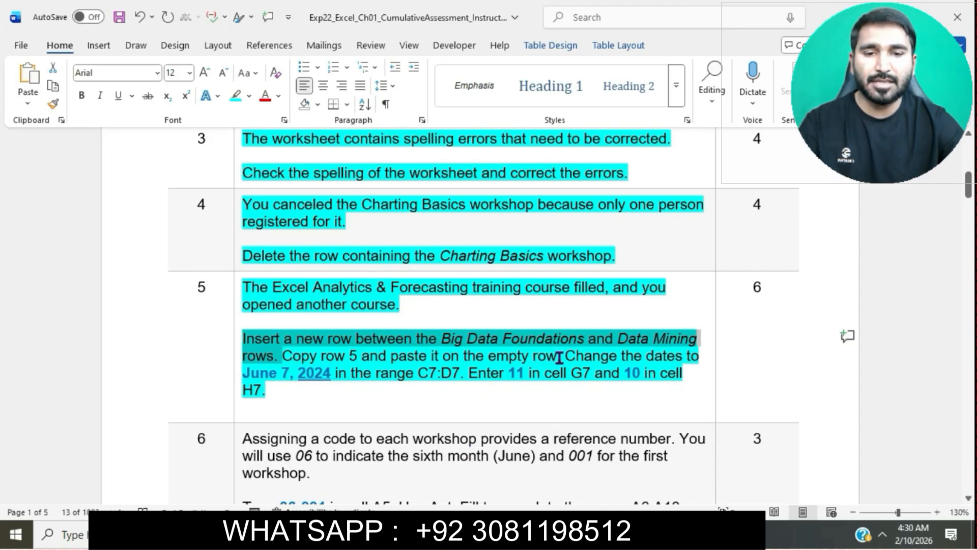
pyautogui.click(548, 536)
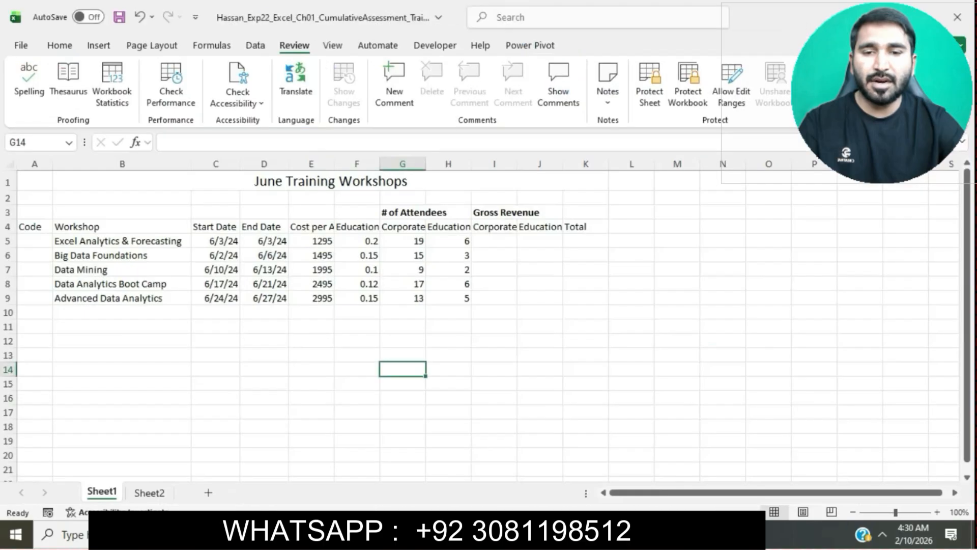
# Insert an empty row 7 between the Big Data Foundations and Data Mining rows.
pyautogui.click(8, 270)
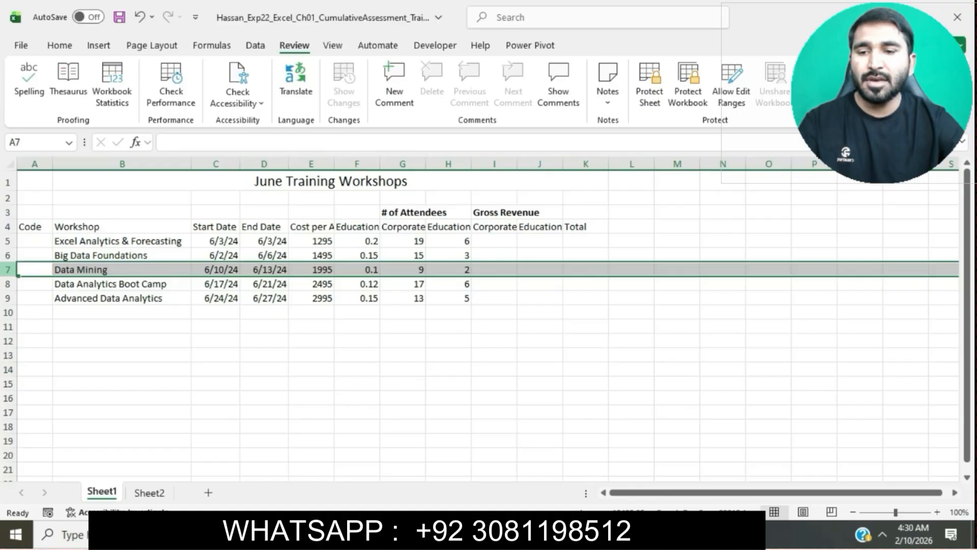
pyautogui.rightClick(10, 270)
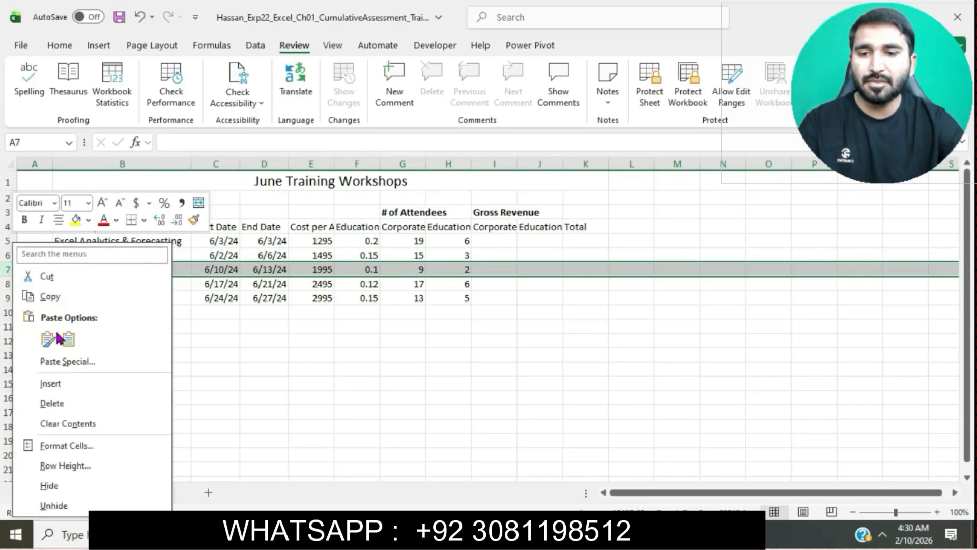
pyautogui.click(49, 384)
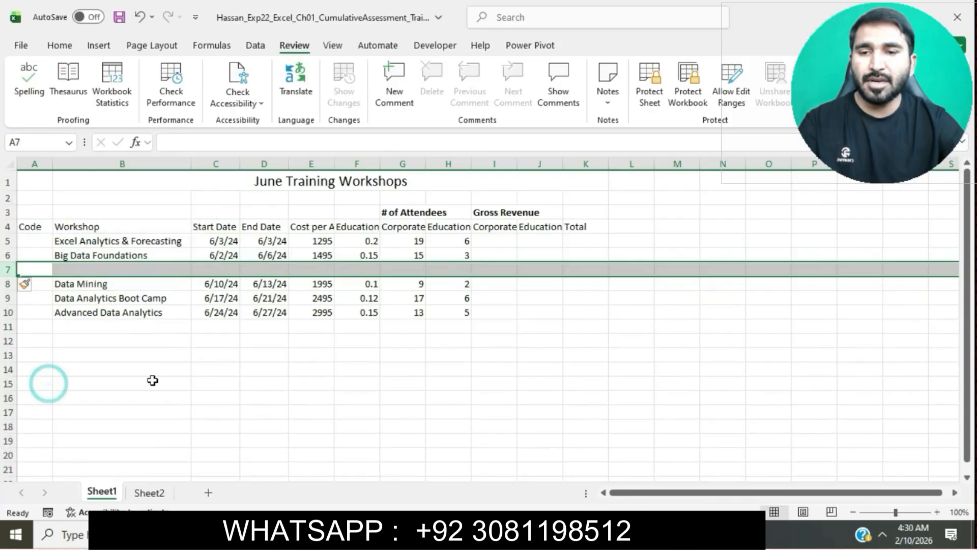
pyautogui.click(300, 396)
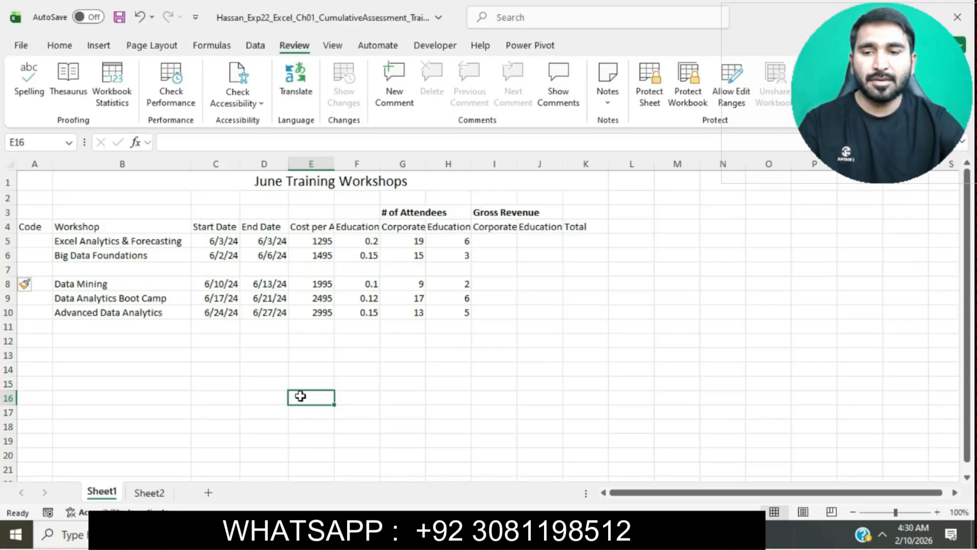
# Switch to the Word instructions and select the step 5 sentence about copying row 5 onto the empty row.
pyautogui.hotkey('alt', 'Tab')
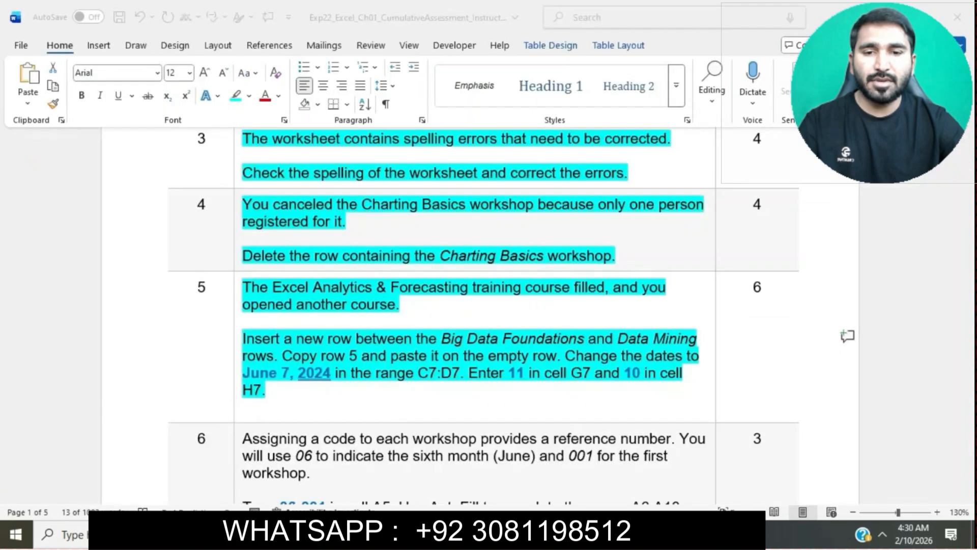
pyautogui.click(492, 314)
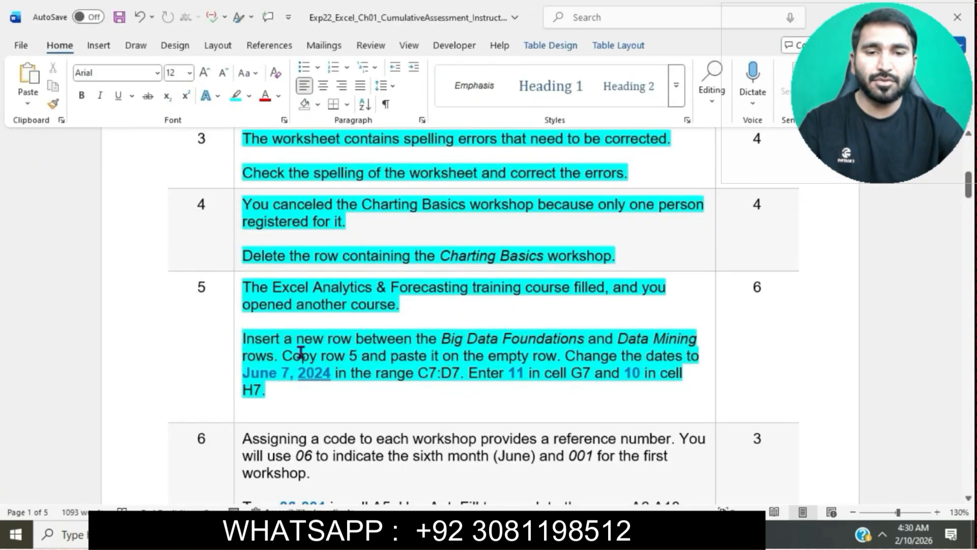
pyautogui.moveTo(281, 356); pyautogui.dragTo(530, 359)
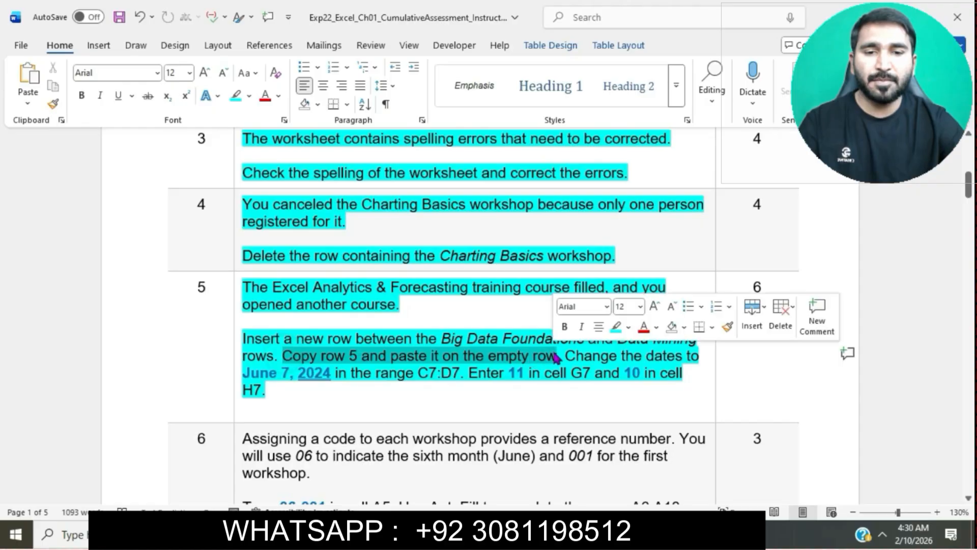
# Switch to Excel and copy the entire Excel Analytics & Forecasting row 5 into the empty row 7.
pyautogui.hotkey('alt', 'Tab')
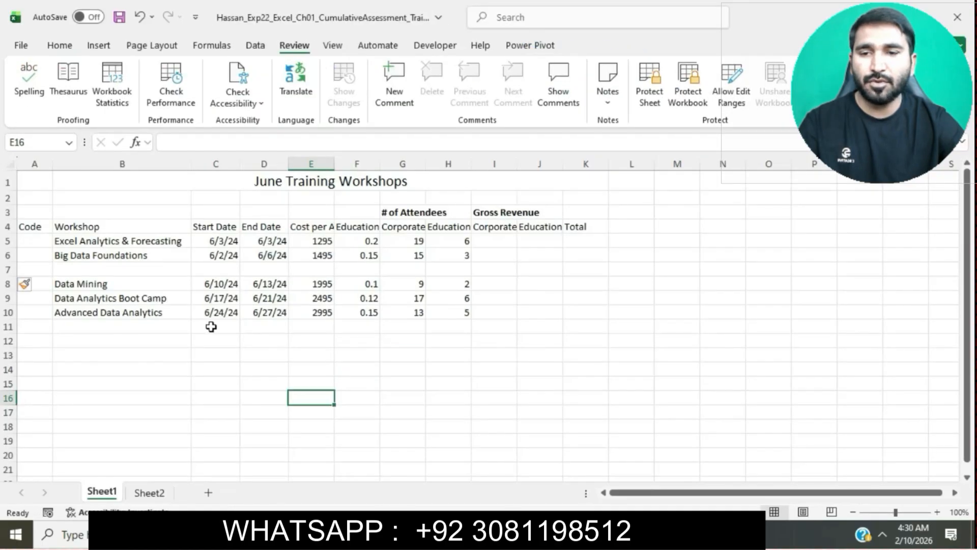
pyautogui.click(8, 241)
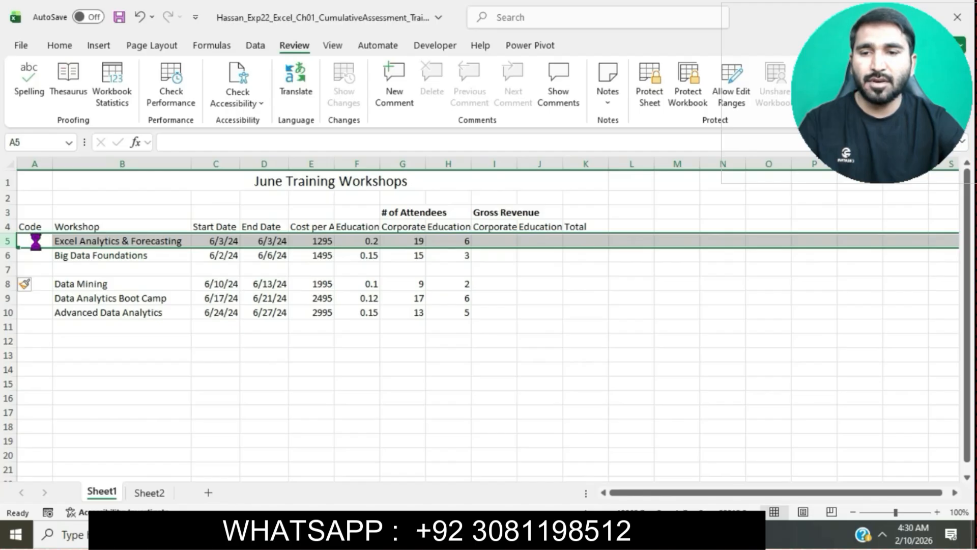
pyautogui.hotkey('ctrl', 'x')
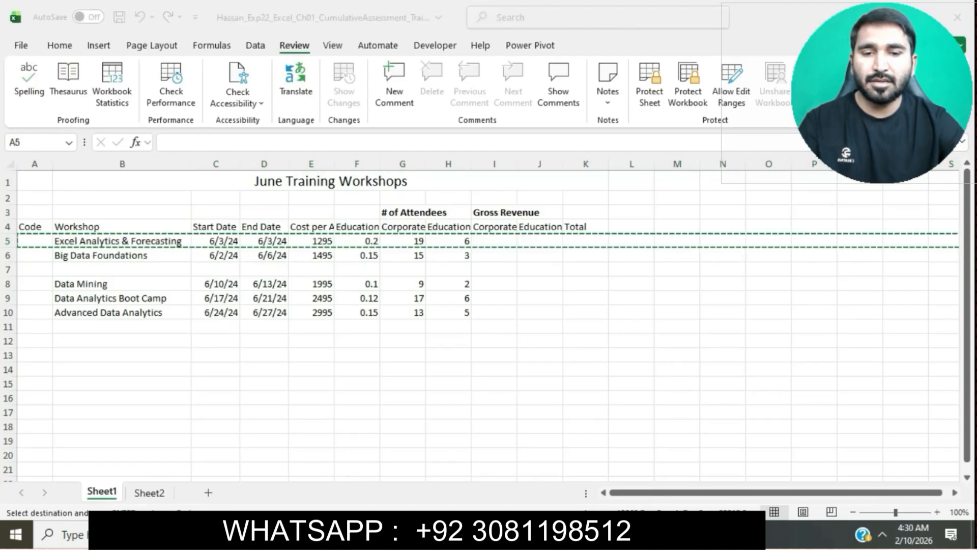
pyautogui.hotkey('alt', 'Tab')
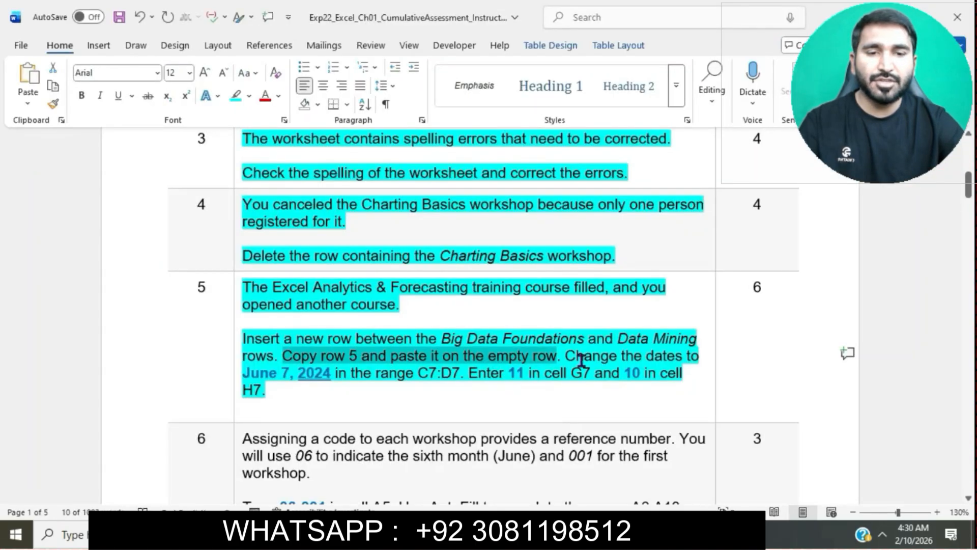
pyautogui.hotkey('alt', 'Tab')
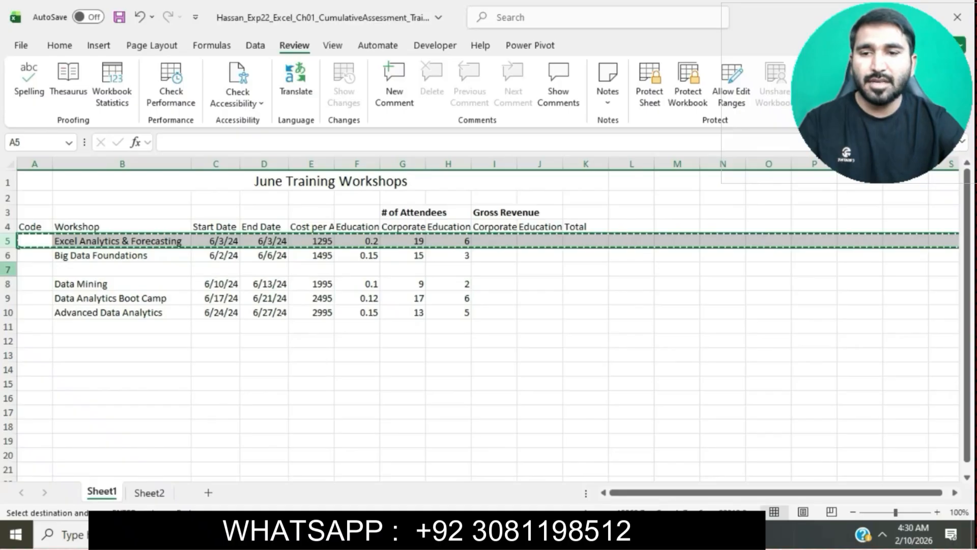
pyautogui.click(8, 269)
pyautogui.hotkey('ctrl', 'v')
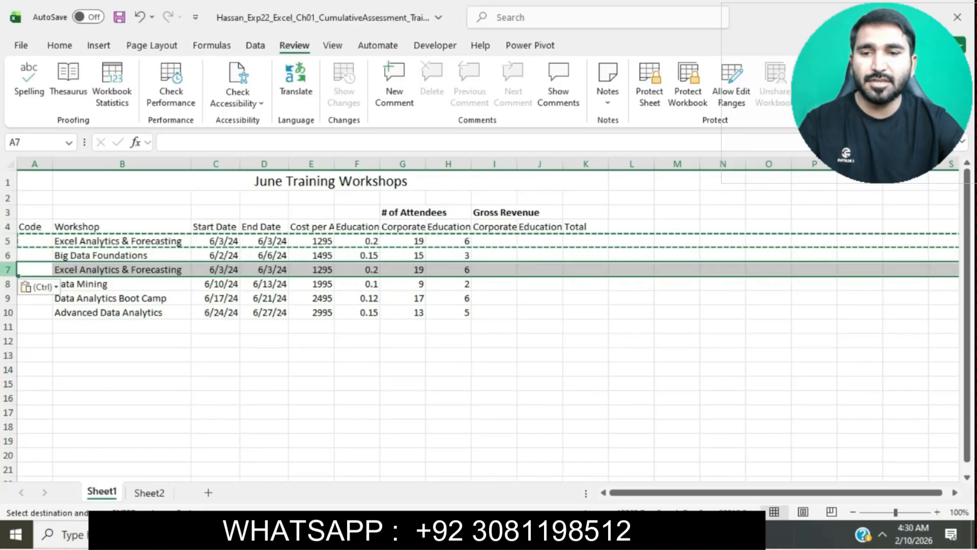
pyautogui.press('Escape')
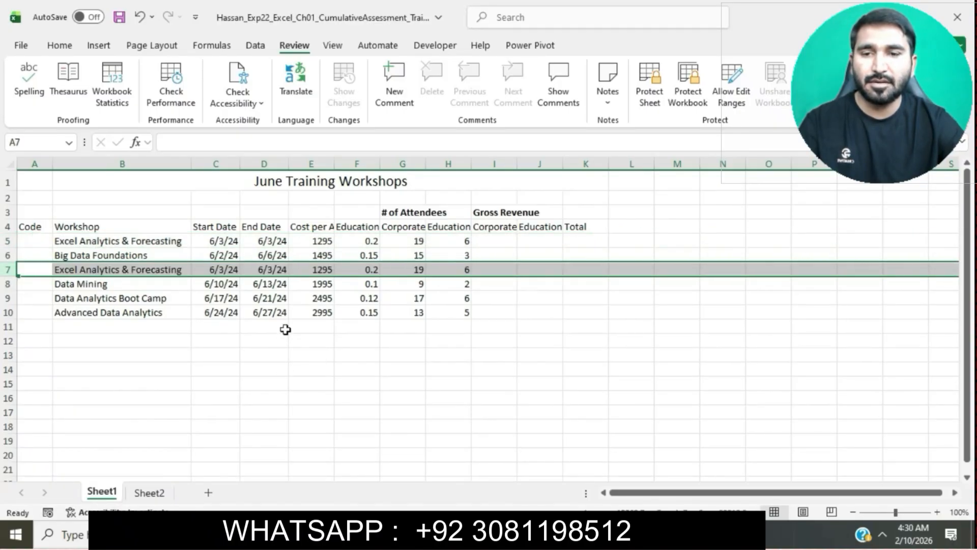
# Select the June 7, 2024 date in the Word instructions, and set the start date in cell C7 of the Excel workbook to 6/7/2024.
pyautogui.click(560, 535)
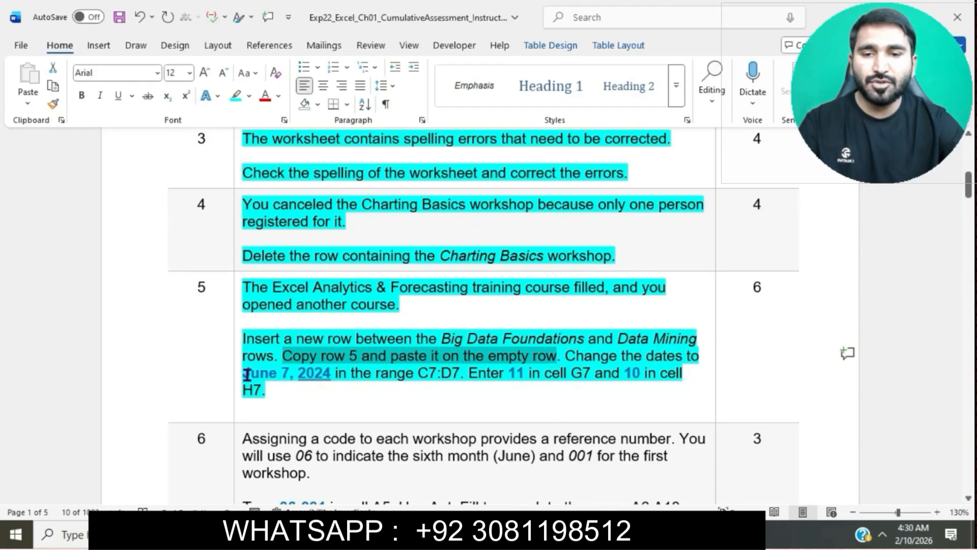
pyautogui.moveTo(247, 375); pyautogui.dragTo(327, 377)
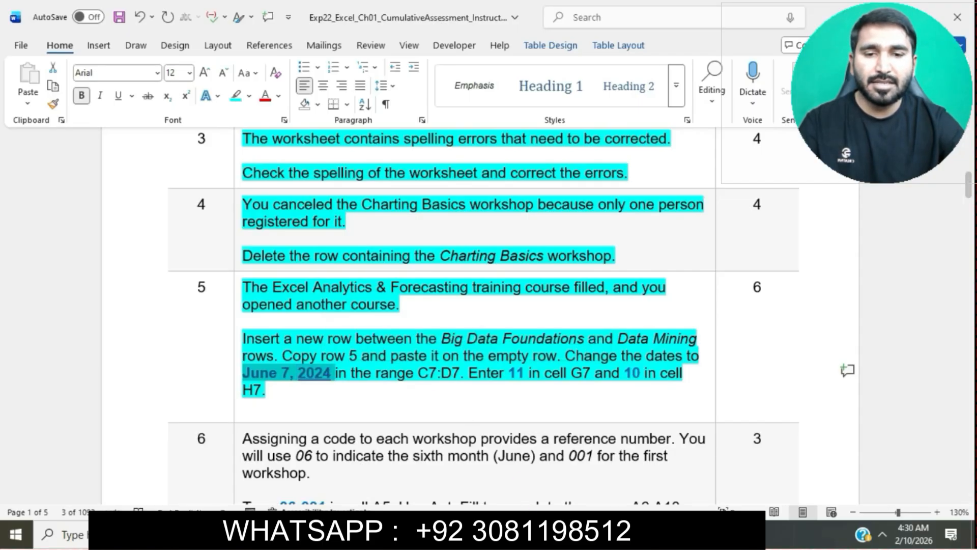
pyautogui.hotkey('alt', 'Tab')
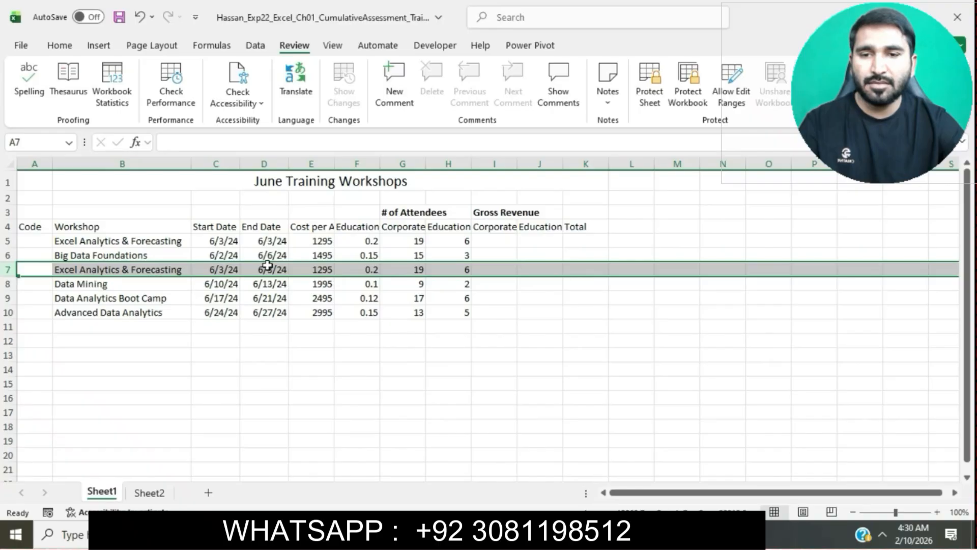
pyautogui.click(224, 271)
pyautogui.click(179, 143)
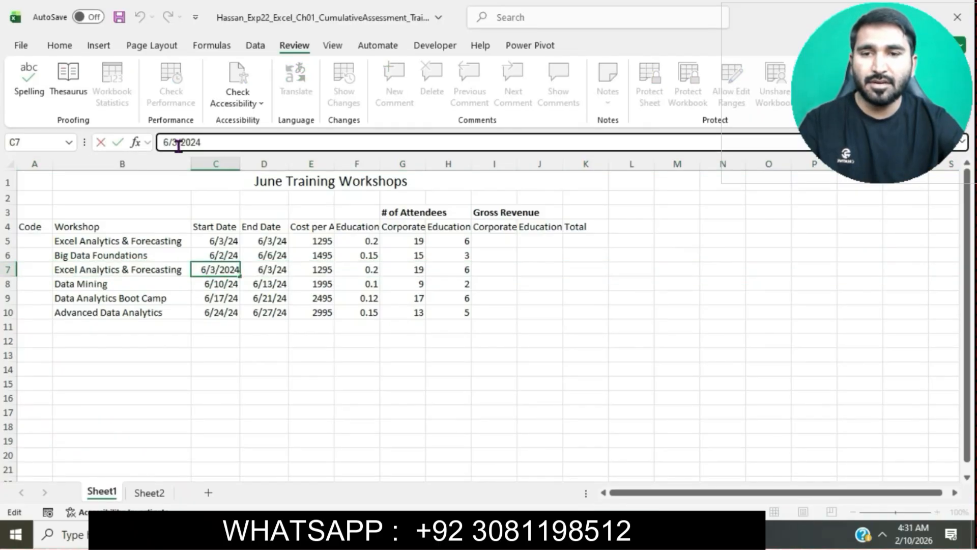
pyautogui.hotkey('alt', 'Tab')
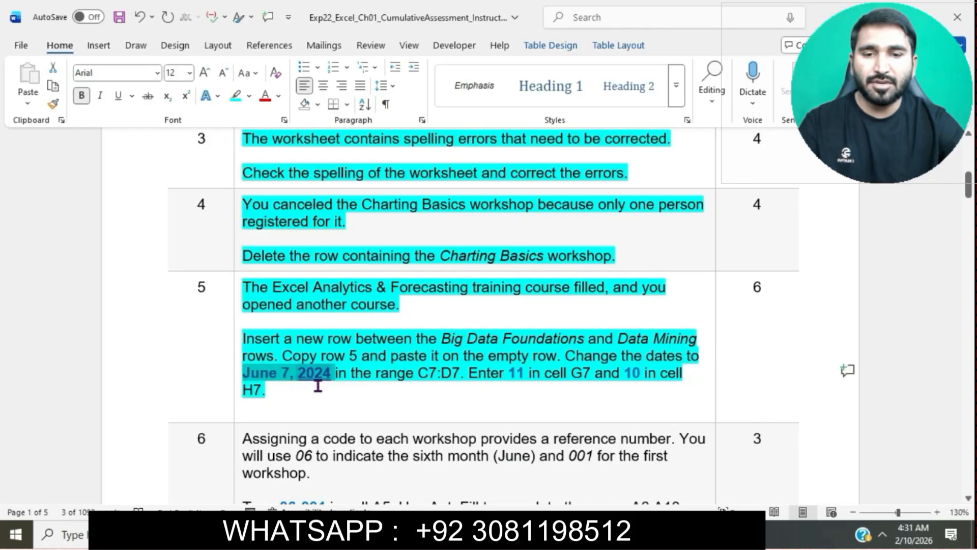
pyautogui.moveTo(553, 535)
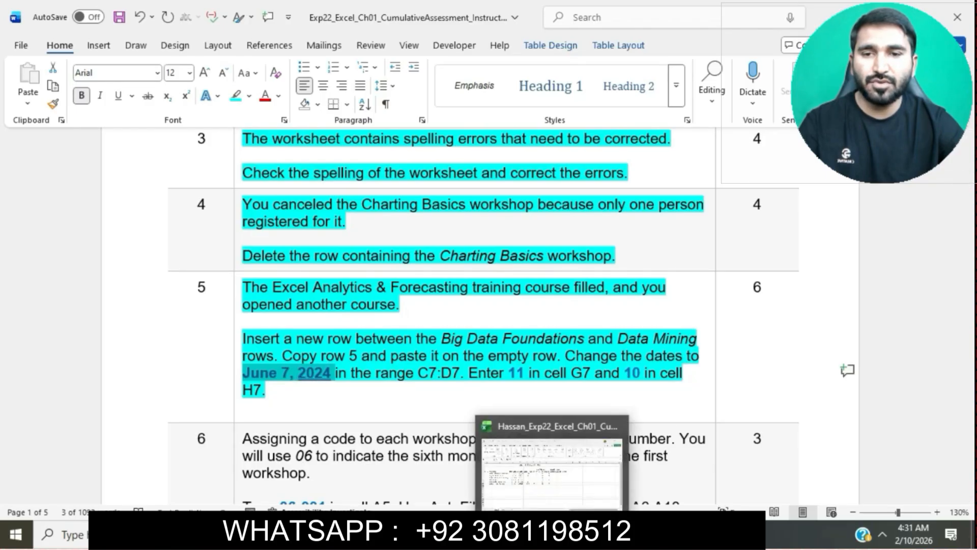
pyautogui.click(552, 464)
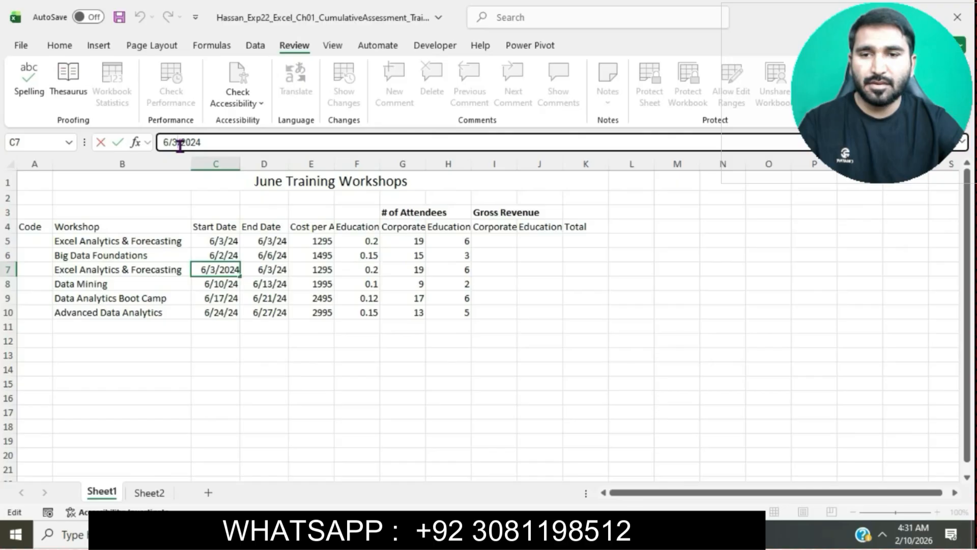
pyautogui.press('BackSpace')
pyautogui.write('7')
pyautogui.press('Return')
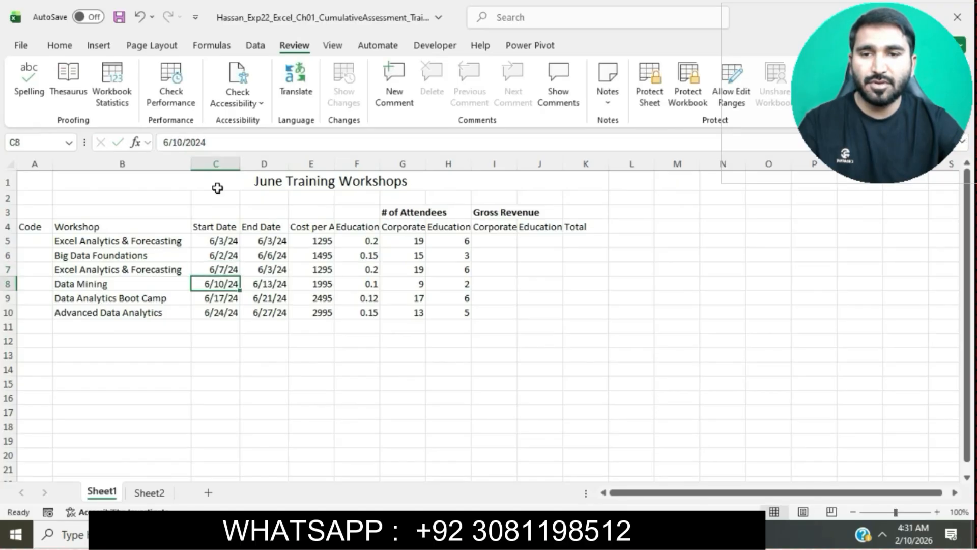
# Recheck the date range in the Word instructions and set the end date in cell D7 of the Excel workbook to 6/7/2024.
pyautogui.hotkey('alt', 'Tab')
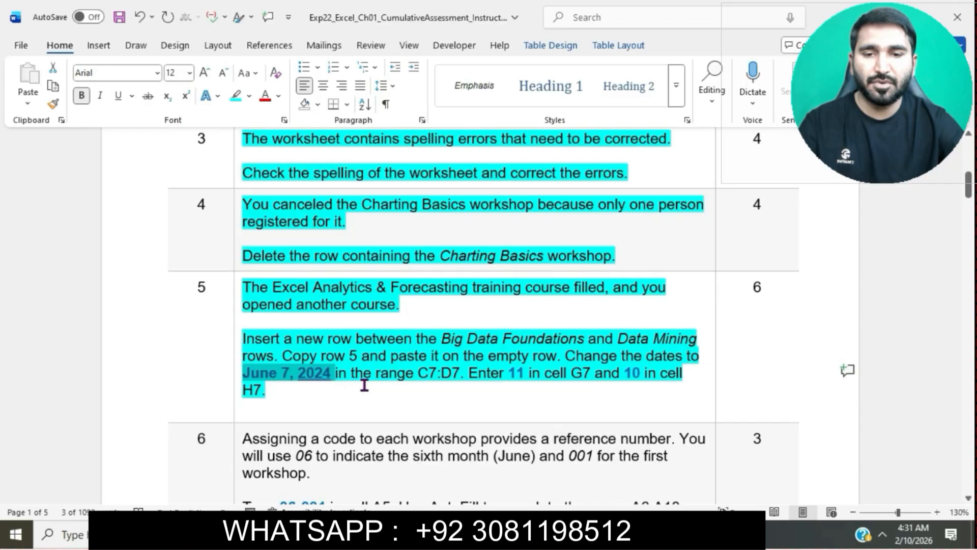
pyautogui.hotkey('alt', 'Tab')
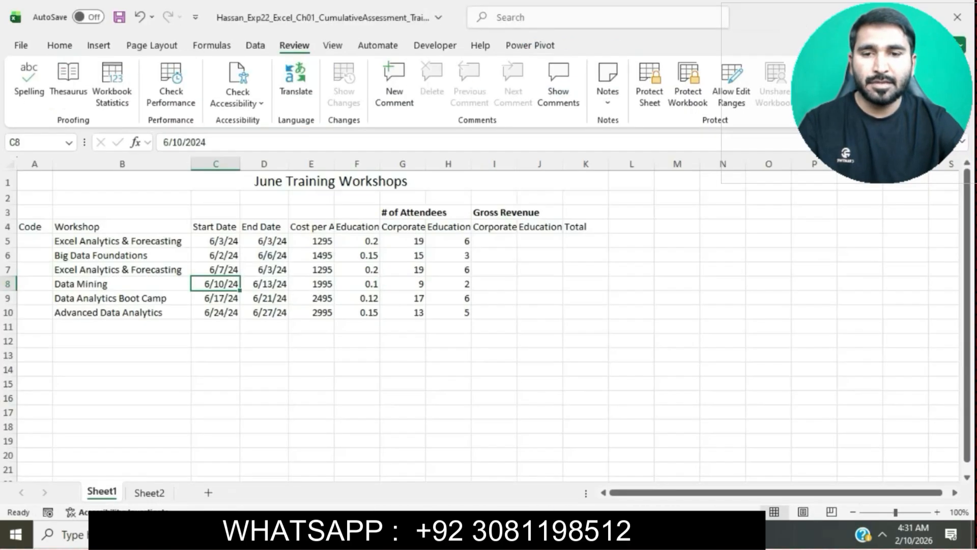
pyautogui.click(277, 282)
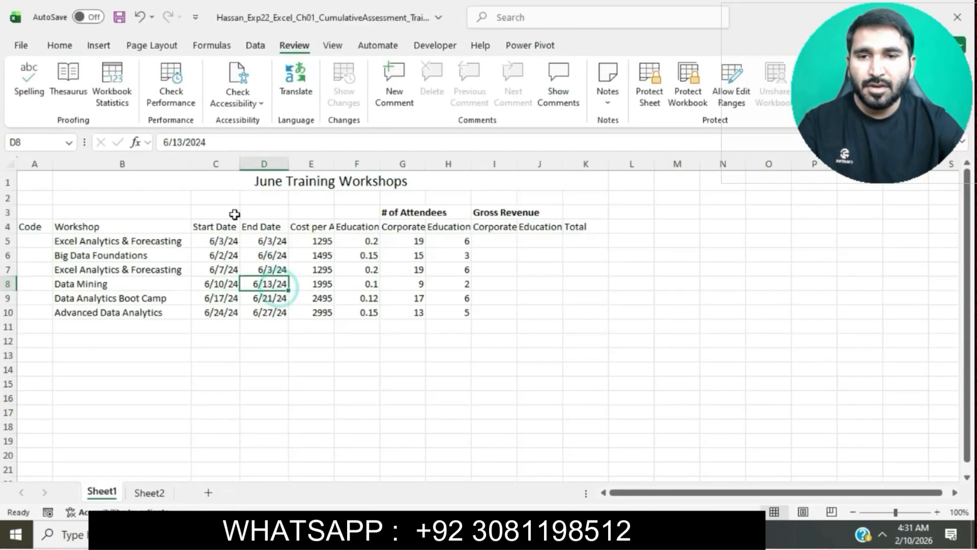
pyautogui.click(269, 267)
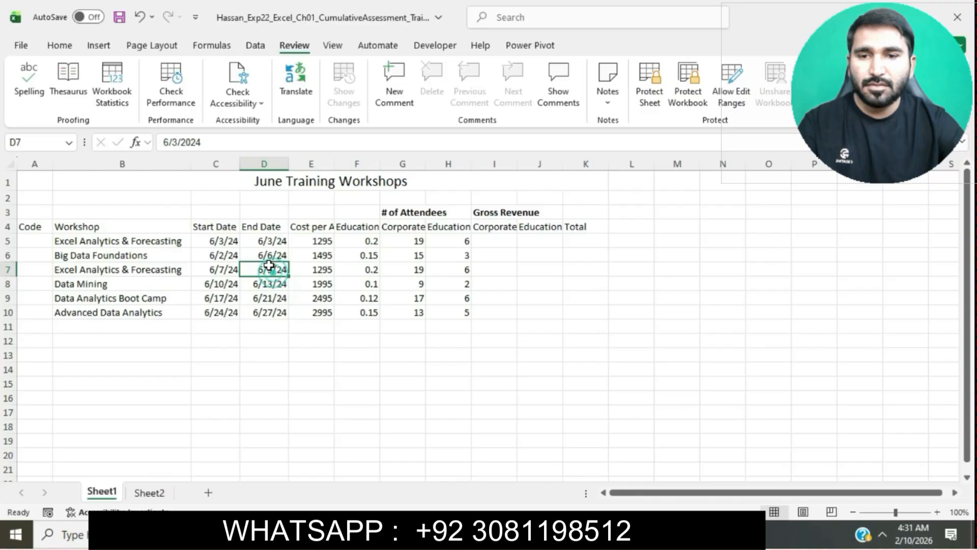
pyautogui.click(177, 142)
pyautogui.press('BackSpace')
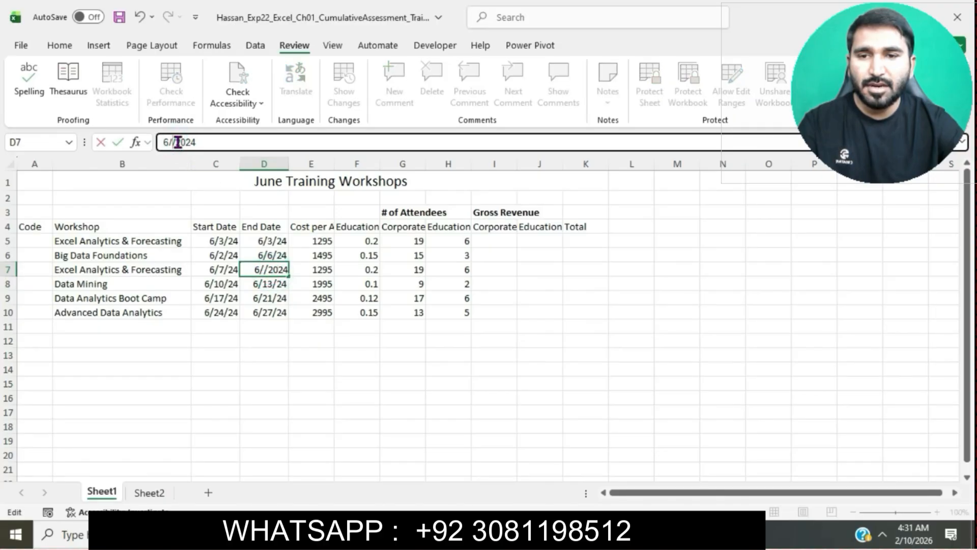
pyautogui.write('7')
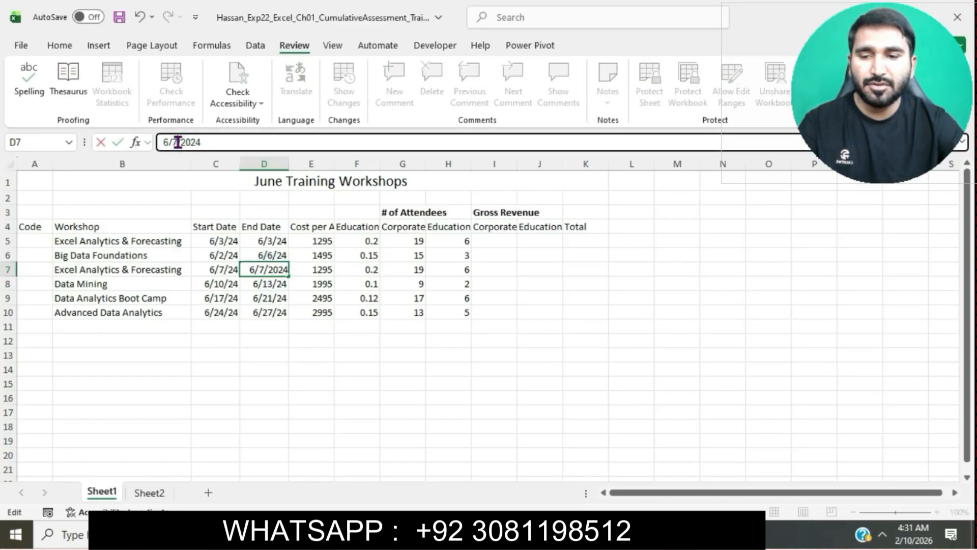
pyautogui.press('Return')
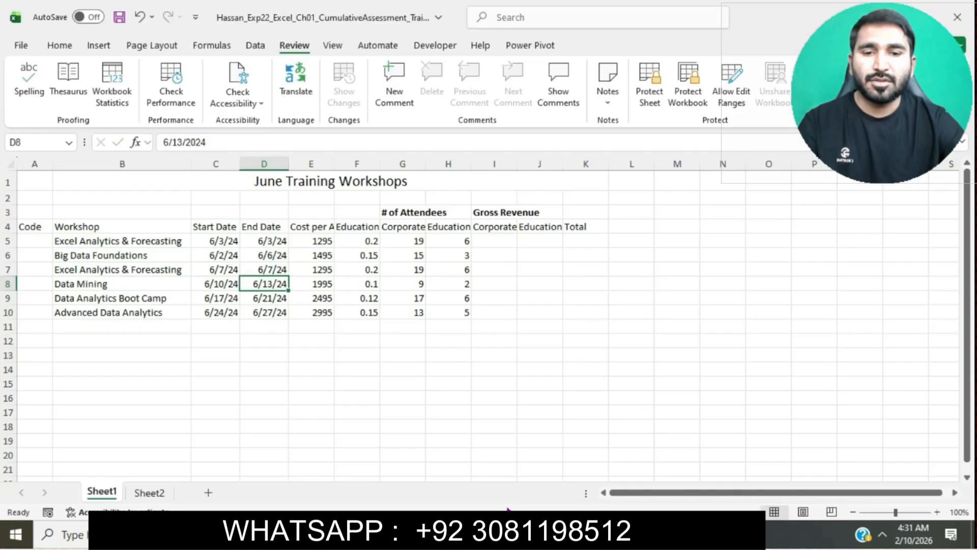
# Select the cell G7 instruction in Word, and set the corporate attendees in cell G7 of the Excel workbook to 11.
pyautogui.hotkey('alt', 'Tab')
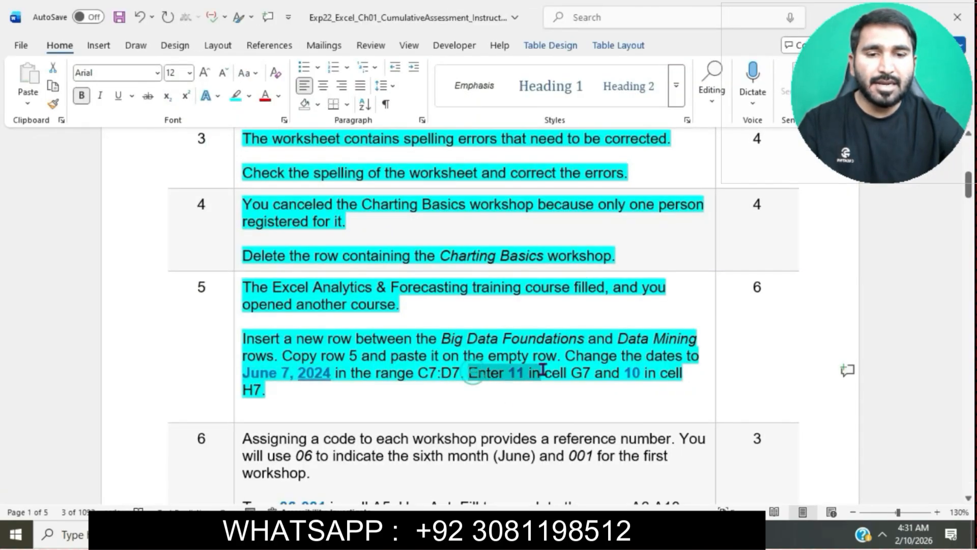
pyautogui.hotkey('alt', 'Tab')
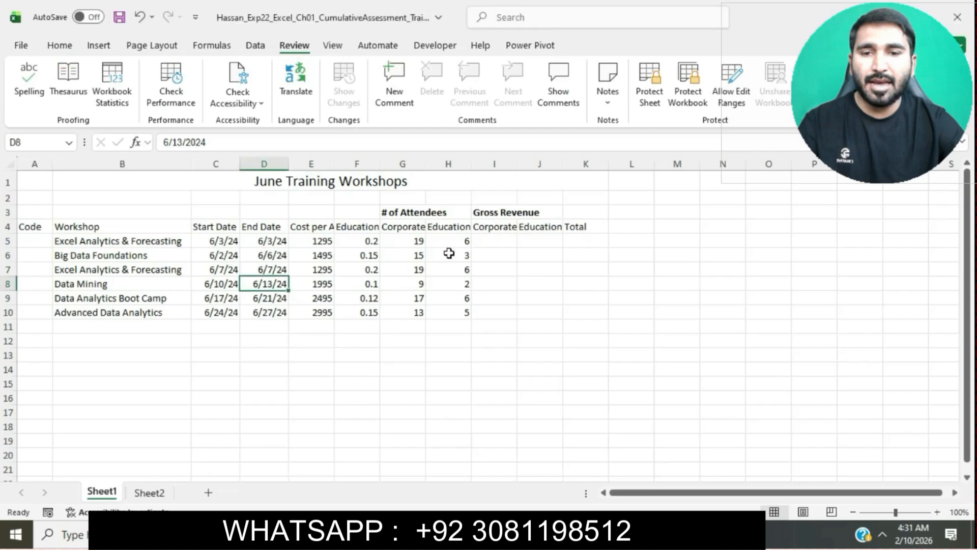
pyautogui.click(412, 269)
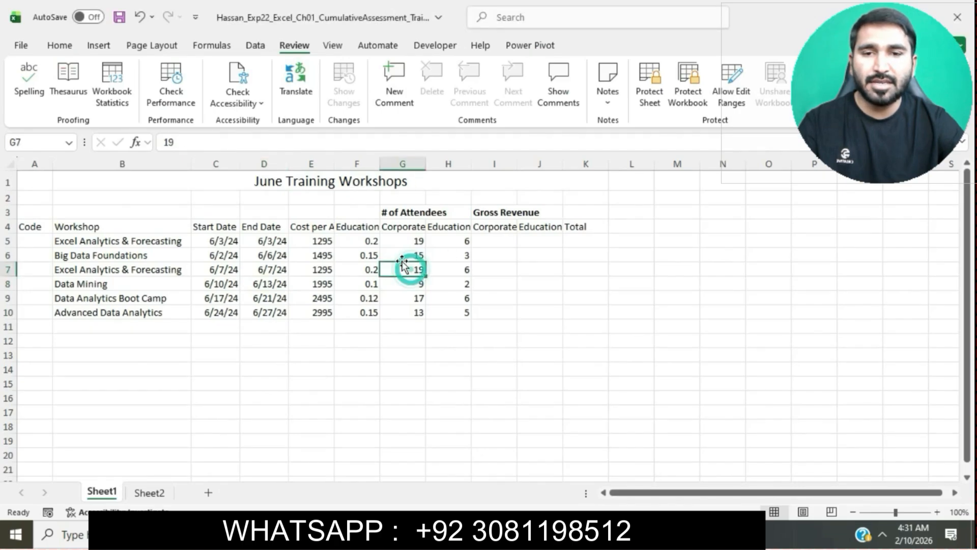
pyautogui.click(202, 142)
pyautogui.press('BackSpace')
pyautogui.write('1')
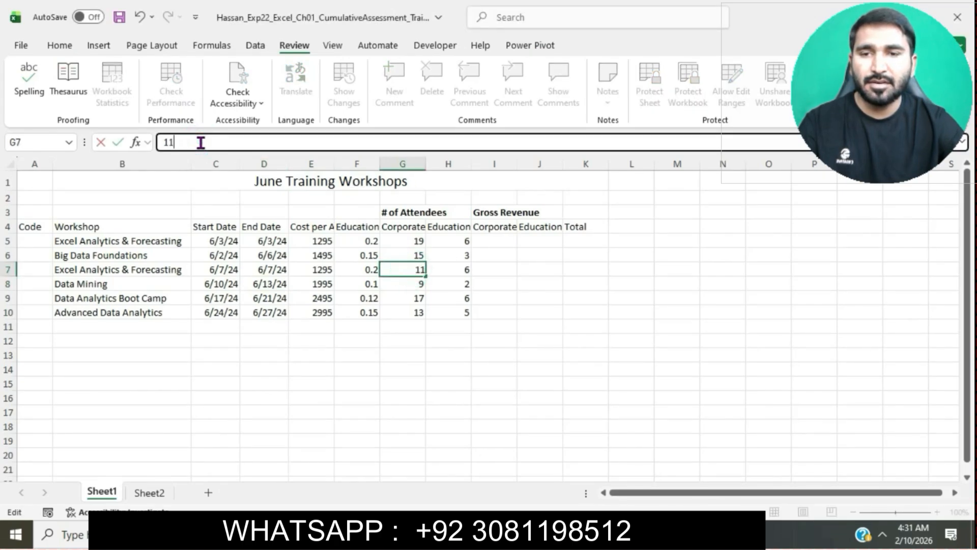
pyautogui.press('Return')
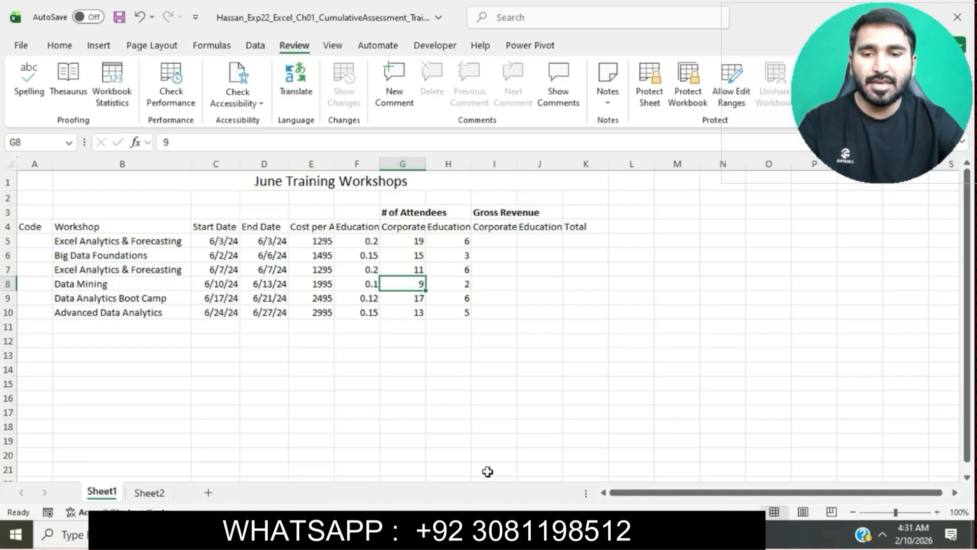
# Recheck the cell H7 instruction in Word, and set the education attendees in cell H7 of the Excel workbook to 10.
pyautogui.hotkey('alt', 'Tab')
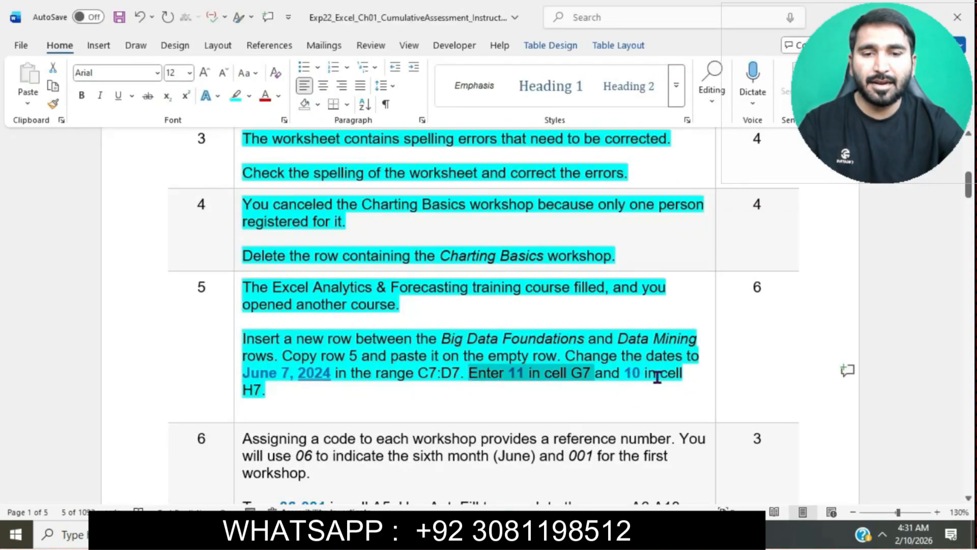
pyautogui.hotkey('alt', 'Tab')
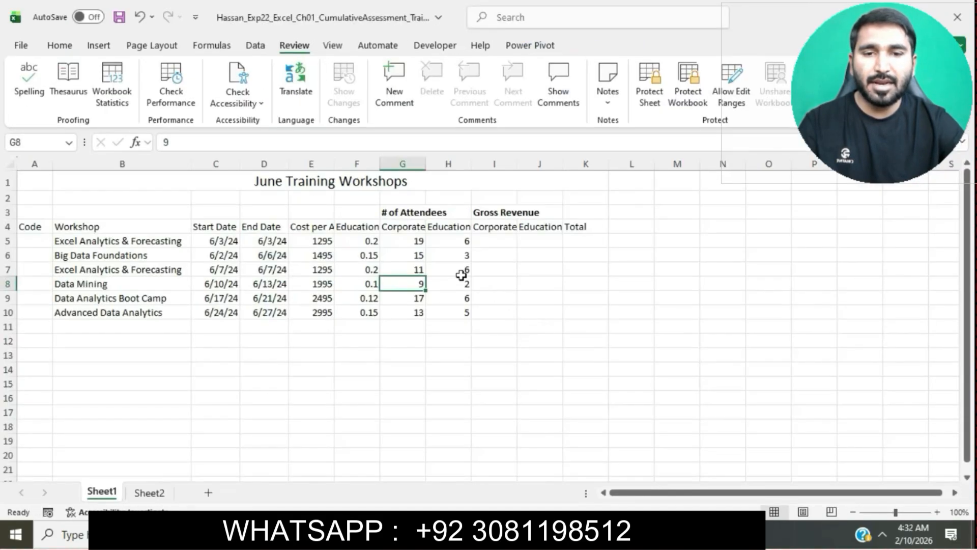
pyautogui.click(460, 272)
pyautogui.click(199, 144)
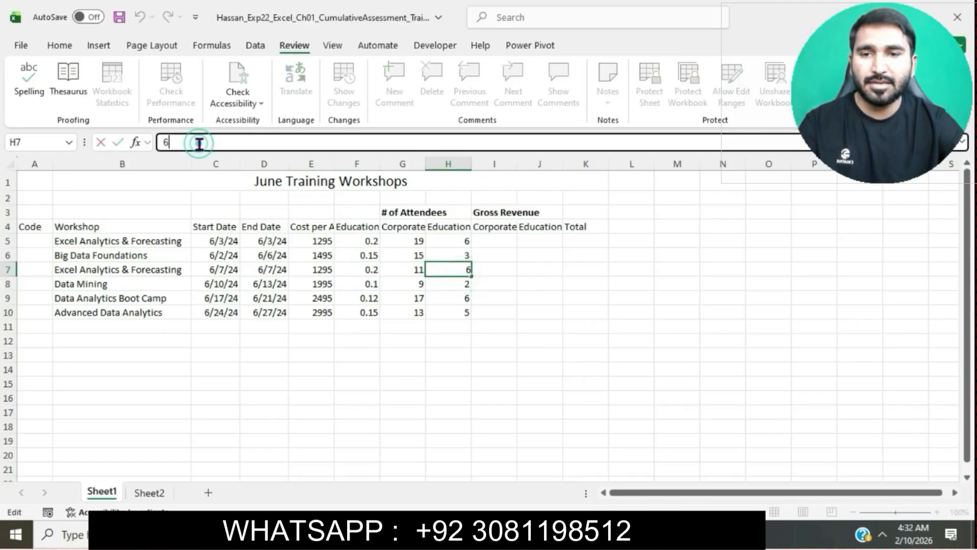
pyautogui.press('BackSpace')
pyautogui.write('10')
pyautogui.press('Return')
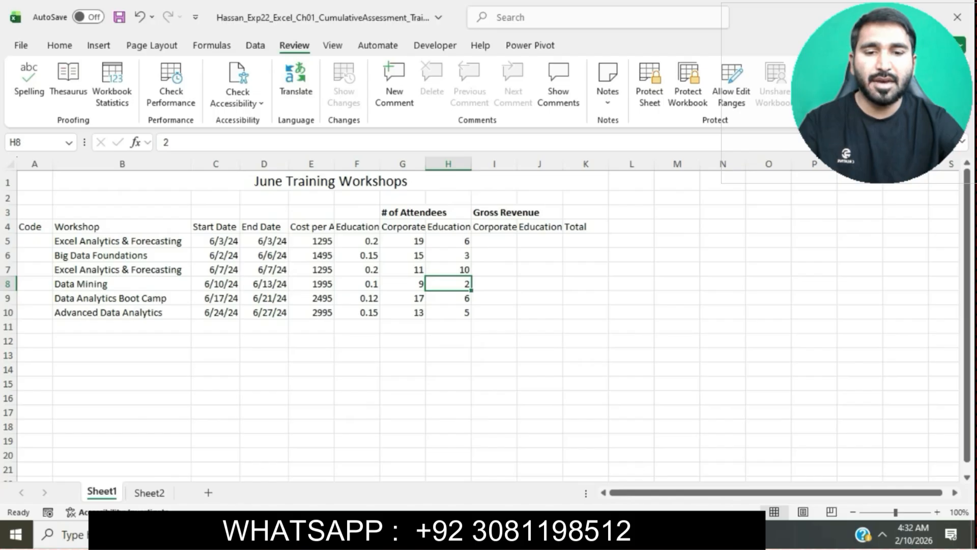
# Switch to the Word instructions and highlight the step 6 instruction text in turquoise.
pyautogui.hotkey('alt', 'Tab')
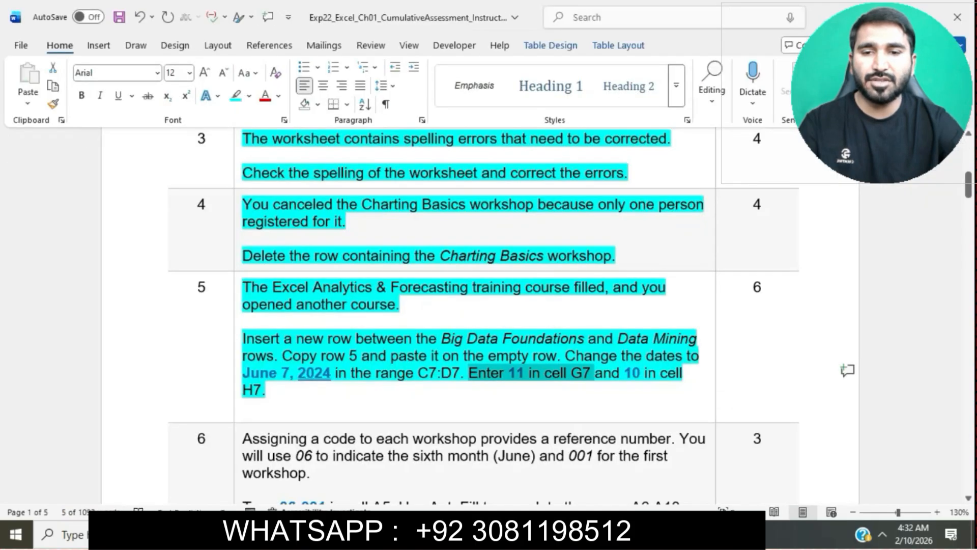
pyautogui.click(661, 377)
pyautogui.scroll(-3, 660, 377)
pyautogui.scroll(-3, 478, 319)
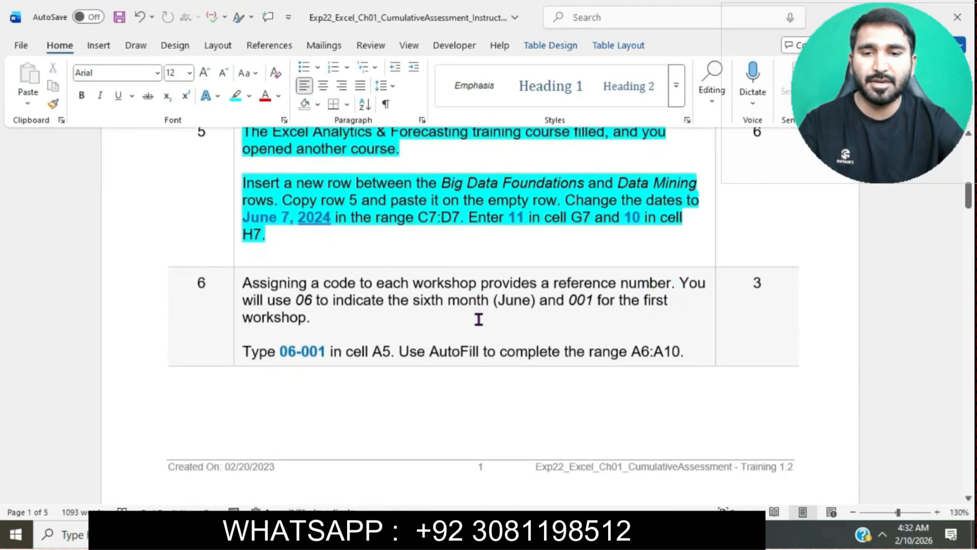
pyautogui.click(237, 278)
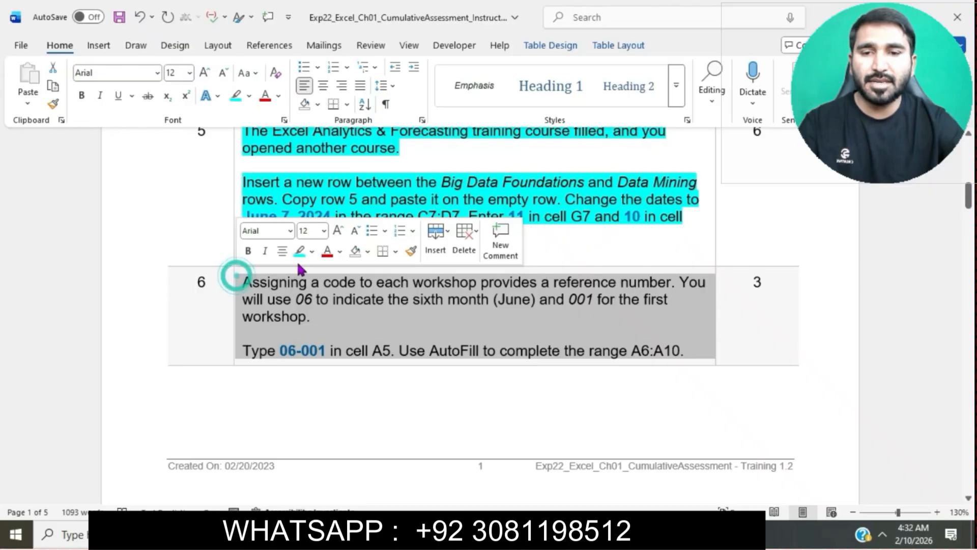
pyautogui.click(300, 251)
pyautogui.click(301, 297)
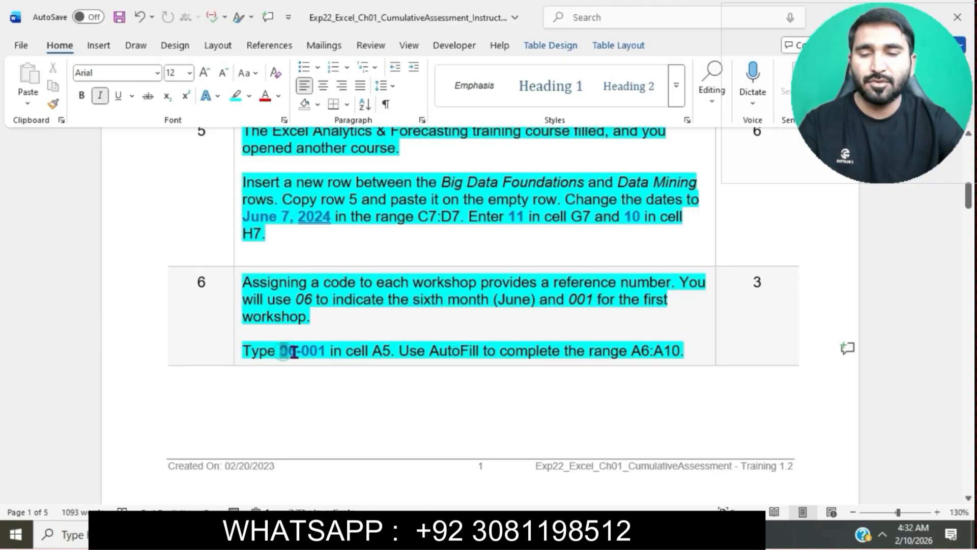
# Select the code 06-001 in the Word instructions, and enter 06-001 in cell A5 of the Excel workbook.
pyautogui.moveTo(283, 351); pyautogui.dragTo(322, 351)
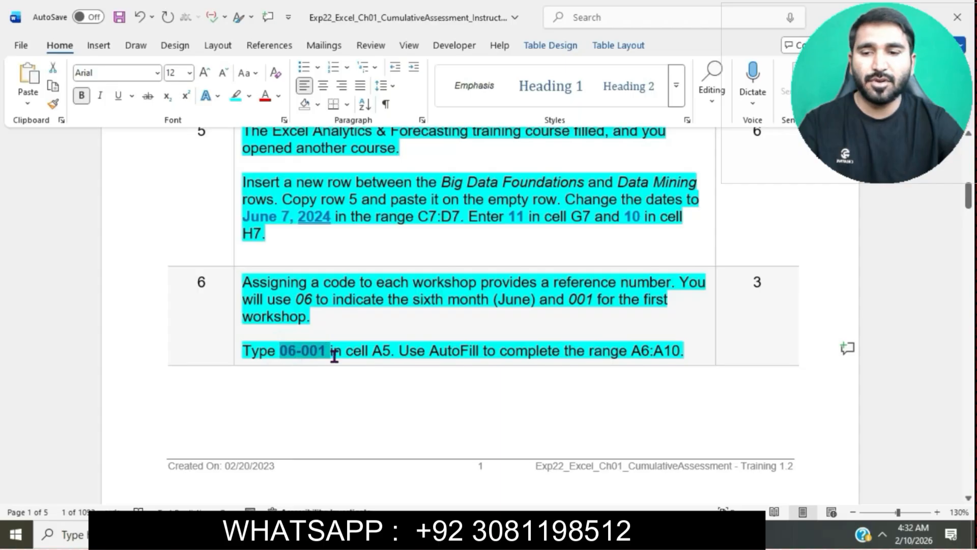
pyautogui.click(568, 531)
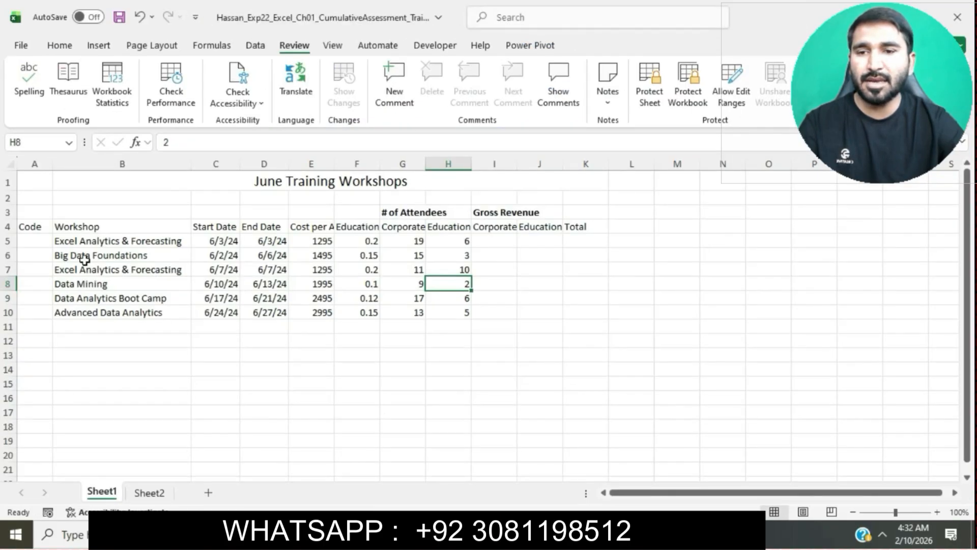
pyautogui.click(39, 241)
pyautogui.click(215, 144)
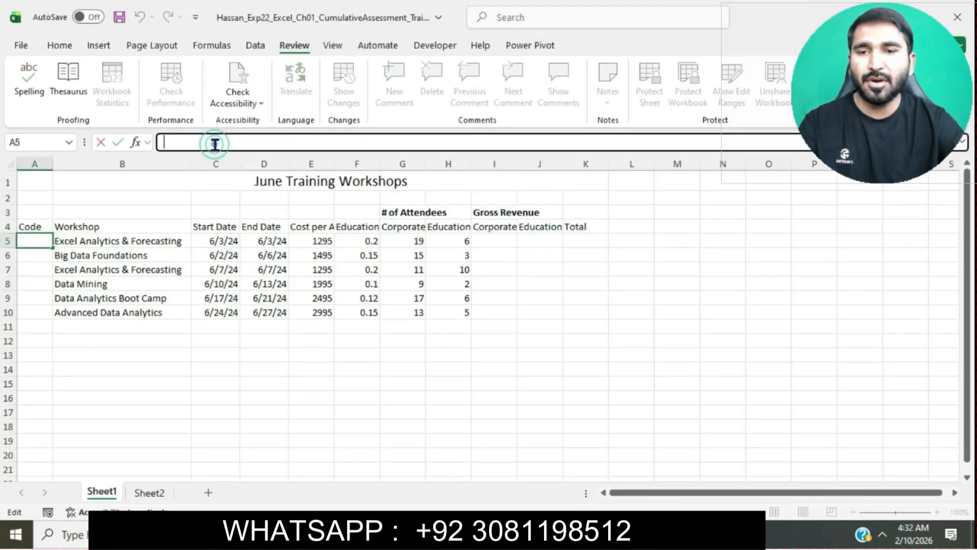
pyautogui.write('06-001')
pyautogui.press('Return')
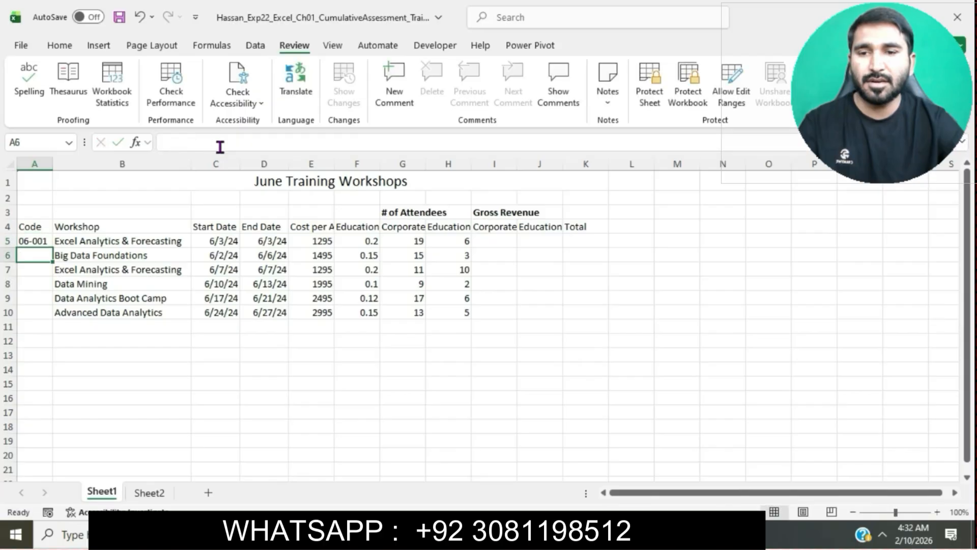
# AutoFill the workshop code from cell A5 down through A10, and check the result against the step 6 instructions in Word.
pyautogui.click(36, 241)
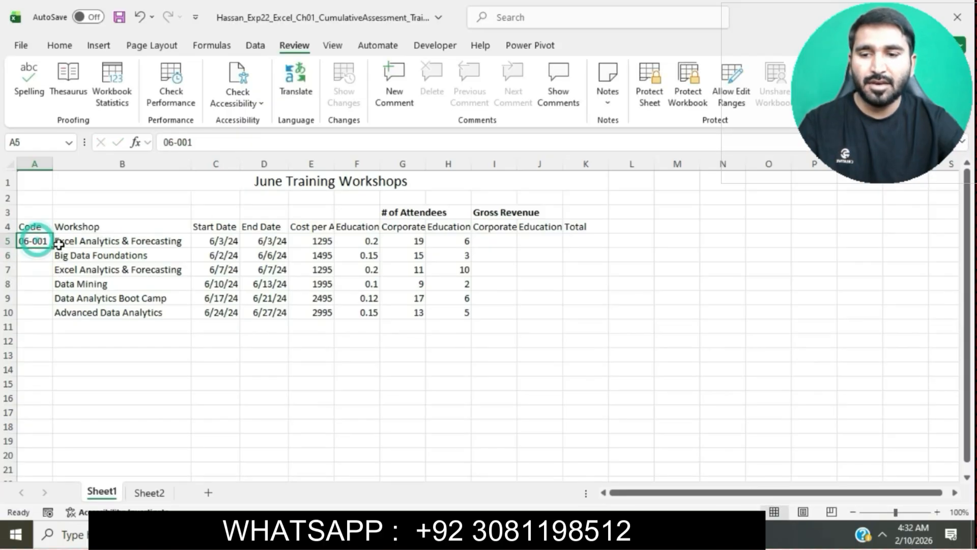
pyautogui.moveTo(53, 248); pyautogui.dragTo(52, 319)
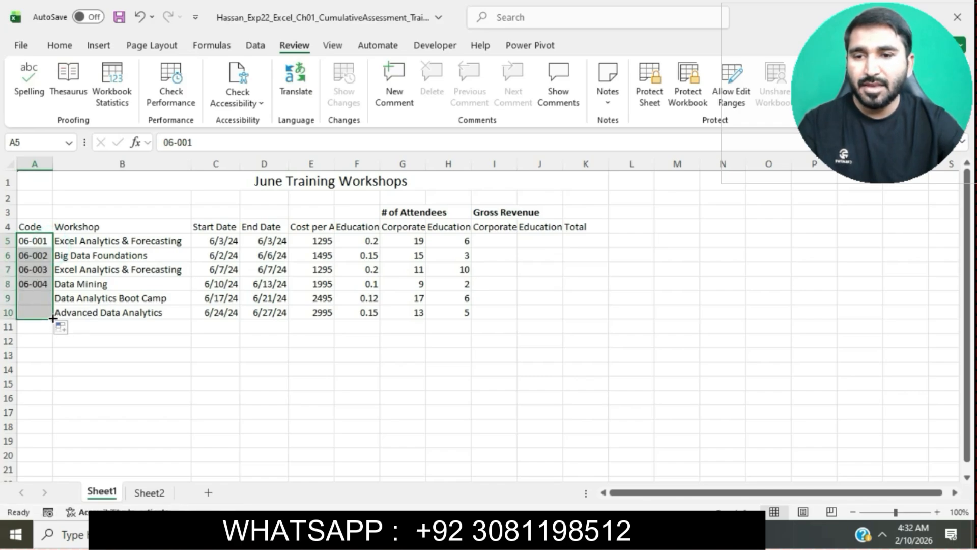
pyautogui.click(512, 412)
pyautogui.hotkey('alt', 'Tab')
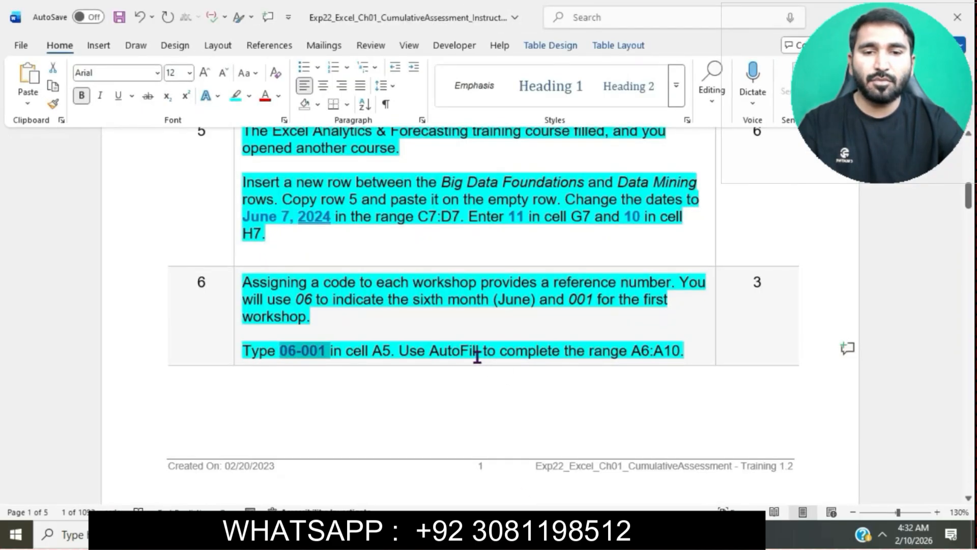
pyautogui.hotkey('alt', 'Tab')
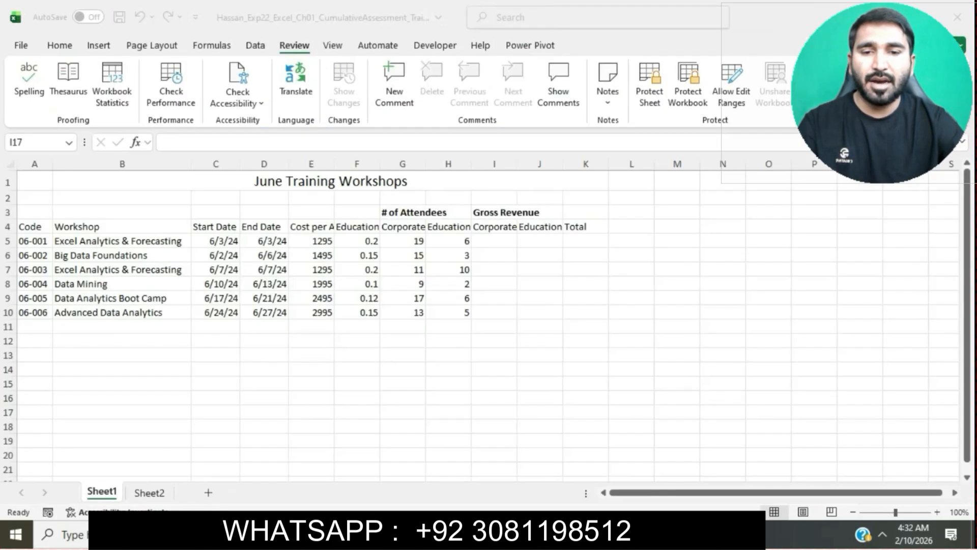
# Switch to the Word instructions and highlight the step 7 instruction text in turquoise.
pyautogui.hotkey('alt', 'Tab')
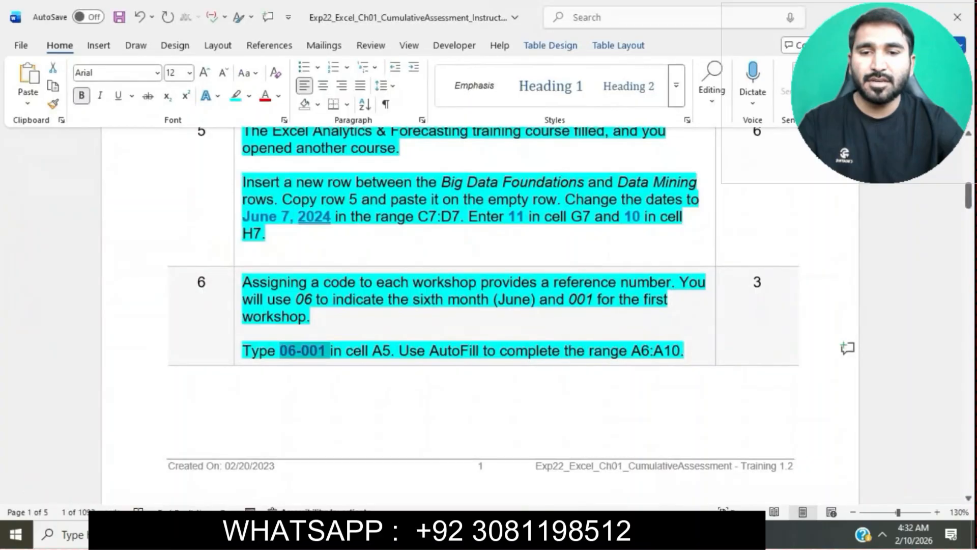
pyautogui.scroll(-7, 495, 424)
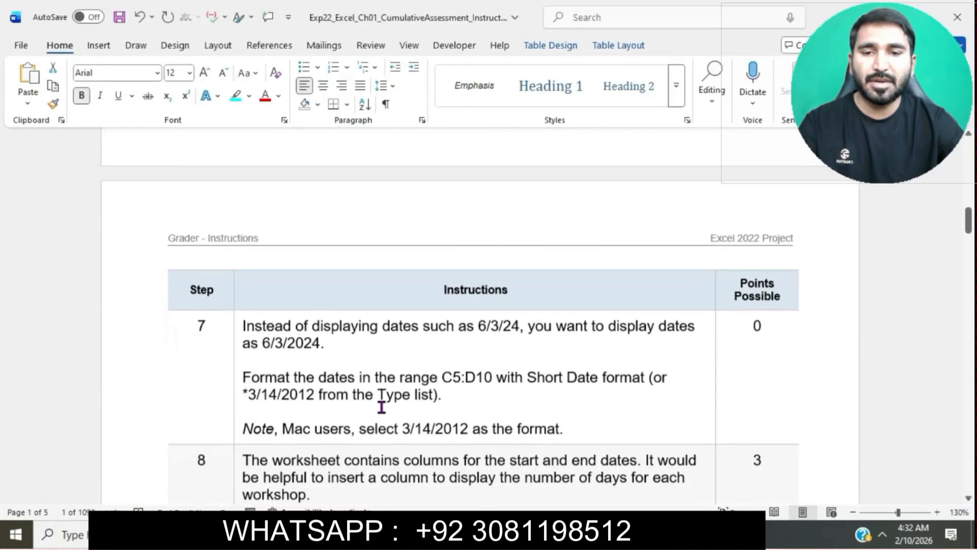
pyautogui.click(234, 337)
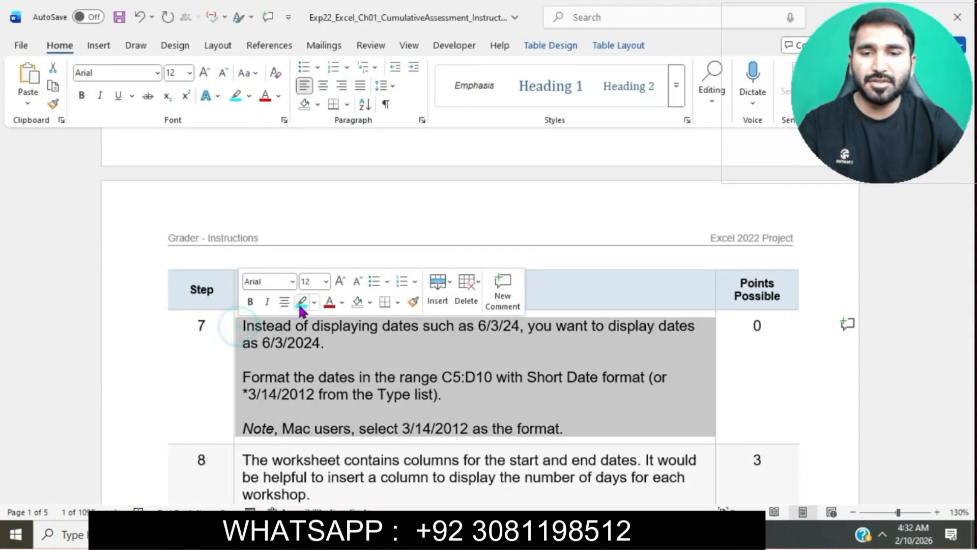
pyautogui.click(302, 303)
pyautogui.click(327, 377)
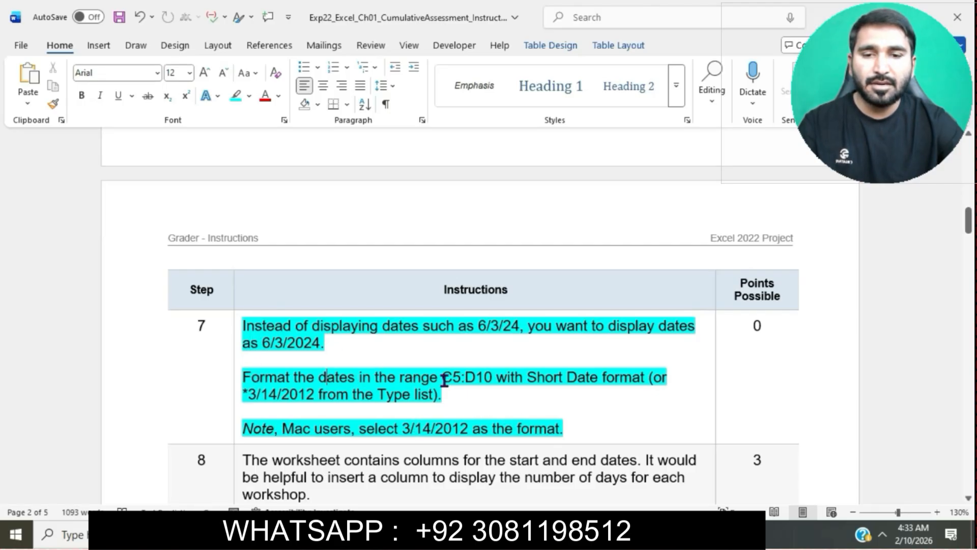
# Copy the range reference C5:D10 from Word, use it to select those cells in Excel, and apply the Short Date format.
pyautogui.moveTo(442, 378); pyautogui.dragTo(492, 380)
pyautogui.hotkey('ctrl', 'c')
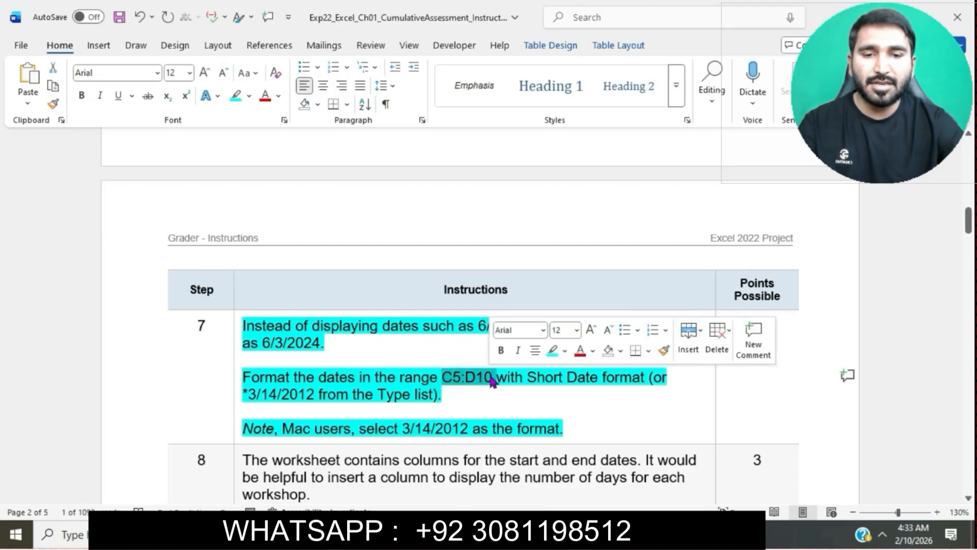
pyautogui.hotkey('alt', 'Tab')
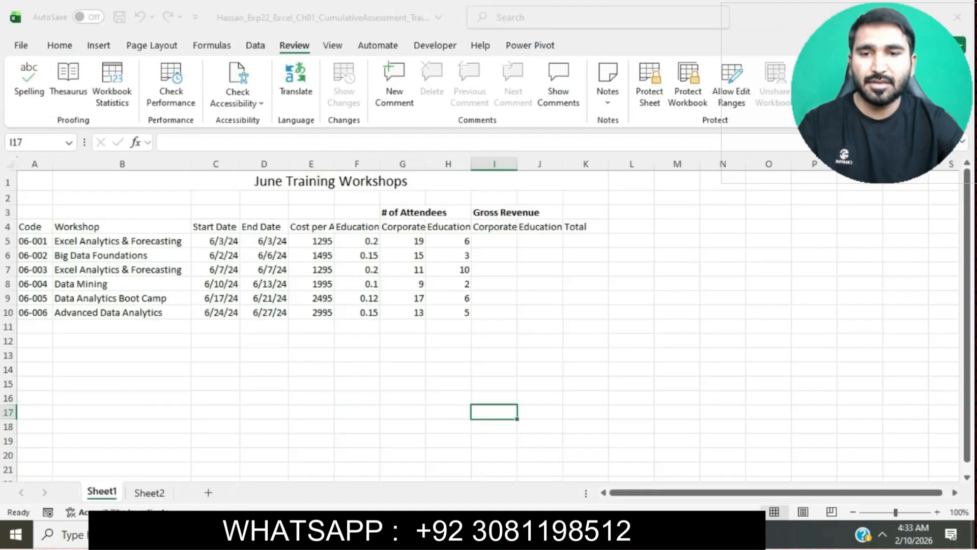
pyautogui.click(45, 141)
pyautogui.hotkey('ctrl', 'v')
pyautogui.press('Return')
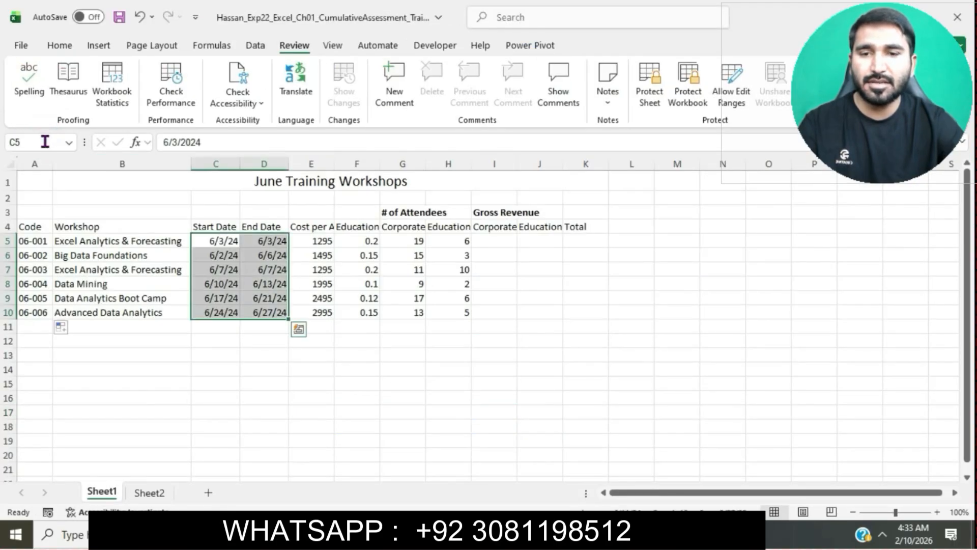
pyautogui.click(55, 44)
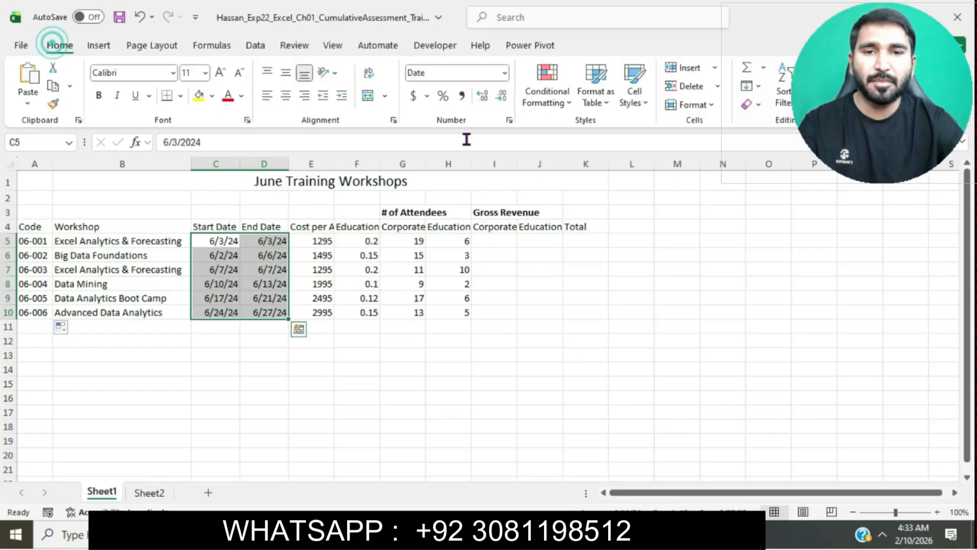
pyautogui.click(504, 73)
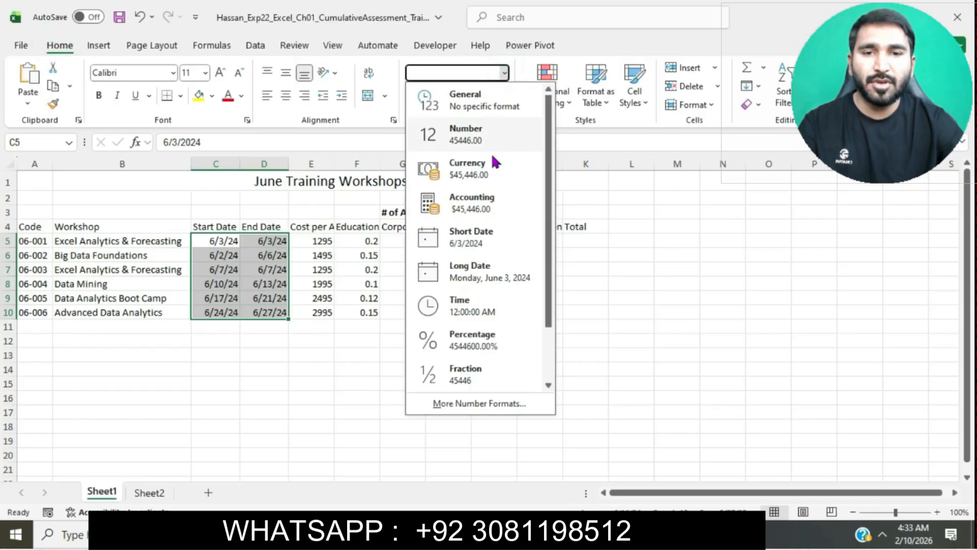
pyautogui.click(484, 242)
# Switch to the Word instructions and highlight the step 8 instruction text in turquoise.
pyautogui.hotkey('alt', 'Tab')
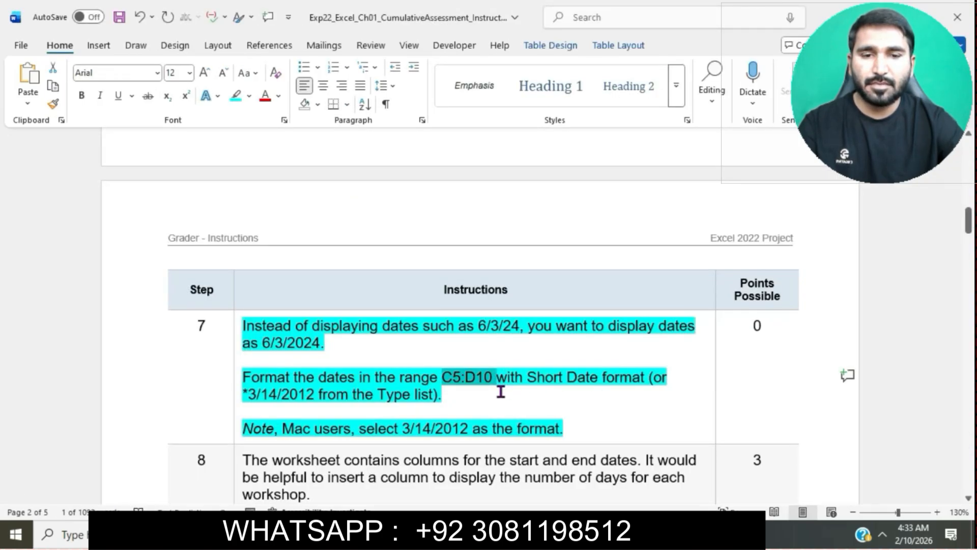
pyautogui.scroll(-3, 501, 391)
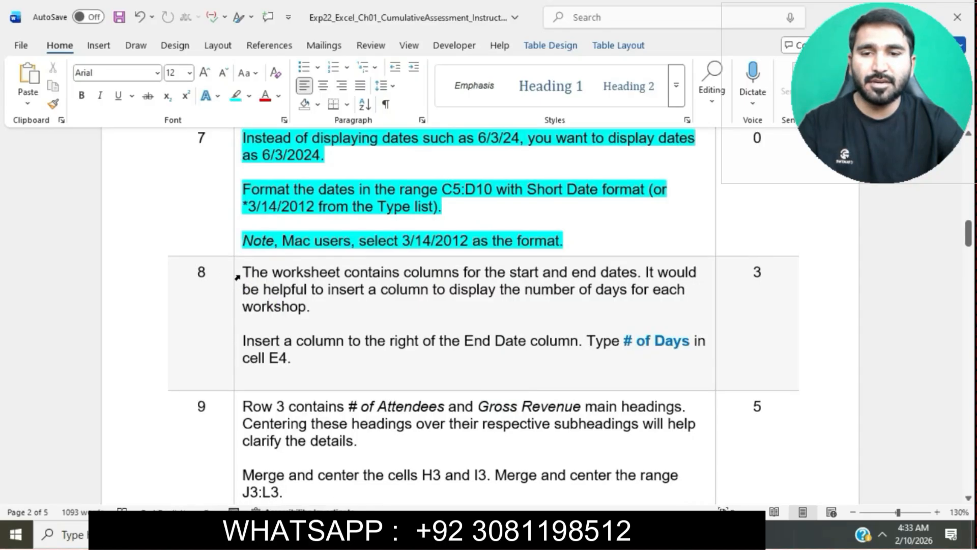
pyautogui.click(237, 278)
pyautogui.click(303, 250)
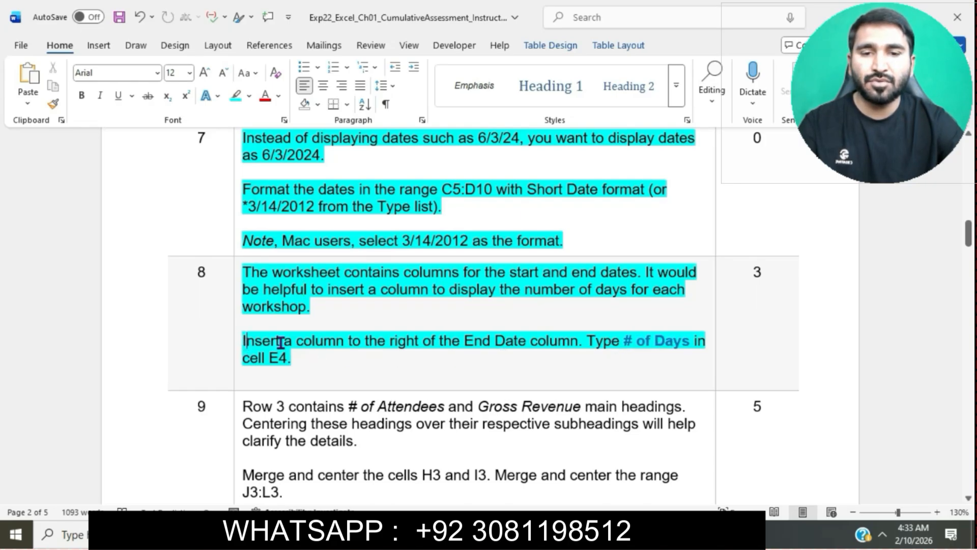
# Select the insert-column sentence in Word's step 8, and insert a blank column E after the End Date column in Excel.
pyautogui.moveTo(244, 343); pyautogui.dragTo(559, 343)
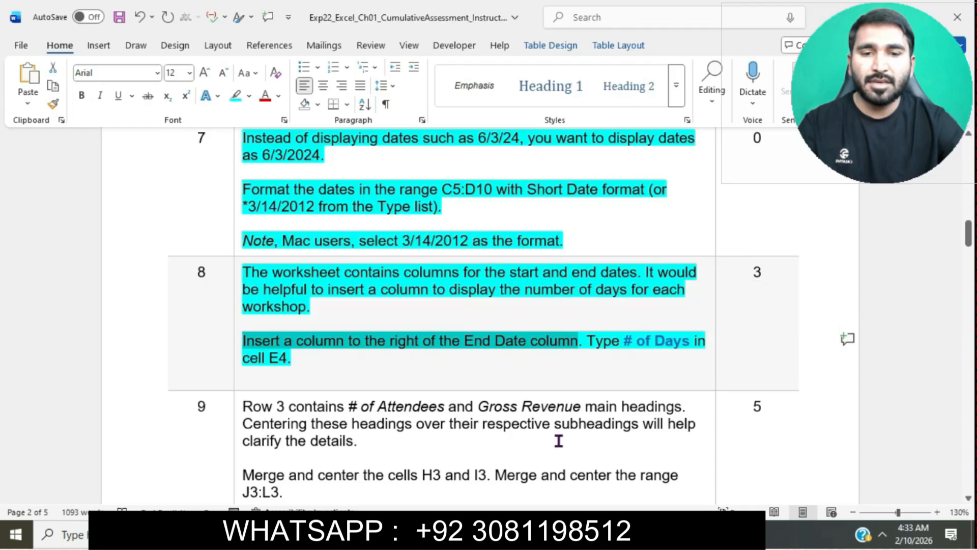
pyautogui.hotkey('alt', 'Tab')
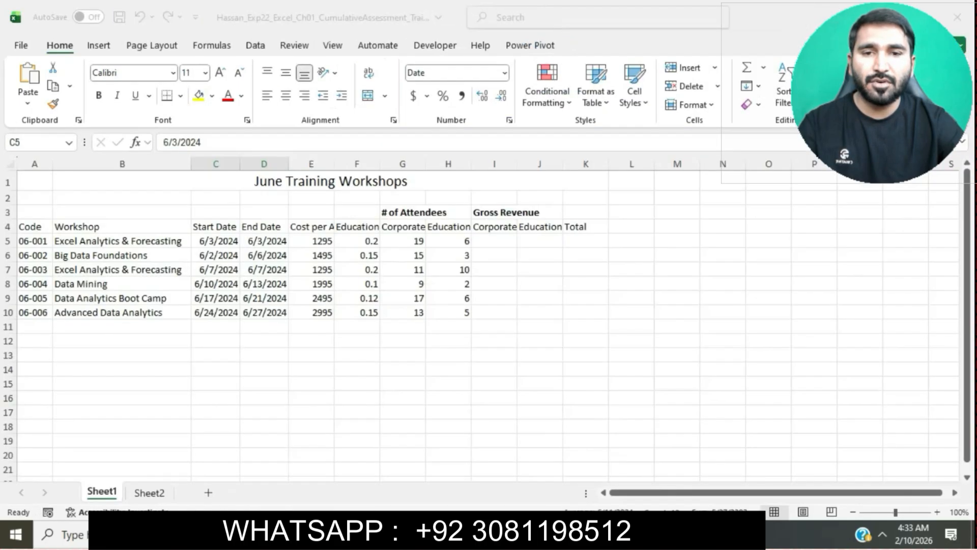
pyautogui.click(374, 295)
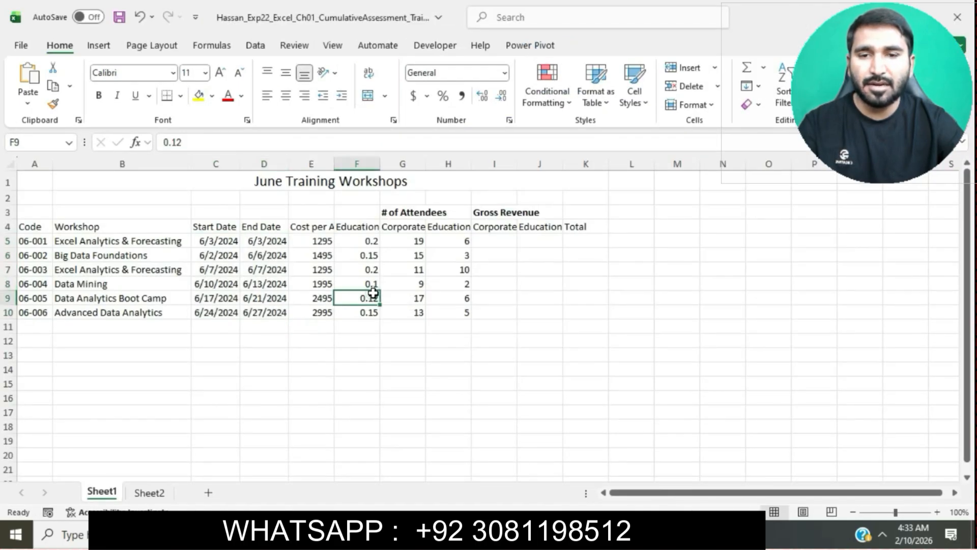
pyautogui.click(308, 164)
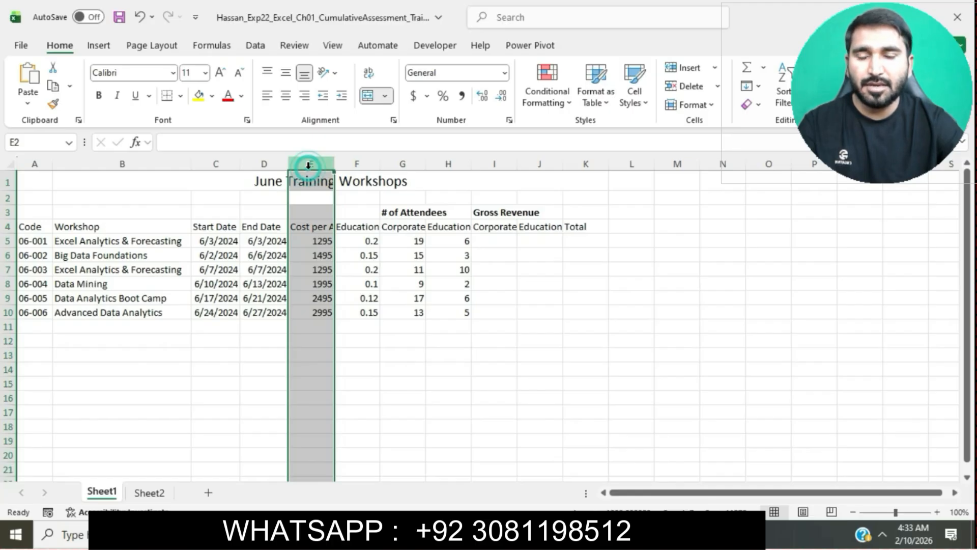
pyautogui.rightClick(308, 165)
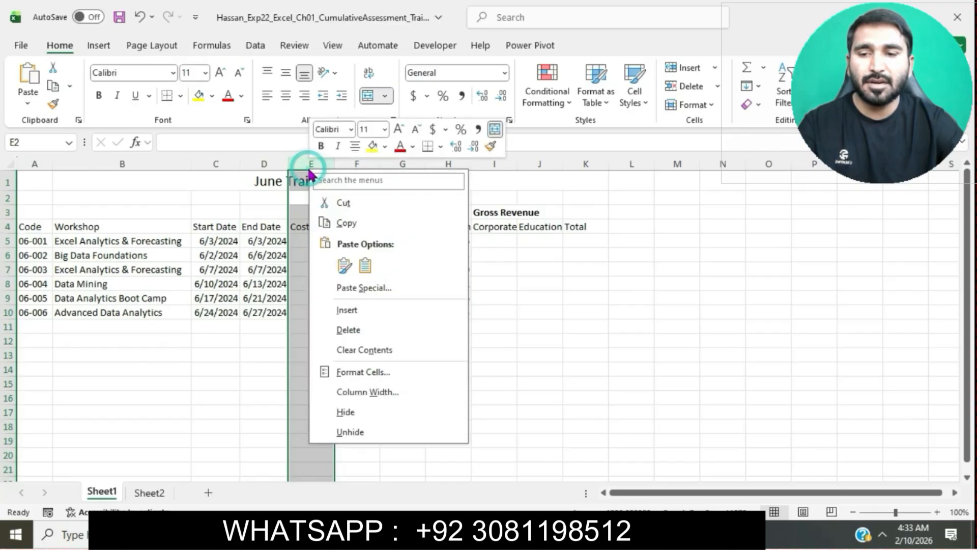
pyautogui.click(350, 312)
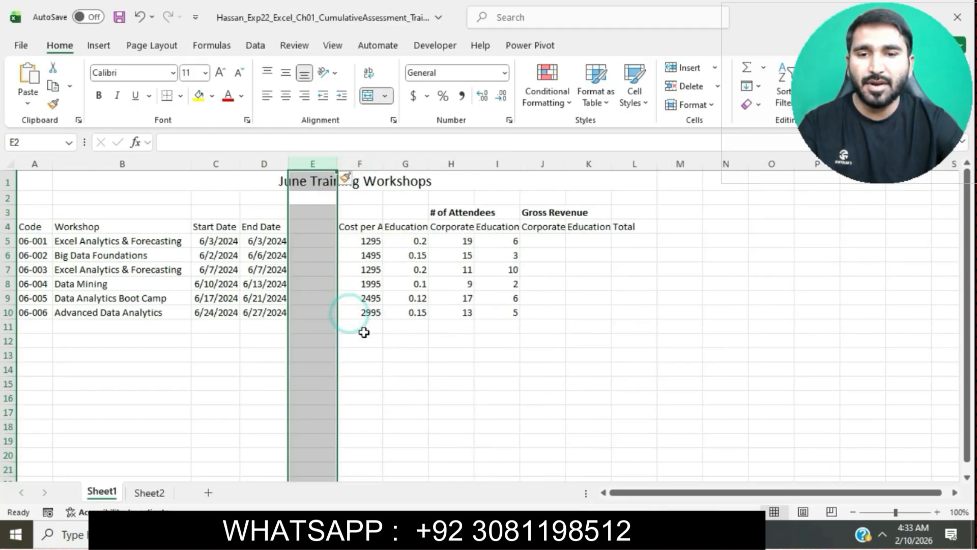
pyautogui.click(451, 455)
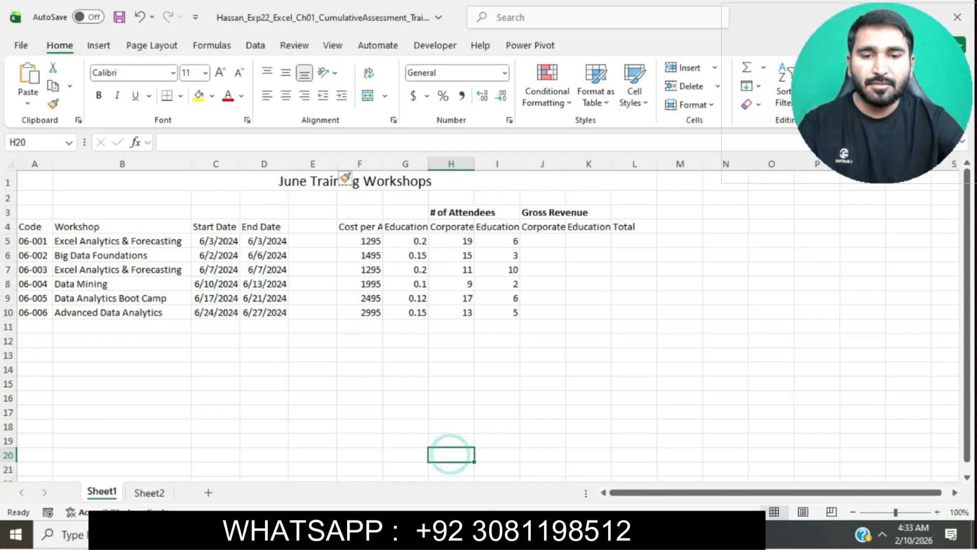
# Copy the heading # of Days from Word's step 8 and enter it in cell E4 of the Excel worksheet.
pyautogui.click(448, 535)
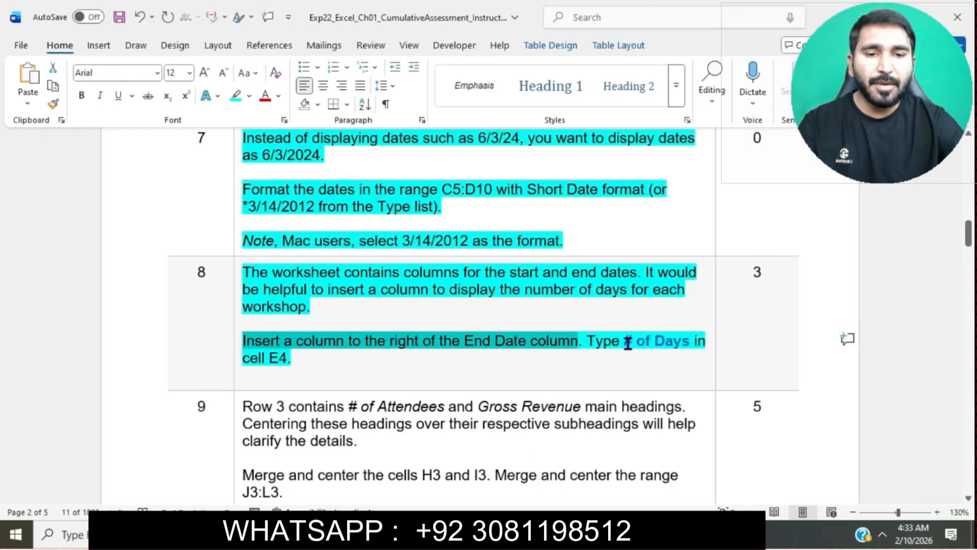
pyautogui.moveTo(626, 341); pyautogui.dragTo(683, 346)
pyautogui.hotkey('ctrl', 'c')
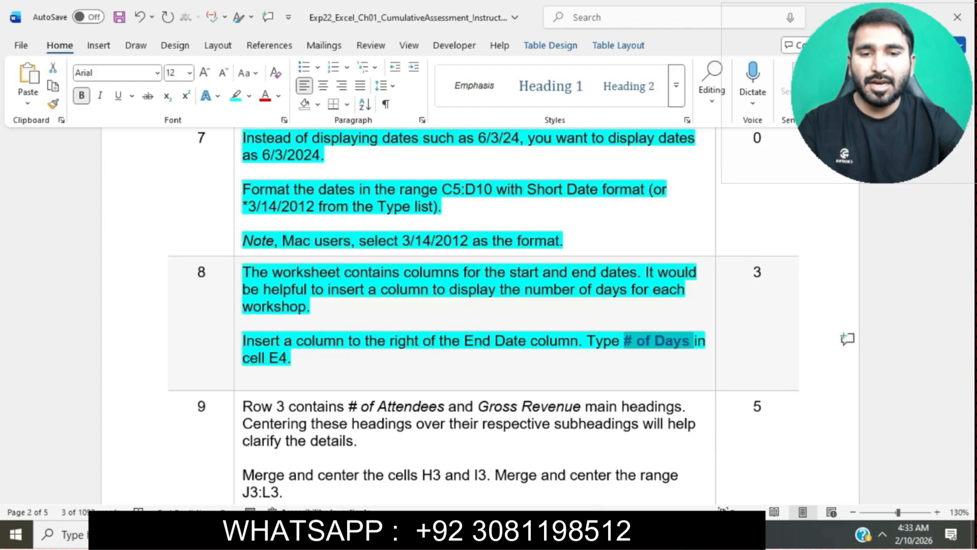
pyautogui.click(514, 535)
pyautogui.click(323, 226)
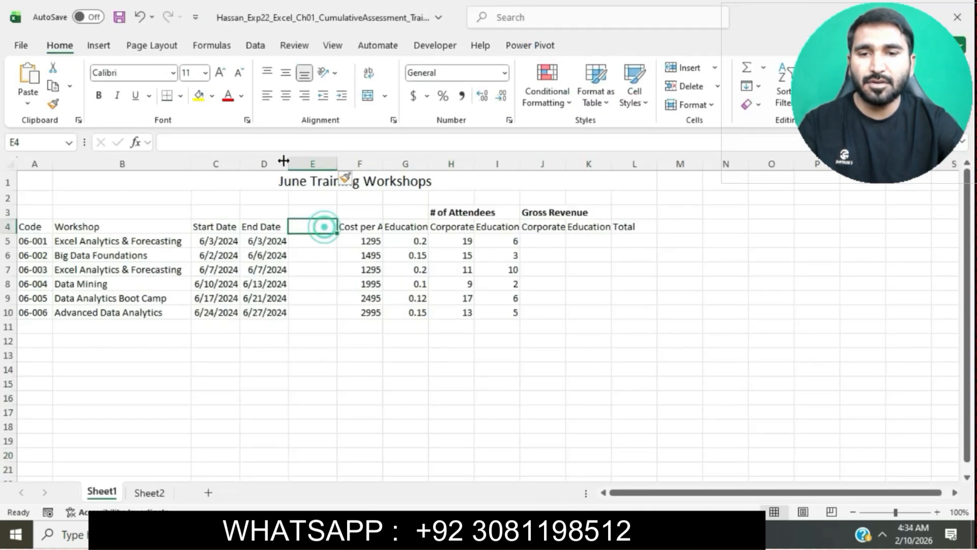
pyautogui.click(277, 145)
pyautogui.hotkey('ctrl', 'v')
pyautogui.press('Return')
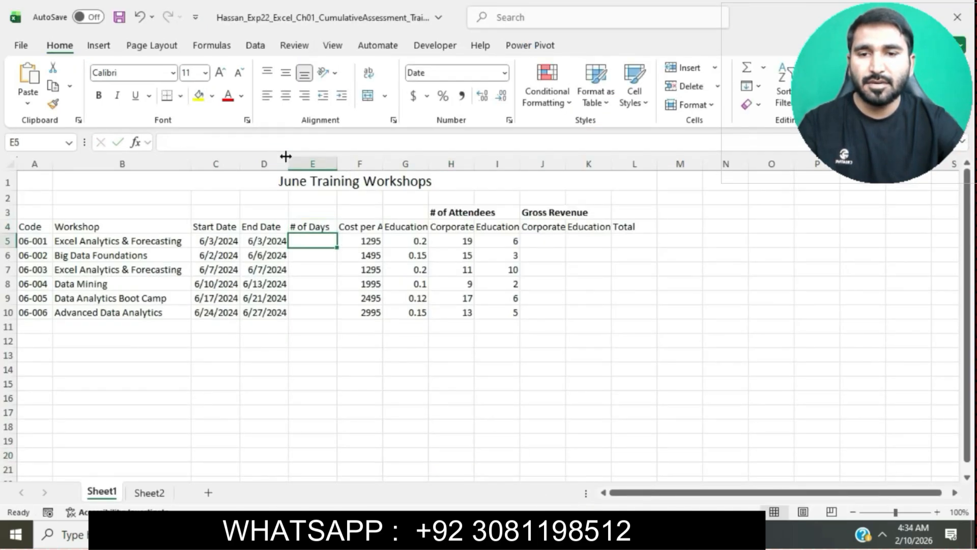
# Switch to the Word instructions and highlight the step 9 instruction text in turquoise.
pyautogui.hotkey('alt', 'Tab')
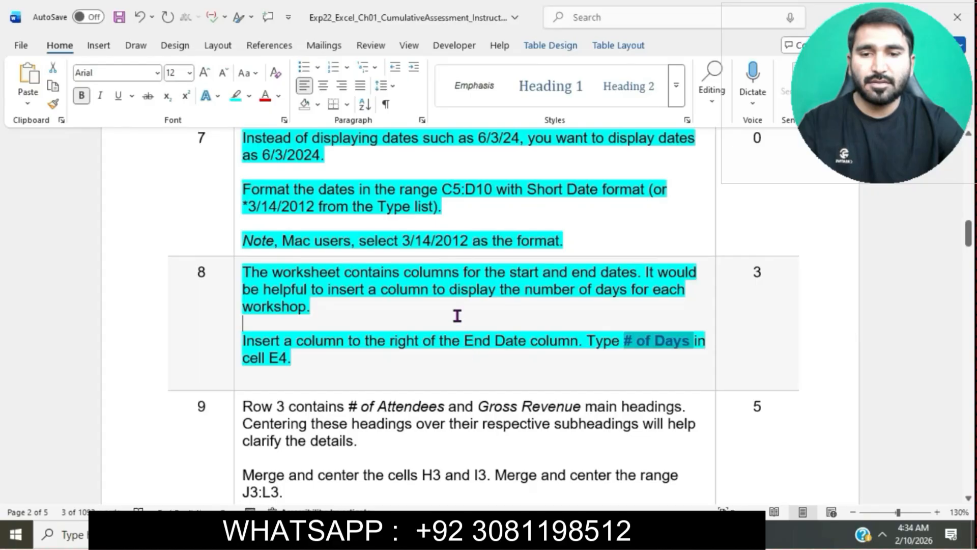
pyautogui.scroll(-3, 457, 315)
pyautogui.click(234, 248)
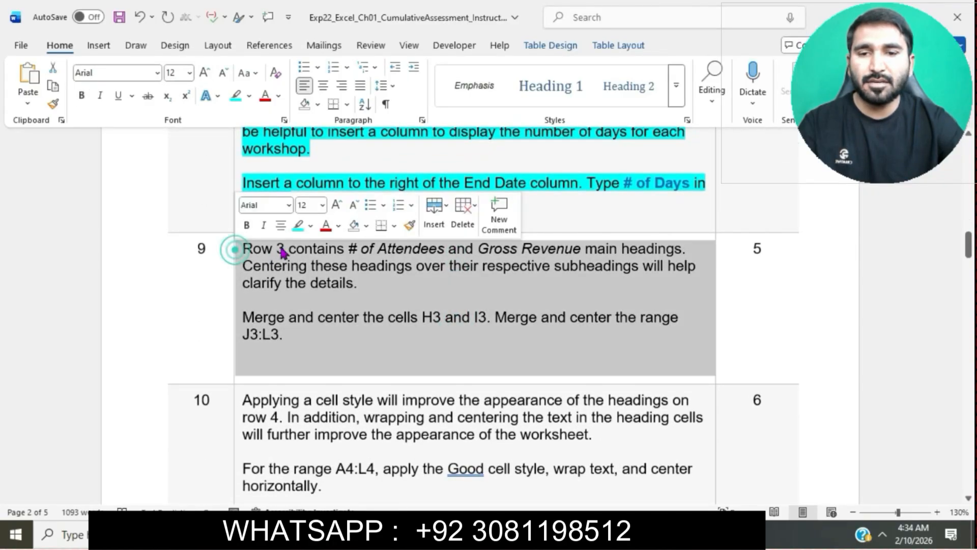
pyautogui.click(299, 226)
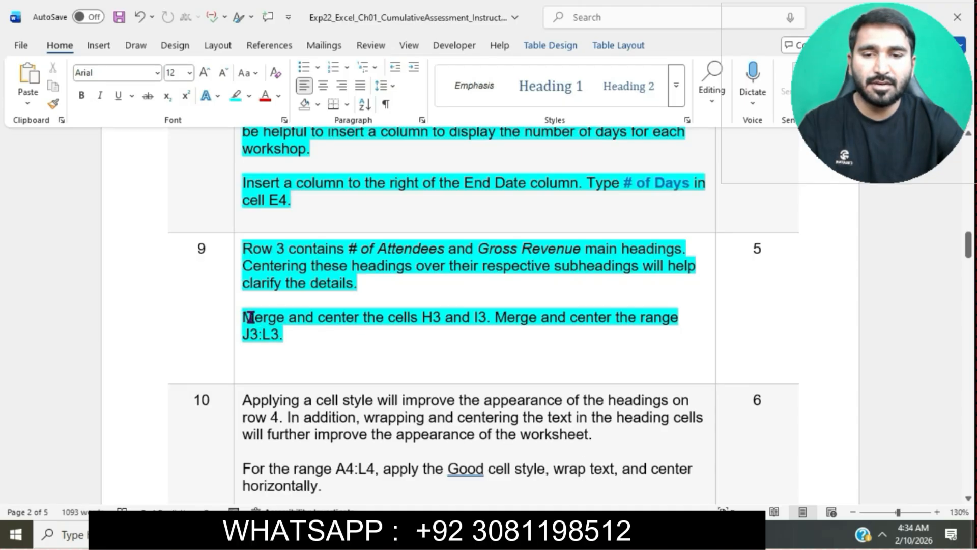
# Select the first merge sentence in Word's step 9, and merge and center cells H3:I3 in Excel.
pyautogui.moveTo(249, 317); pyautogui.dragTo(482, 322)
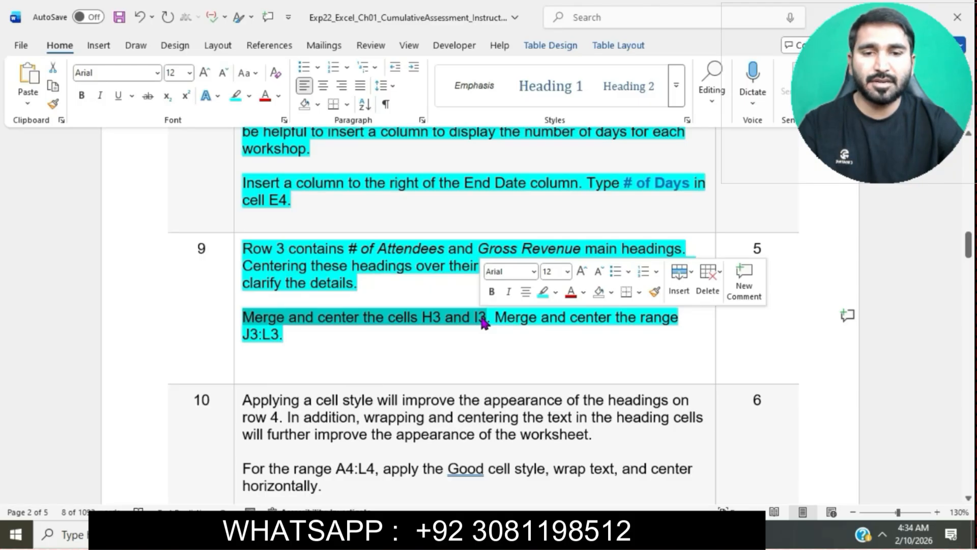
pyautogui.hotkey('alt', 'Tab')
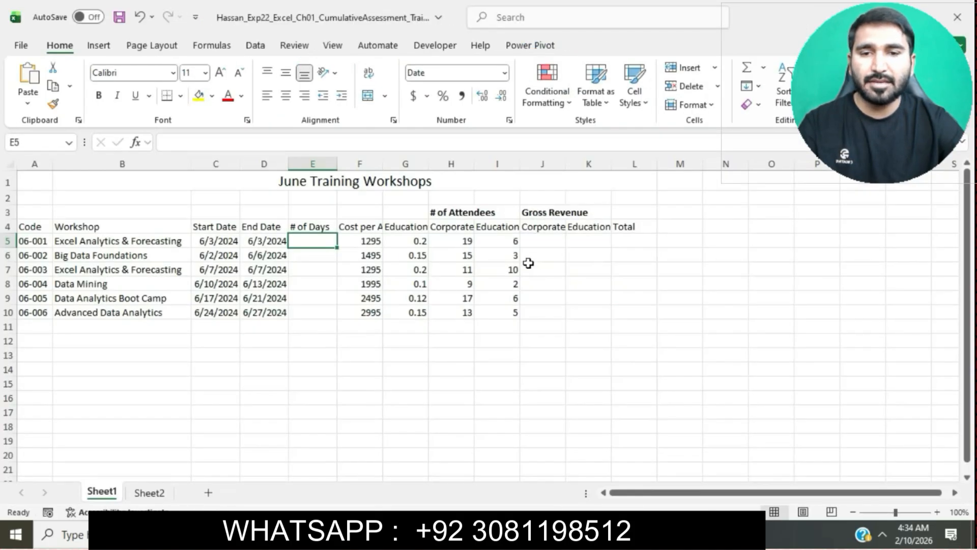
pyautogui.moveTo(448, 213); pyautogui.dragTo(498, 212)
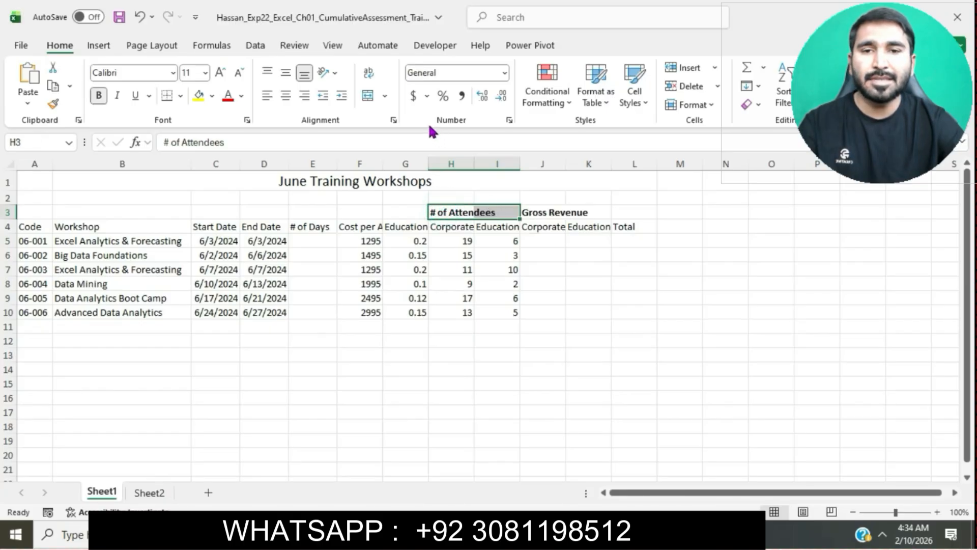
pyautogui.click(385, 96)
pyautogui.click(397, 116)
pyautogui.click(556, 398)
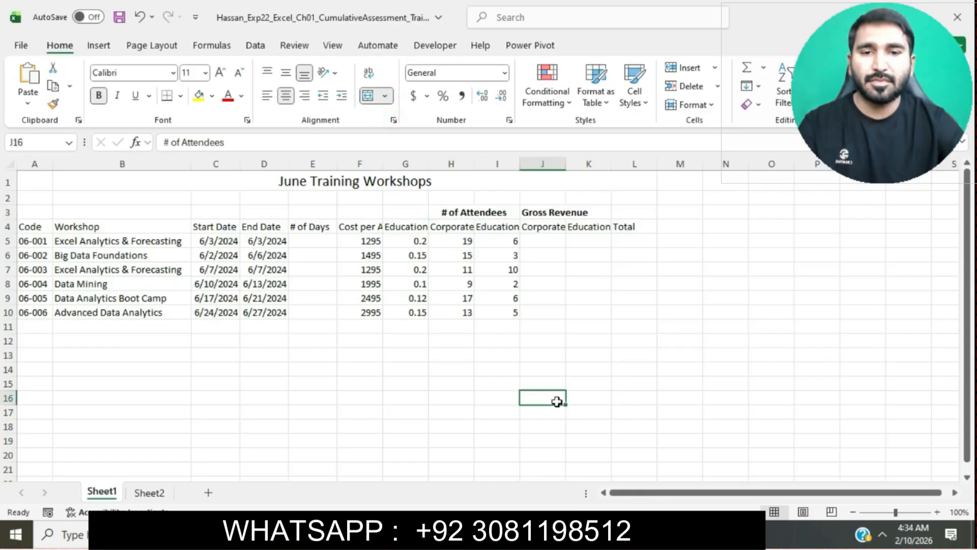
# Select the second merge sentence in Word's step 9, and merge and center the range J3:L3 in Excel.
pyautogui.hotkey('alt', 'Tab')
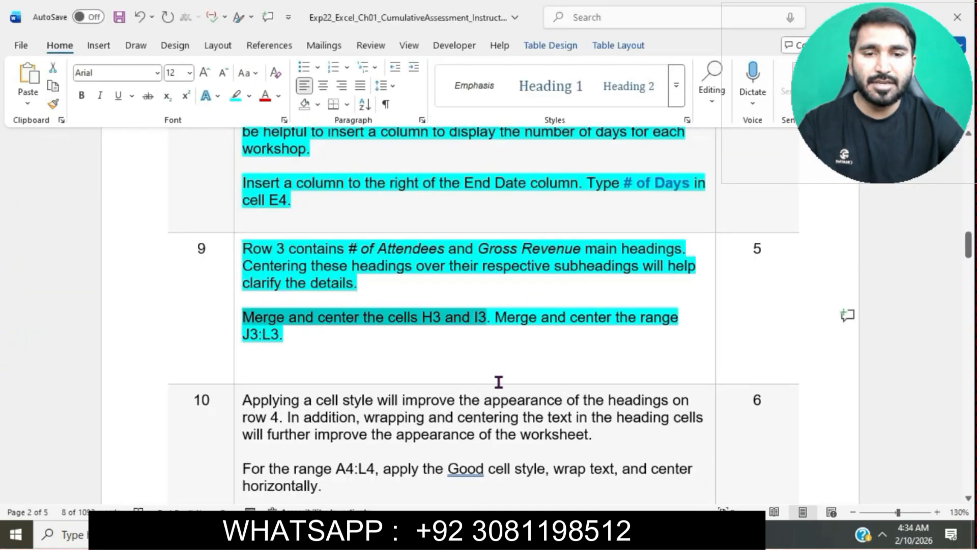
pyautogui.moveTo(500, 324); pyautogui.dragTo(530, 336)
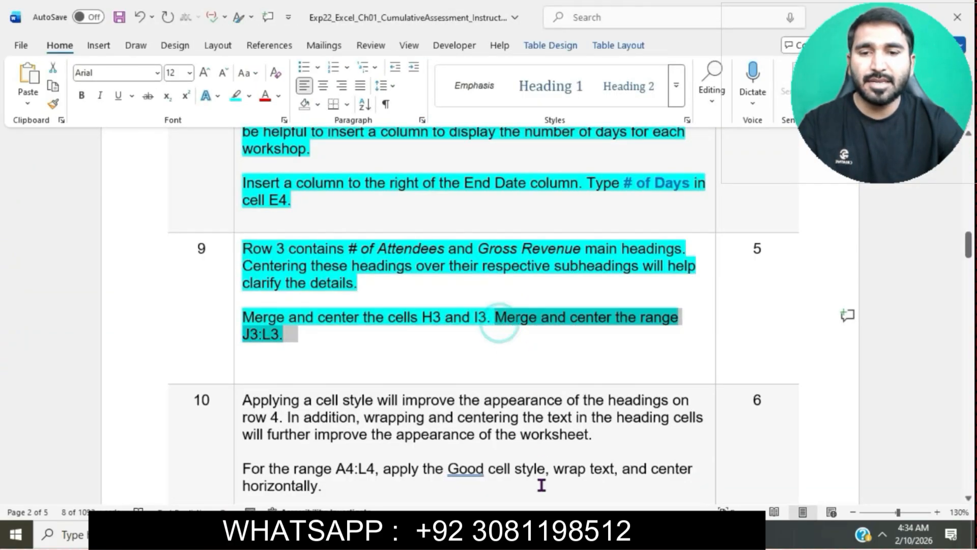
pyautogui.hotkey('alt', 'Tab')
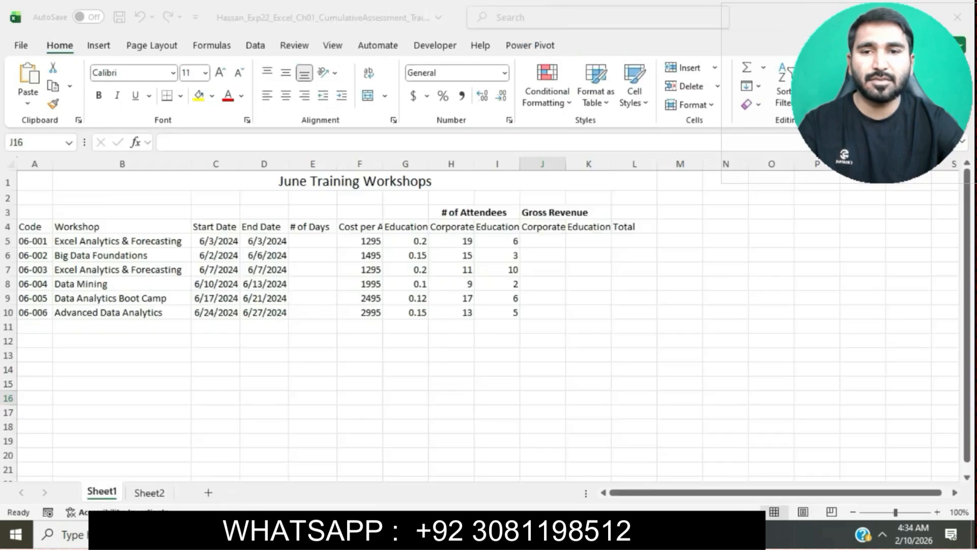
pyautogui.moveTo(530, 214); pyautogui.dragTo(617, 210)
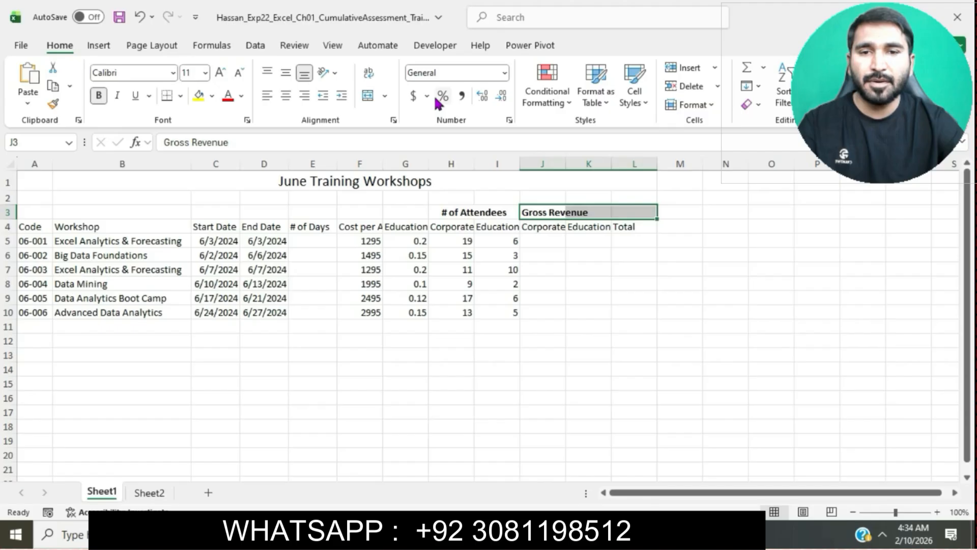
pyautogui.click(386, 95)
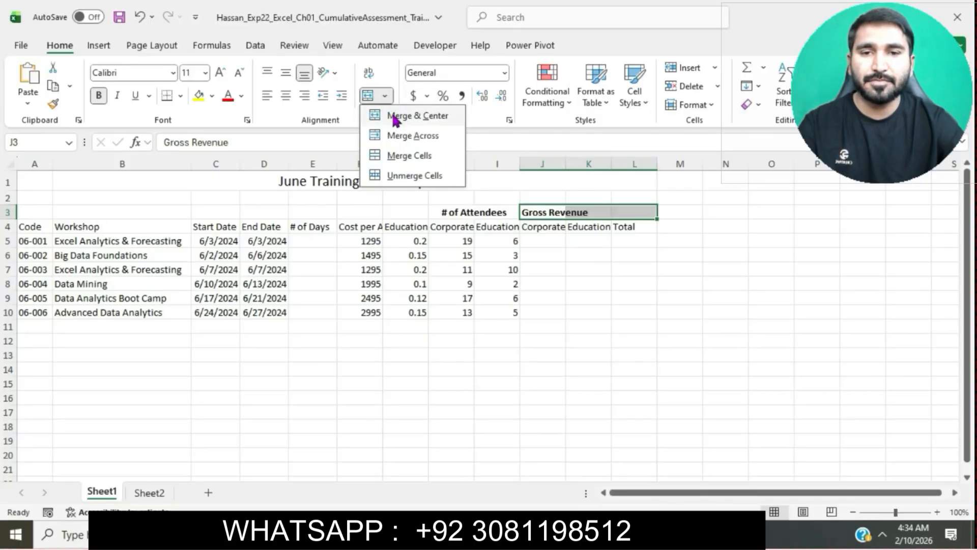
pyautogui.click(389, 115)
pyautogui.click(498, 328)
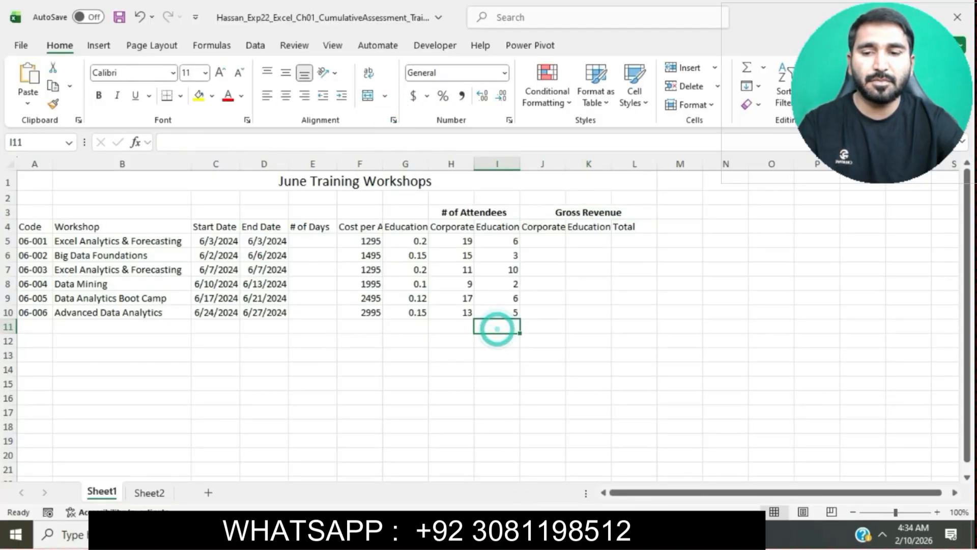
# Switch to the Word instructions and highlight the step 10 instruction text in turquoise.
pyautogui.hotkey('alt', 'Tab')
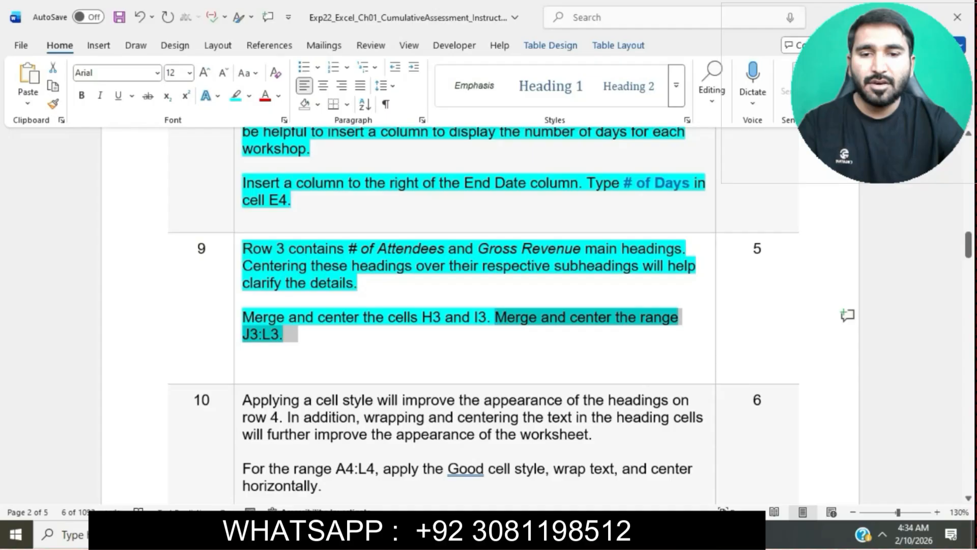
pyautogui.click(511, 290)
pyautogui.scroll(-1, 512, 289)
pyautogui.scroll(-2, 512, 290)
pyautogui.click(242, 253)
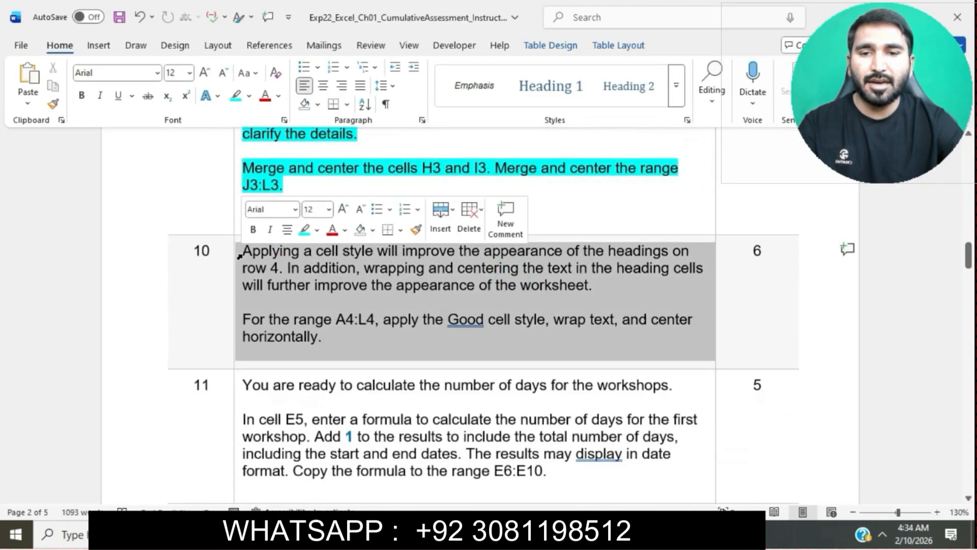
pyautogui.click(304, 230)
pyautogui.moveTo(304, 287); pyautogui.dragTo(256, 261)
pyautogui.click(305, 267)
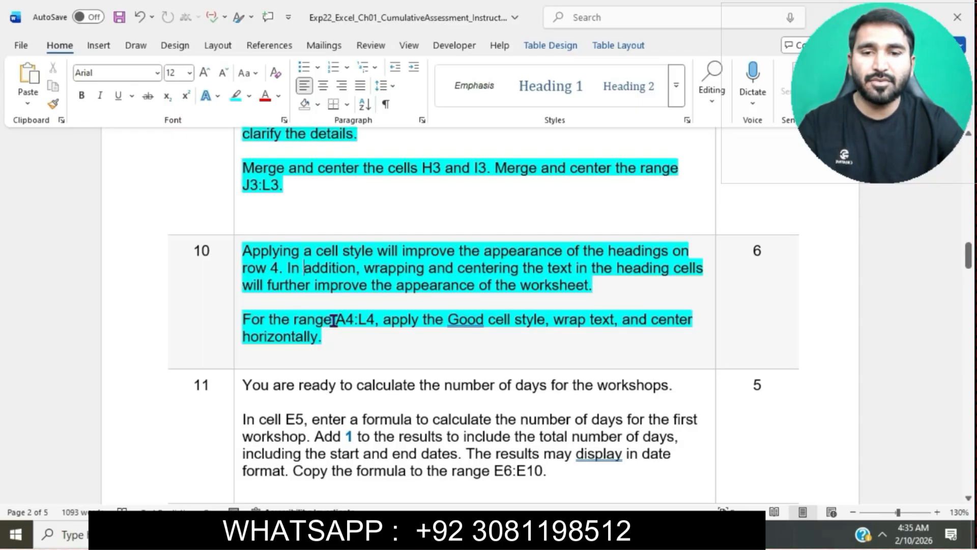
# Copy the range reference A4:L4 from Word, use it to select those cells in Excel, and apply the Good cell style.
pyautogui.moveTo(336, 320); pyautogui.dragTo(374, 320)
pyautogui.hotkey('ctrl', 'c')
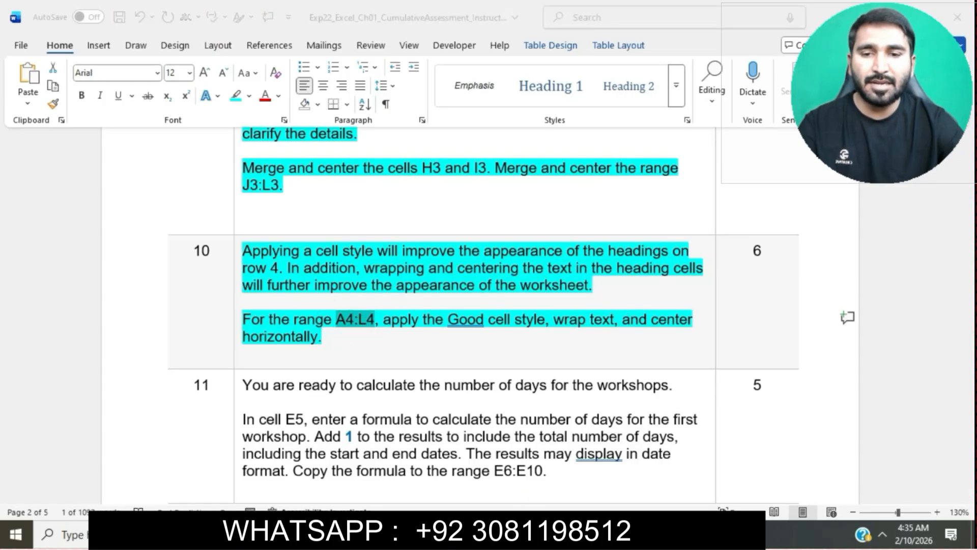
pyautogui.hotkey('alt', 'Tab')
pyautogui.click(43, 146)
pyautogui.hotkey('ctrl', 'v')
pyautogui.press('Return')
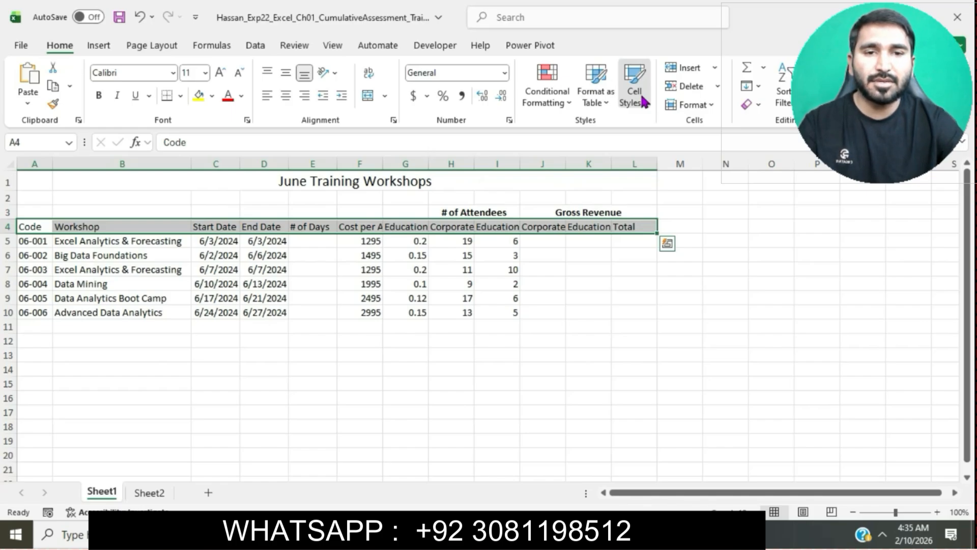
pyautogui.click(642, 101)
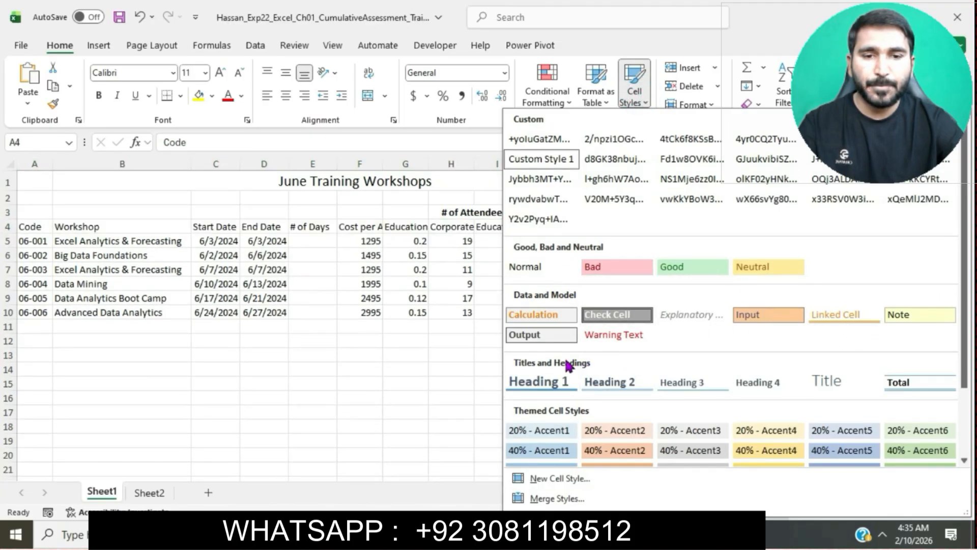
pyautogui.click(684, 268)
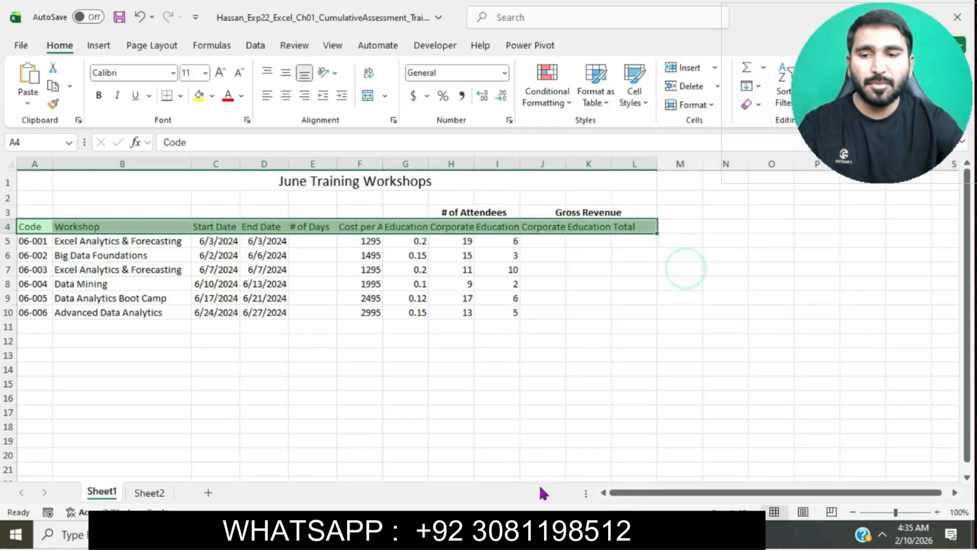
# Select the wrap-and-center wording in Word's step 10, and wrap the text and center it horizontally in A4:L4 in Excel.
pyautogui.click(536, 533)
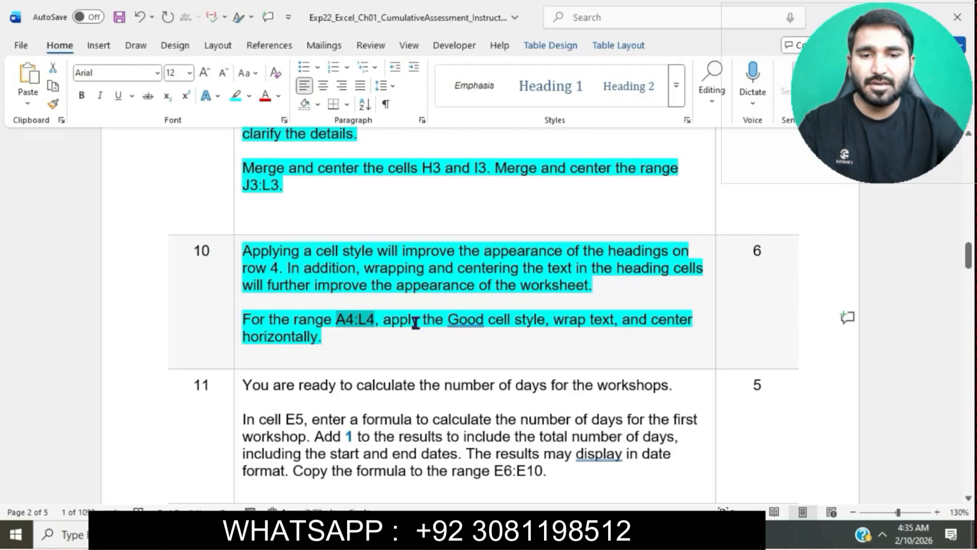
pyautogui.moveTo(558, 320); pyautogui.dragTo(583, 338)
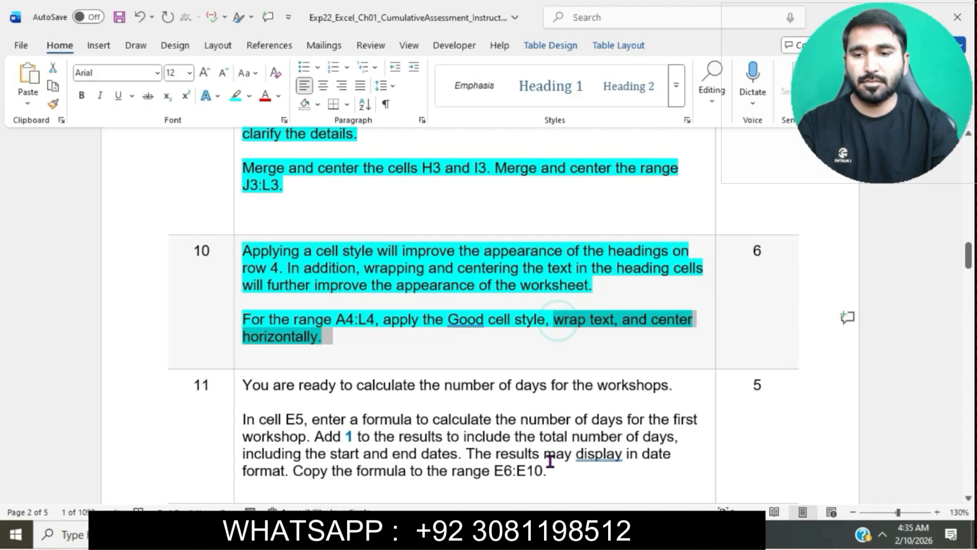
pyautogui.moveTo(550, 532)
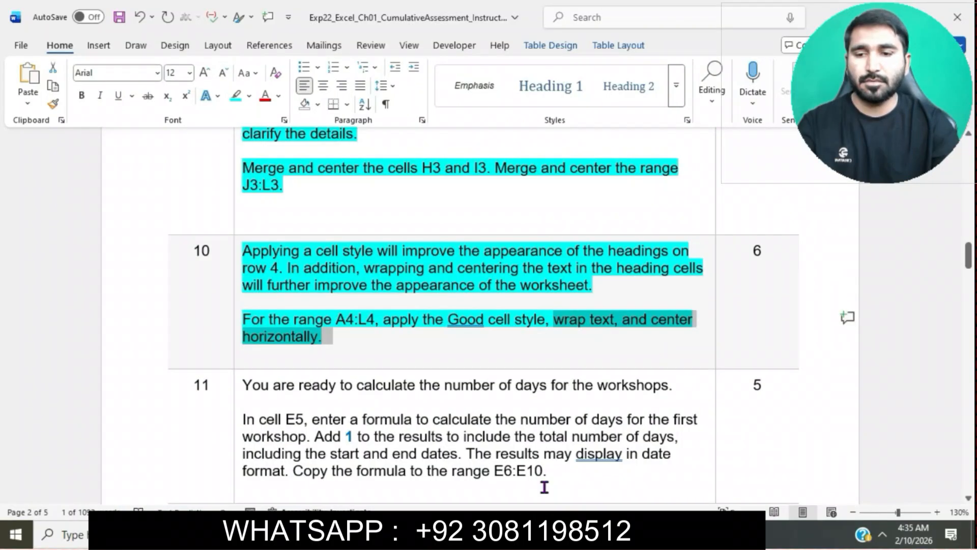
pyautogui.click(539, 533)
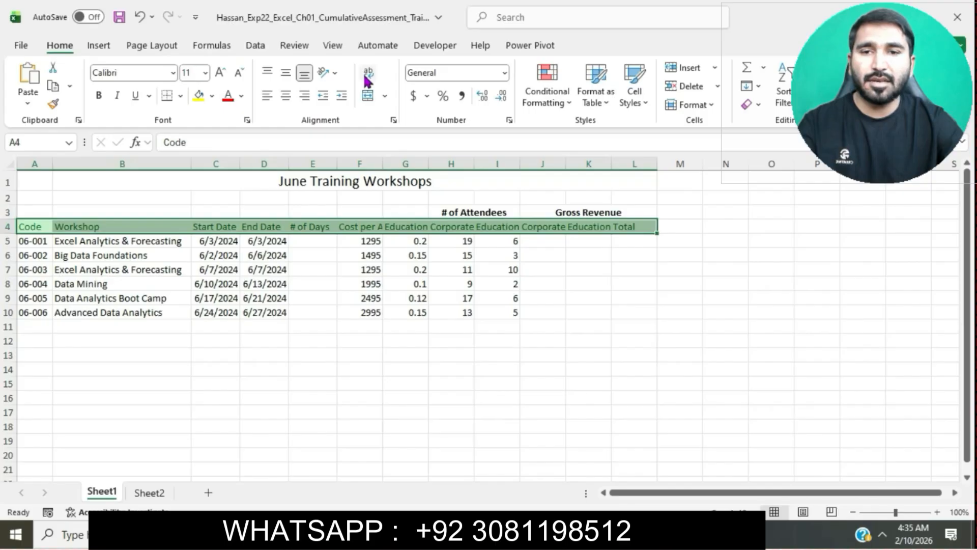
pyautogui.click(366, 75)
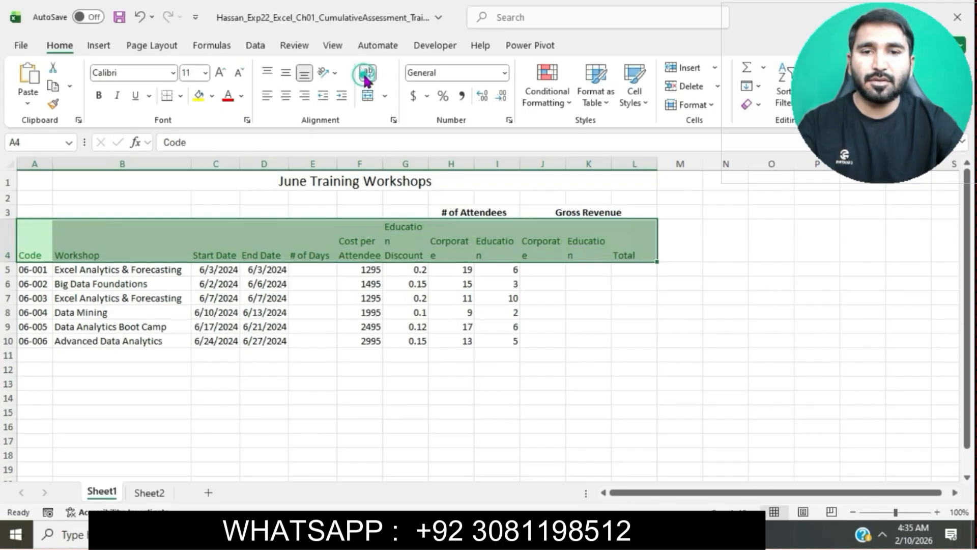
pyautogui.click(285, 96)
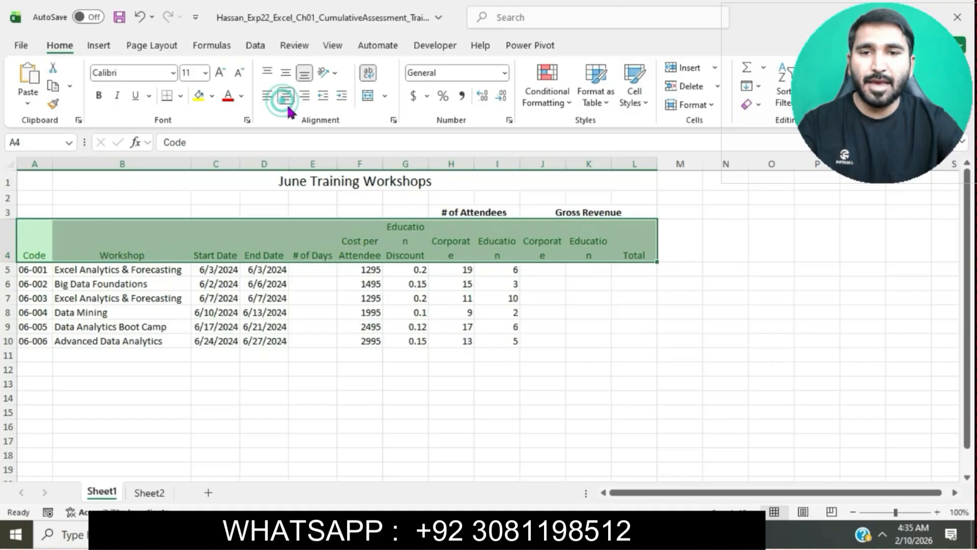
pyautogui.click(481, 365)
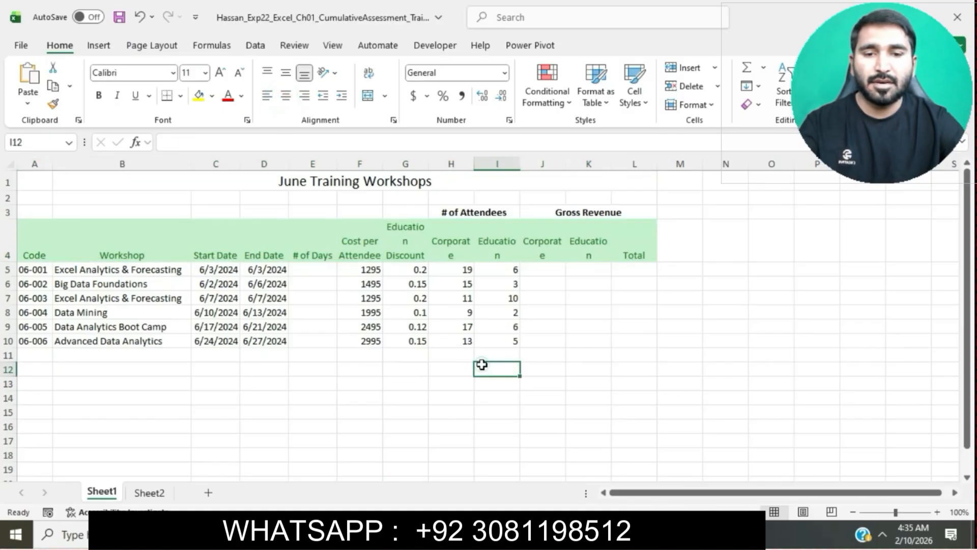
# Switch to the Word instructions and highlight the remaining table rows from step 11 through step 26 in turquoise.
pyautogui.hotkey('alt', 'Tab')
pyautogui.click(487, 322)
pyautogui.scroll(-3, 490, 323)
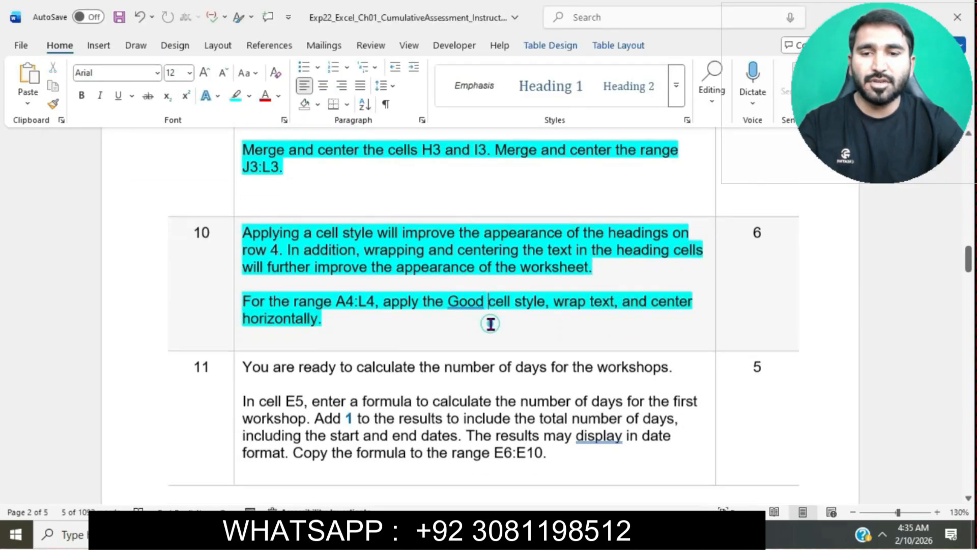
pyautogui.click(236, 253)
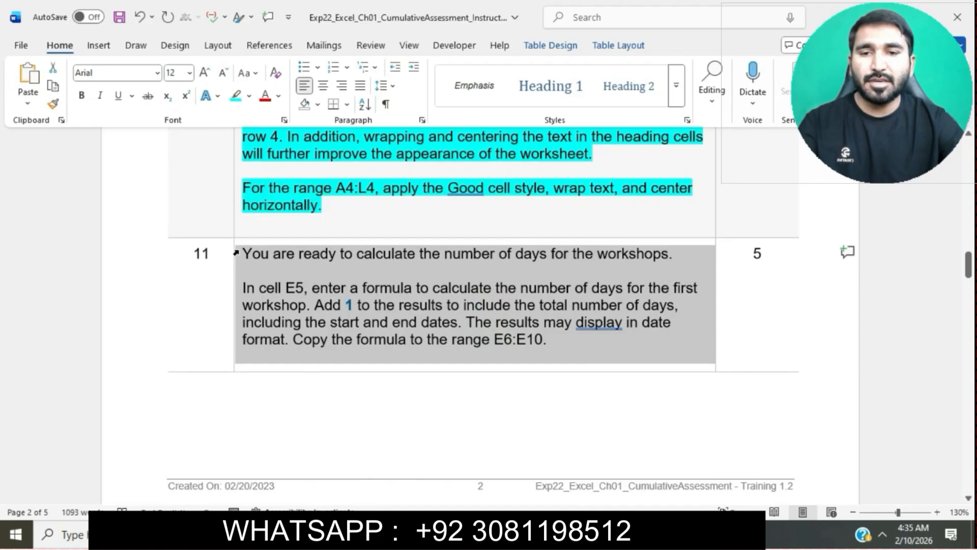
pyautogui.click(259, 256)
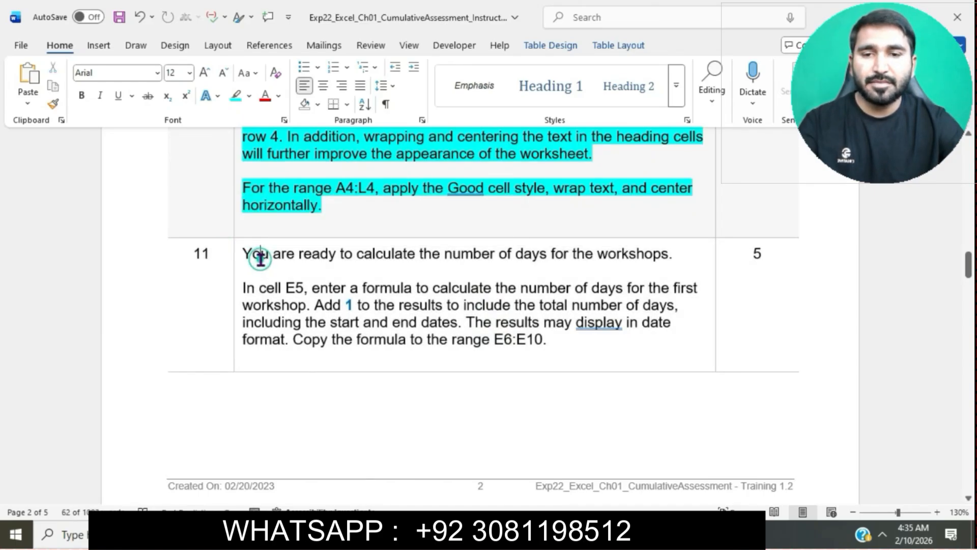
pyautogui.moveTo(236, 259); pyautogui.dragTo(236, 524)
pyautogui.click(411, 523)
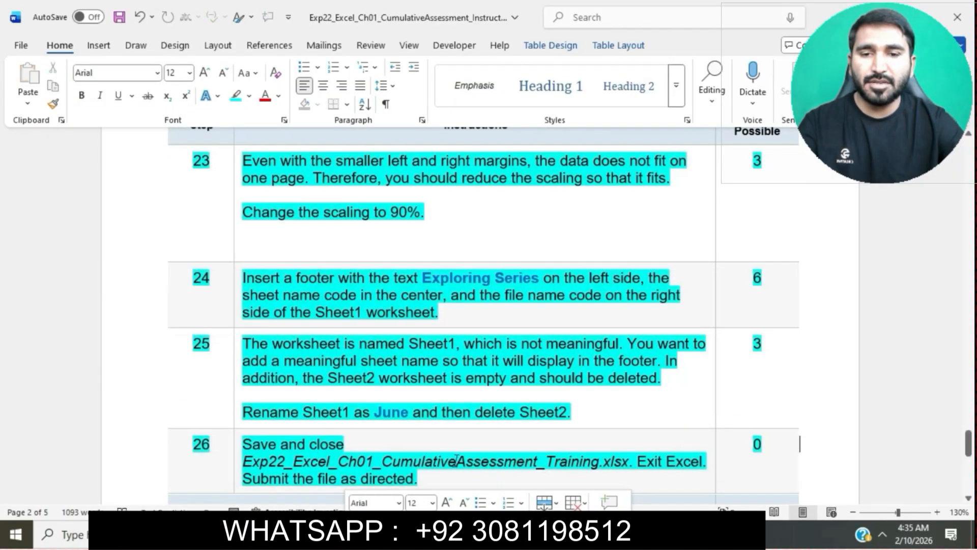
# Review the highlighted Word instructions through step 26 and the points total, and return to the project description and first steps.
pyautogui.click(456, 462)
pyautogui.scroll(-3, 457, 461)
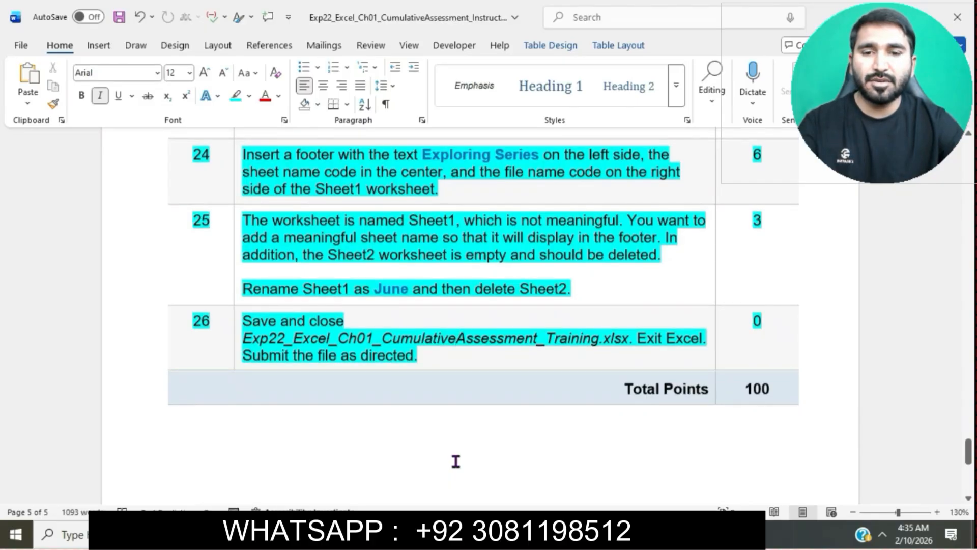
pyautogui.scroll(12, 456, 461)
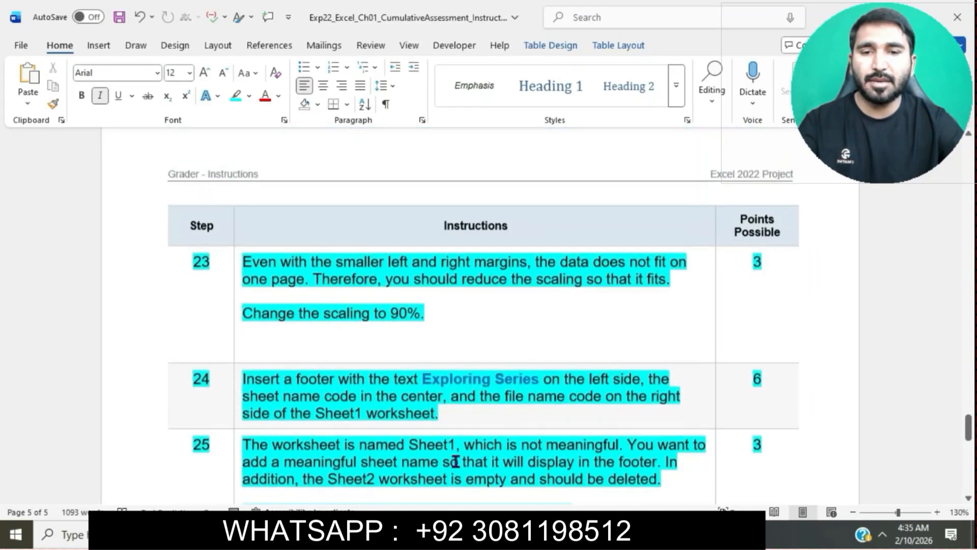
pyautogui.scroll(15, 455, 461)
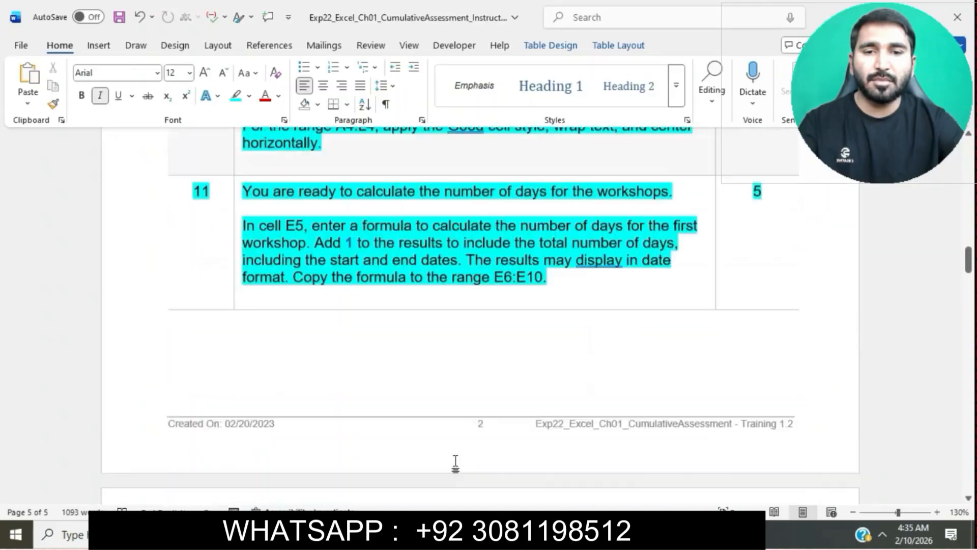
pyautogui.scroll(6, 455, 461)
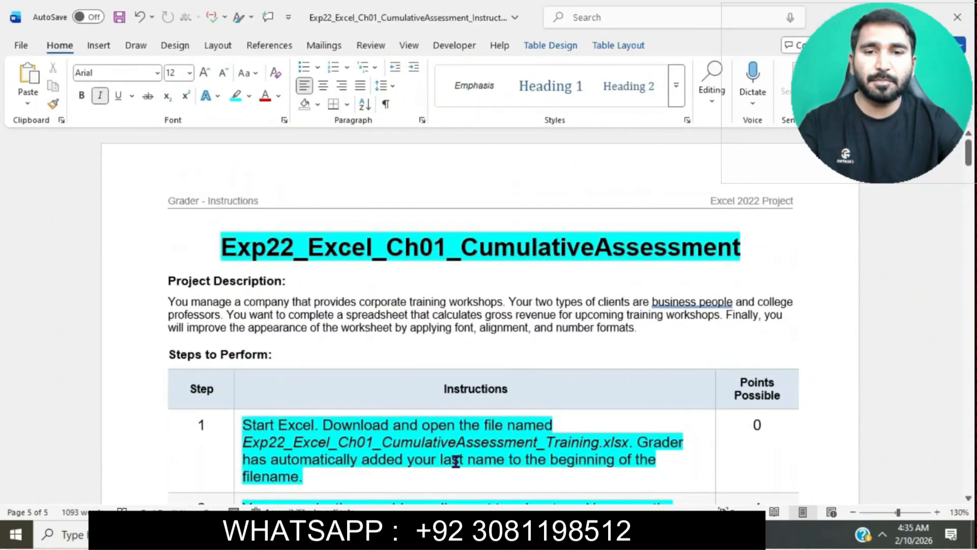
pyautogui.scroll(-1, 456, 461)
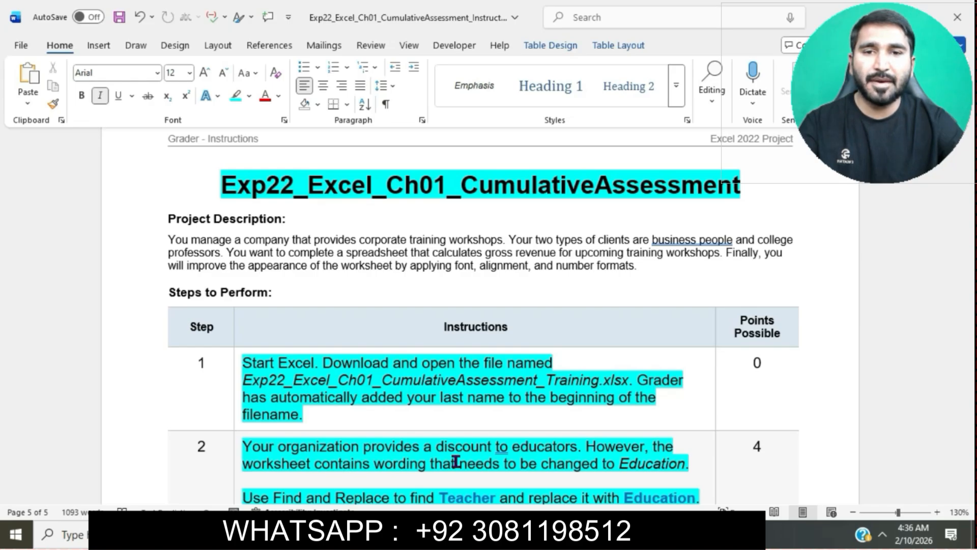
pyautogui.scroll(-1, 476, 375)
pyautogui.scroll(1, 475, 375)
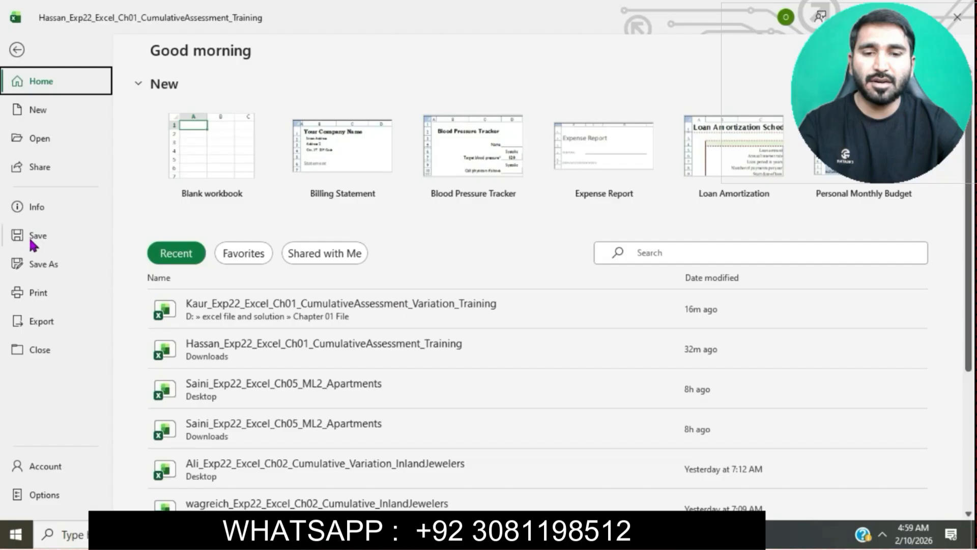
# Save the completed training workbook in Excel, and save a copy of it to the Desktop folder as an Excel Workbook.
pyautogui.click(29, 236)
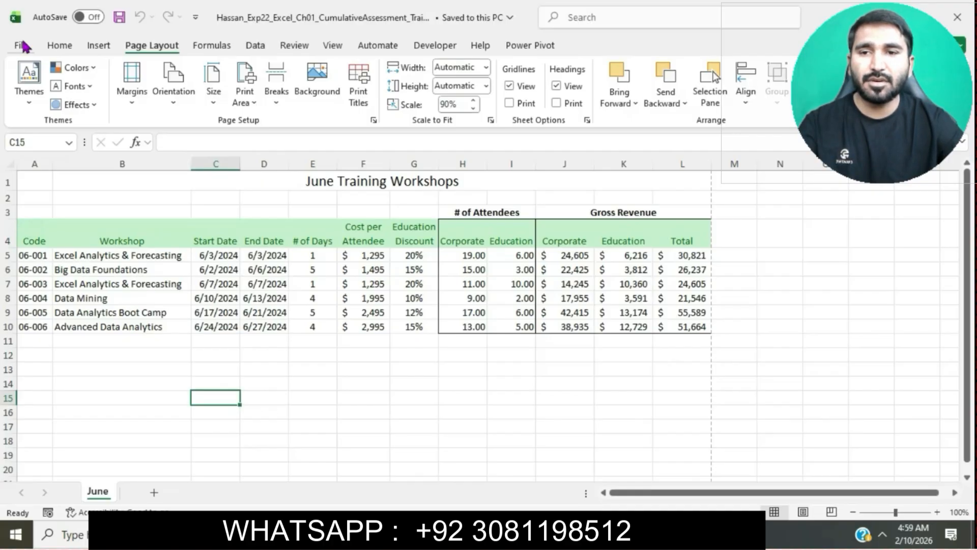
pyautogui.click(21, 46)
pyautogui.click(41, 263)
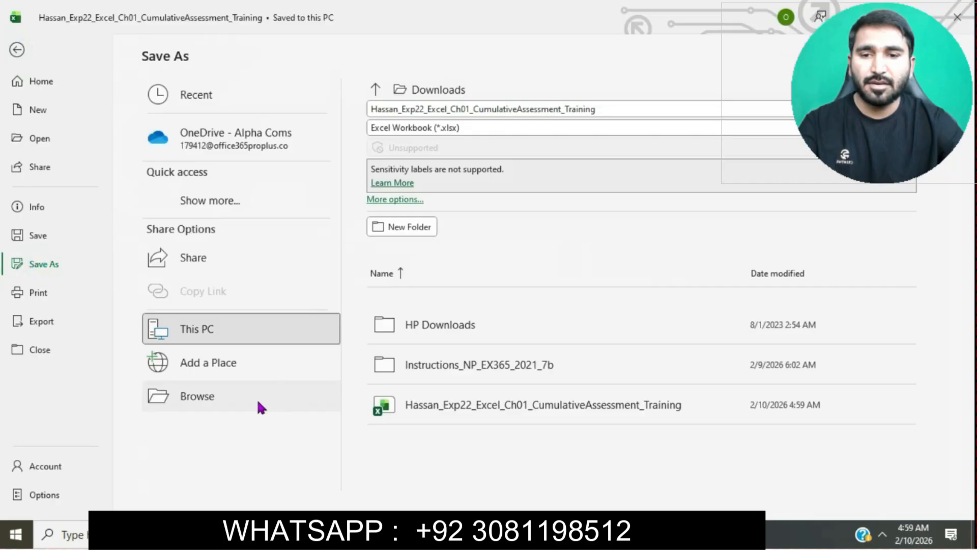
pyautogui.click(256, 398)
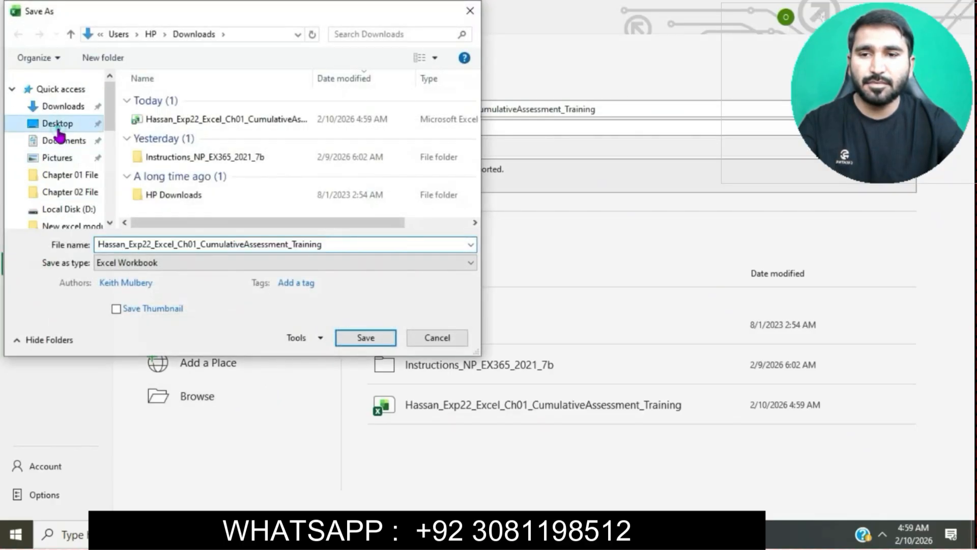
pyautogui.click(58, 126)
pyautogui.click(358, 337)
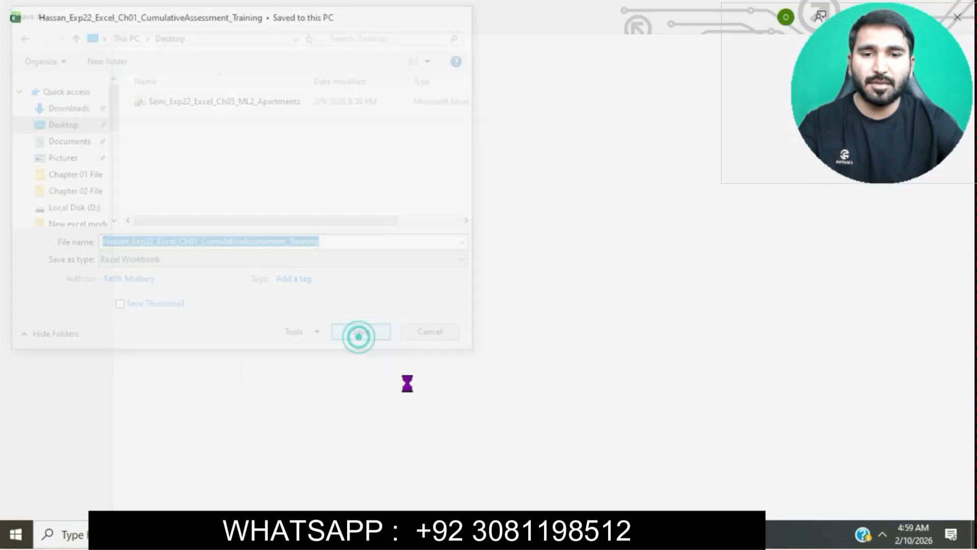
# Switch to the Office Grader page in Chrome and choose the completed training workbook from the Desktop as the submission file.
pyautogui.moveTo(453, 535)
pyautogui.click(530, 458)
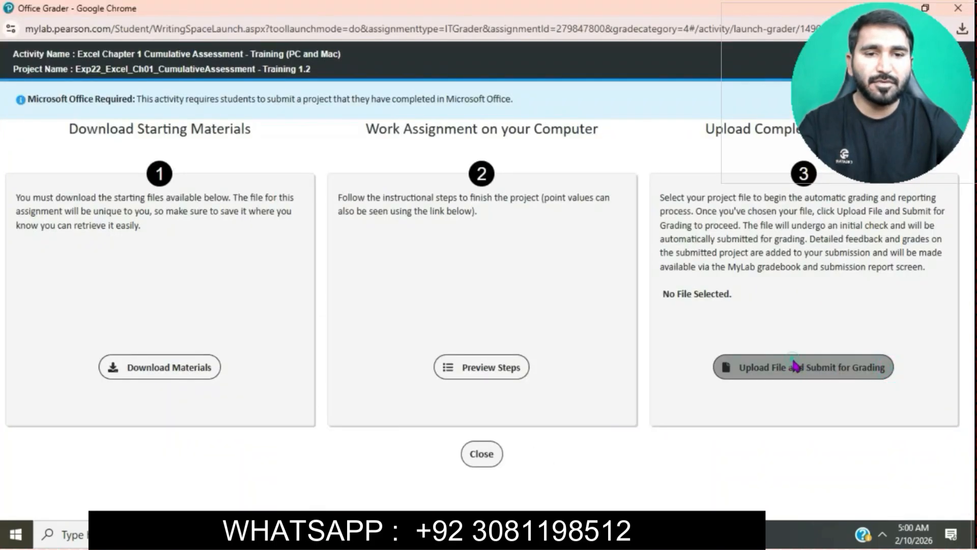
pyautogui.click(796, 365)
pyautogui.click(219, 99)
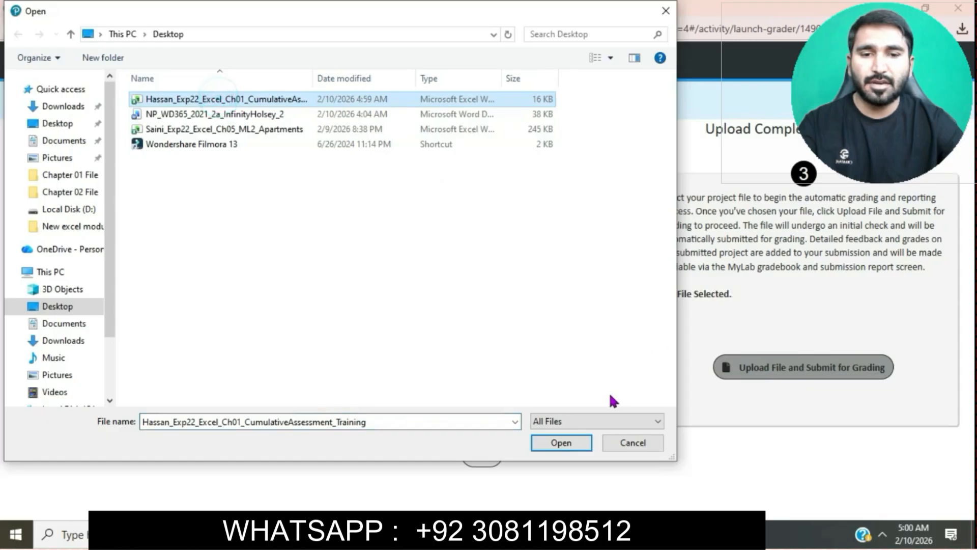
pyautogui.click(577, 442)
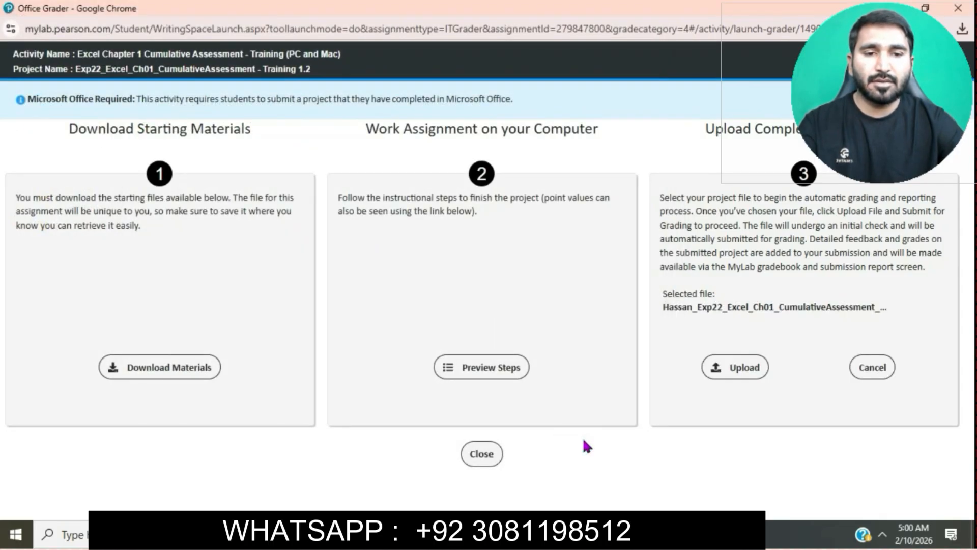
# Upload the selected workbook for grading and continue past the submission confirmation.
pyautogui.click(727, 376)
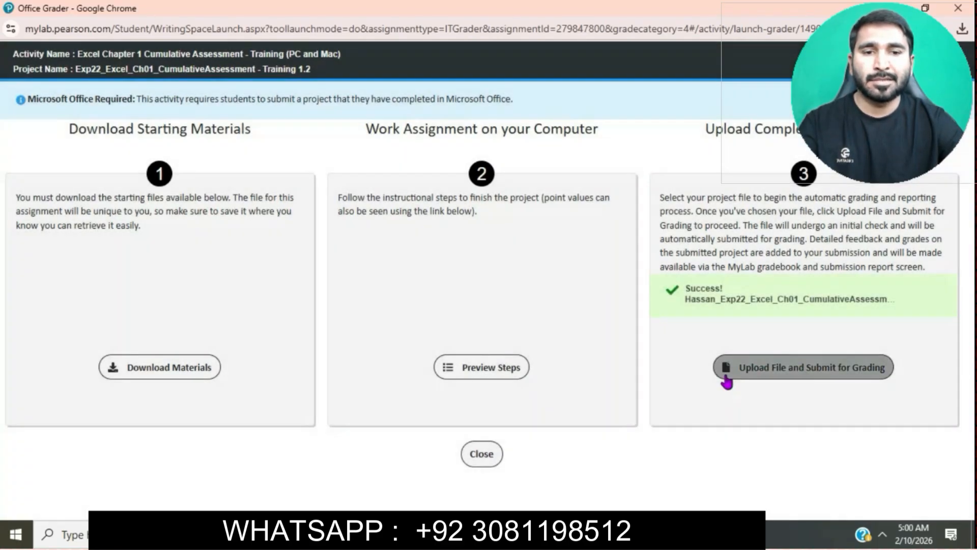
pyautogui.click(729, 377)
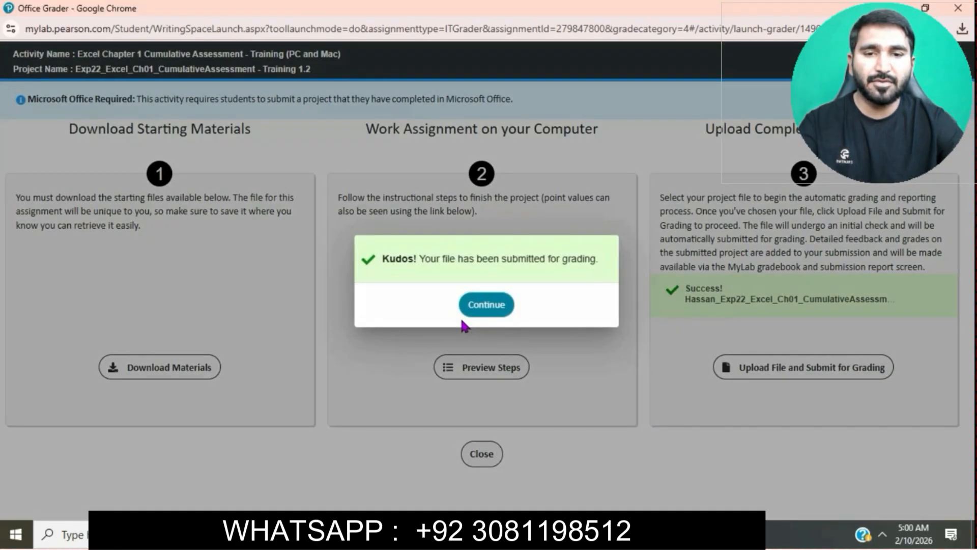
pyautogui.click(492, 304)
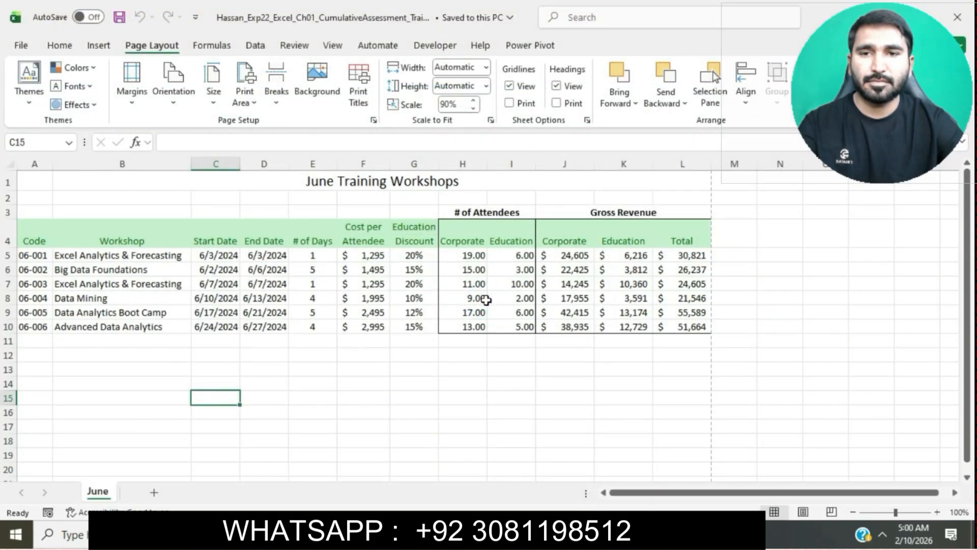
# Switch to the Quiz Summary page in Chrome, open the submission review and maximize the score report window.
pyautogui.click(441, 533)
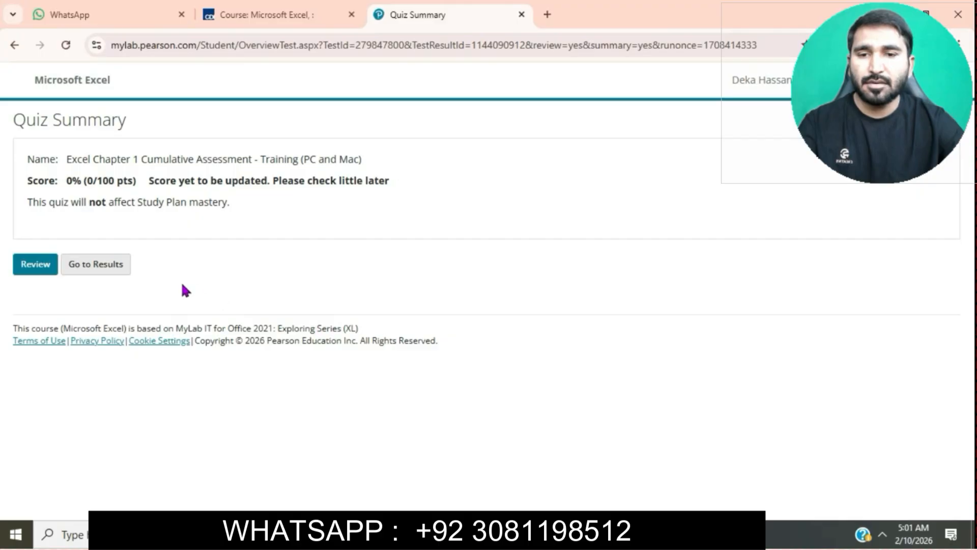
pyautogui.click(53, 260)
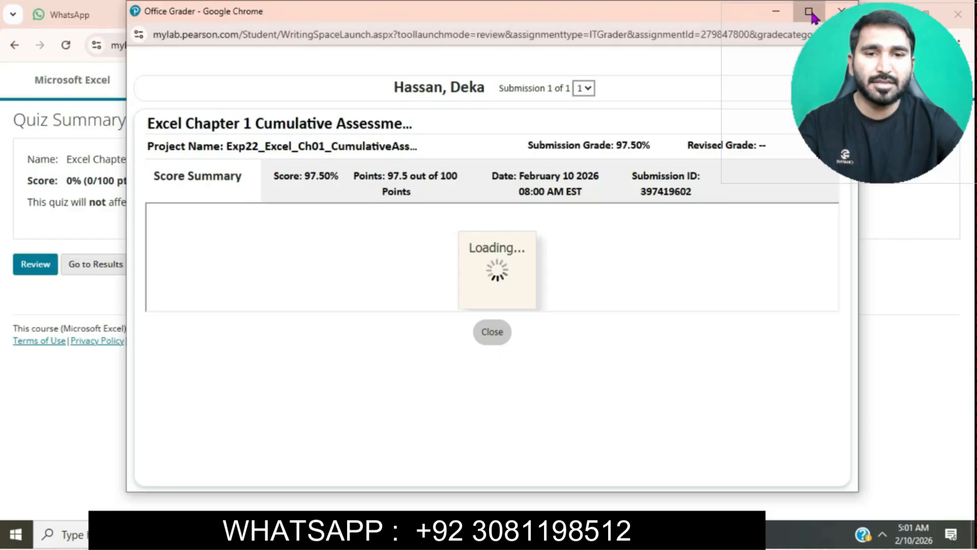
pyautogui.click(808, 11)
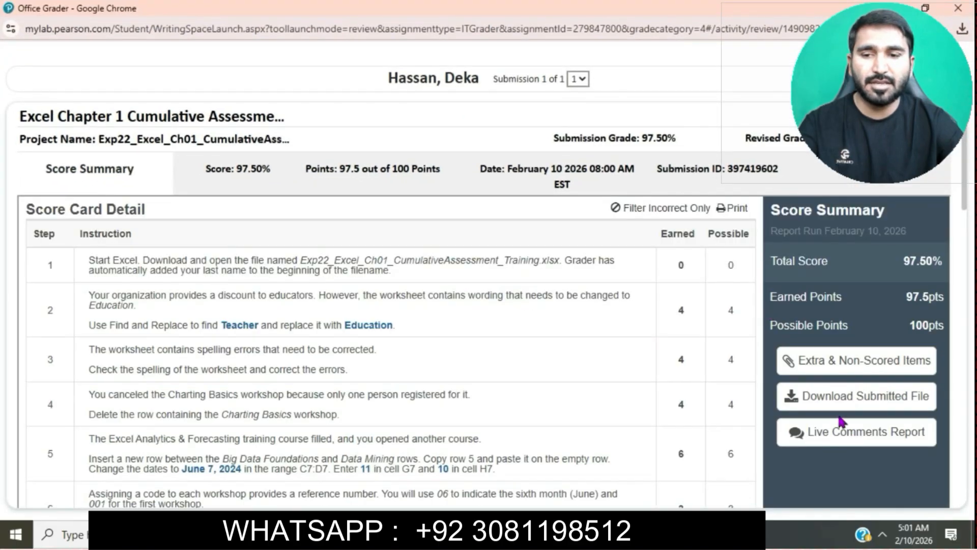